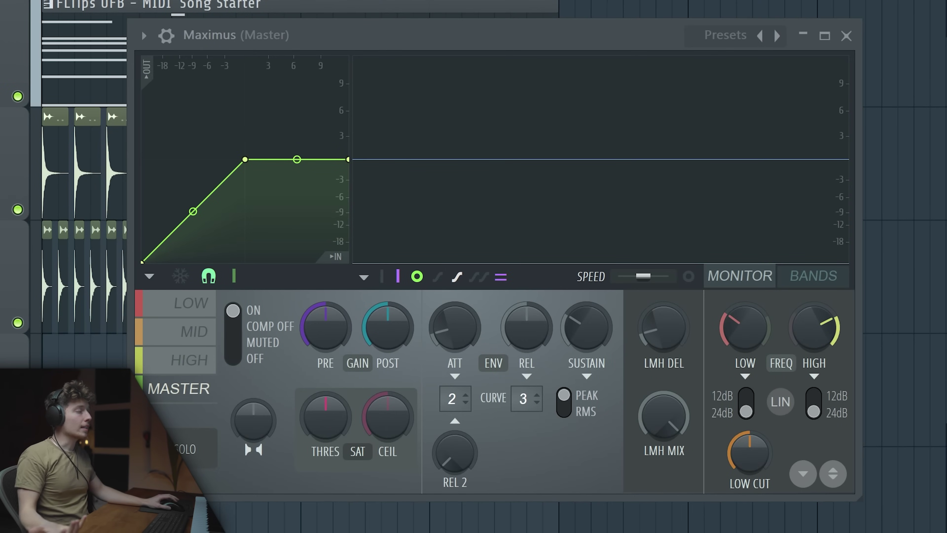
# - Compare the limiter and compressor modes of Fruity Limiter, ending in limiter mode, and move its window away from Maximus
pyautogui.moveTo(283, 16); pyautogui.dragTo(274, 22)
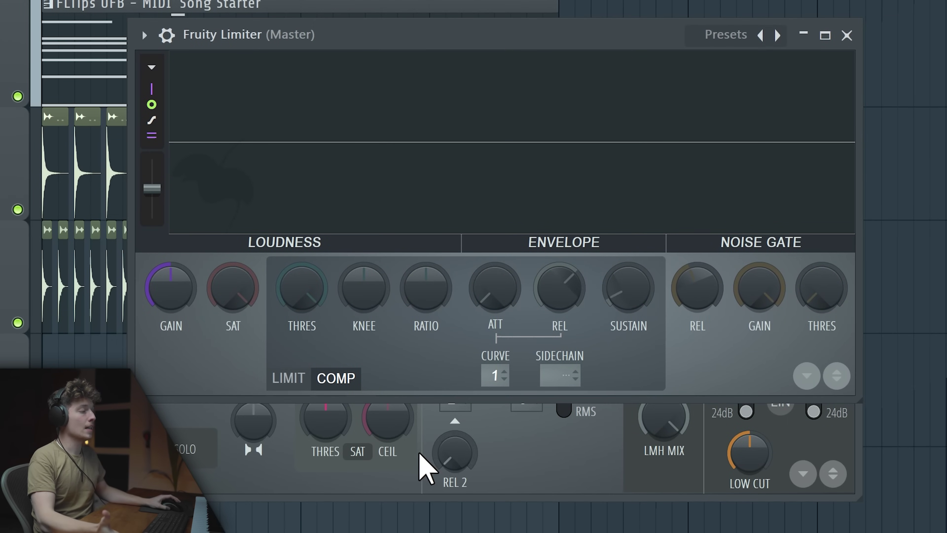
pyautogui.click(332, 378)
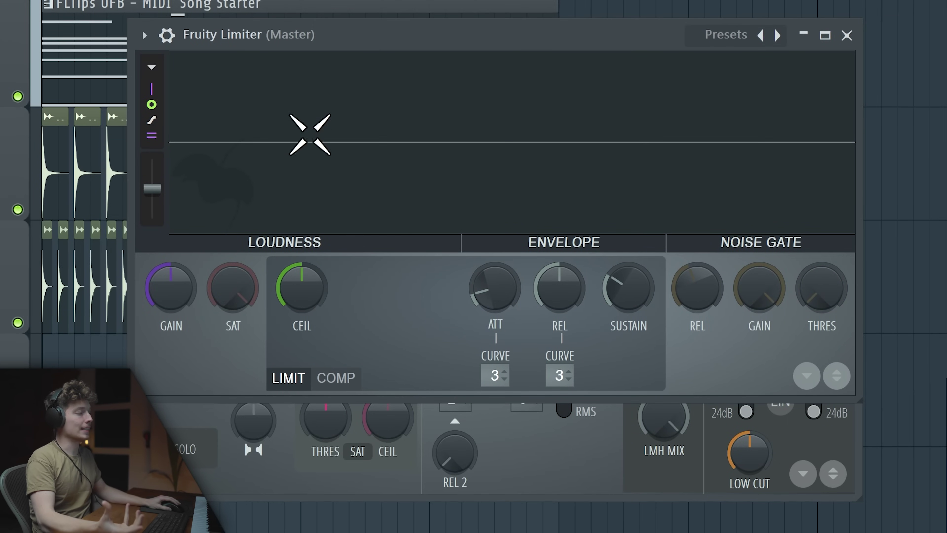
pyautogui.moveTo(295, 40); pyautogui.dragTo(946, 40)
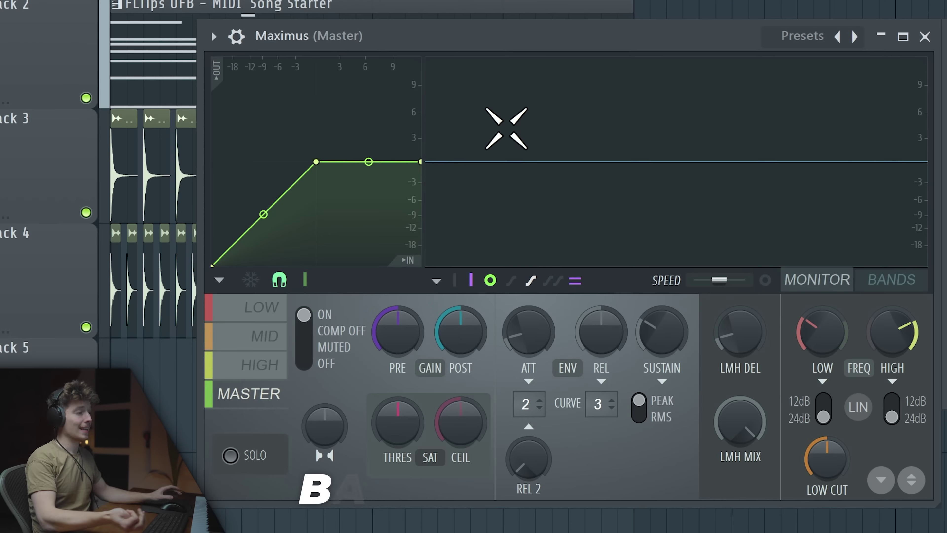
# - View the compression curves of the Low and Mid bands and return to the Master band
pyautogui.click(261, 308)
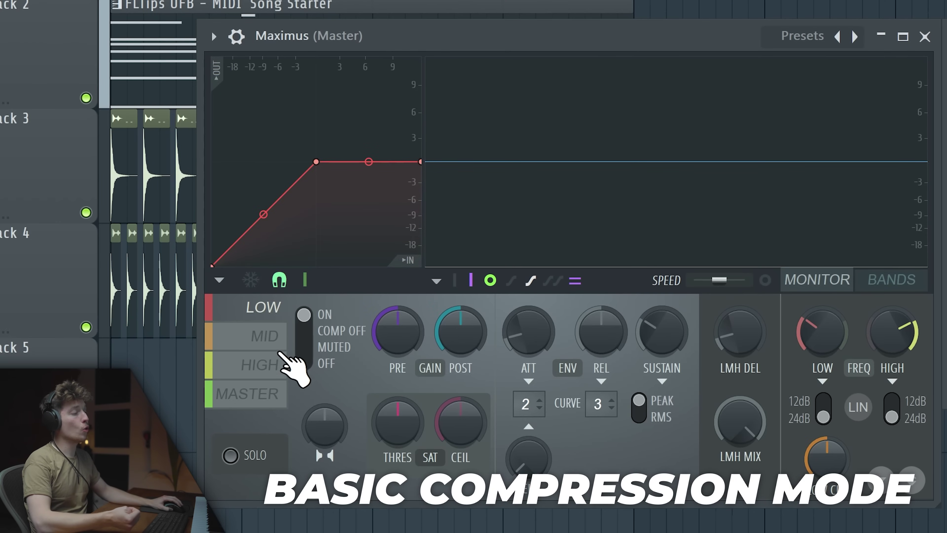
pyautogui.click(277, 338)
pyautogui.click(272, 385)
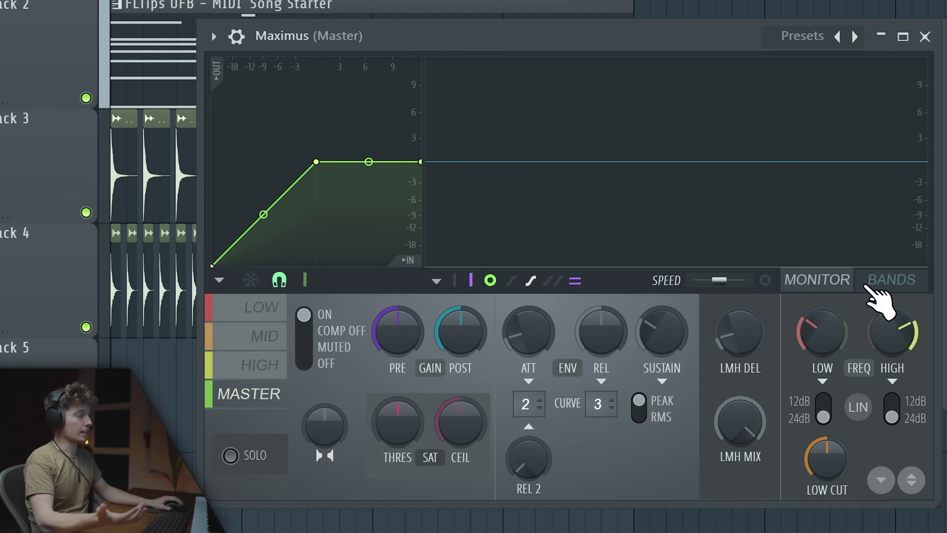
# - Display the frequency band split and examine the Low, Mid and High band curves, finishing on the Master band
pyautogui.click(902, 283)
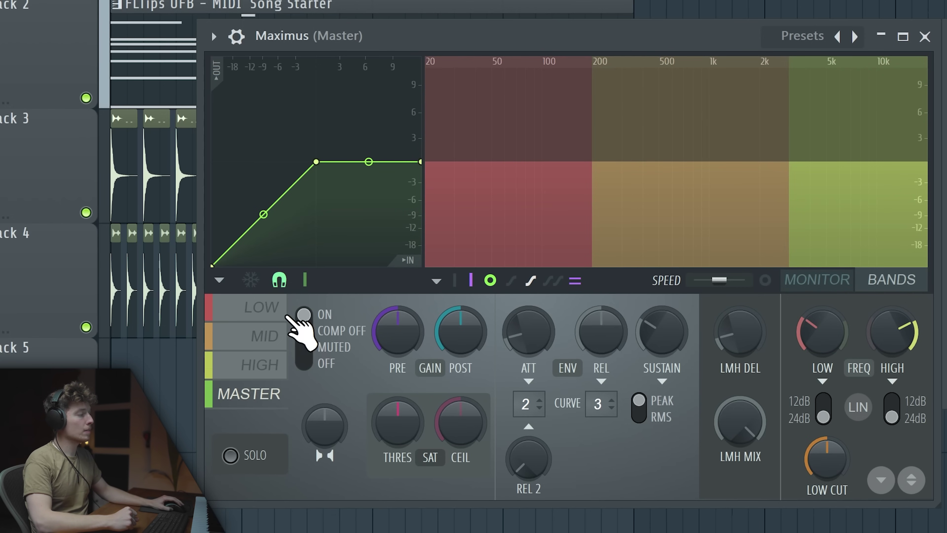
pyautogui.click(263, 311)
pyautogui.click(269, 335)
pyautogui.click(269, 362)
pyautogui.click(266, 336)
pyautogui.click(261, 313)
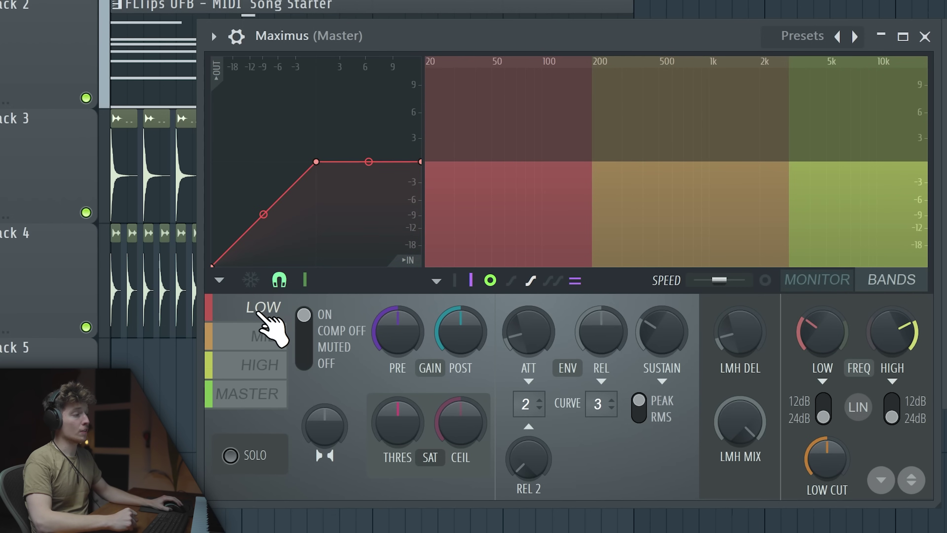
pyautogui.click(267, 335)
pyautogui.click(263, 364)
pyautogui.click(264, 310)
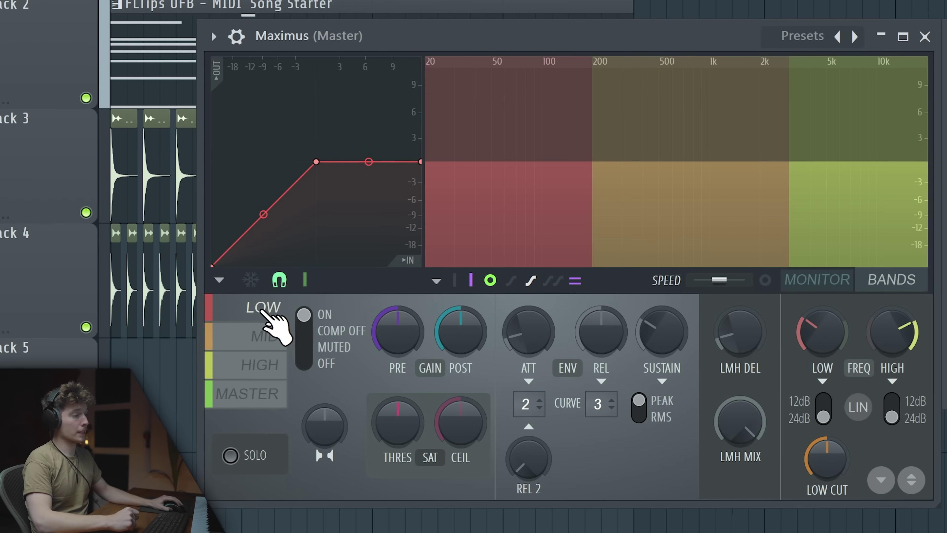
pyautogui.click(253, 364)
pyautogui.click(260, 392)
pyautogui.click(262, 312)
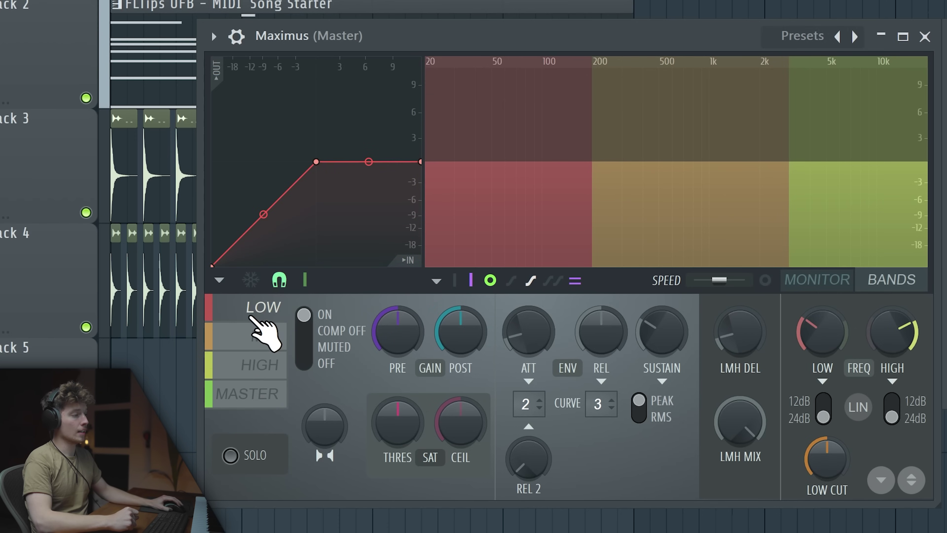
pyautogui.click(250, 366)
pyautogui.click(261, 394)
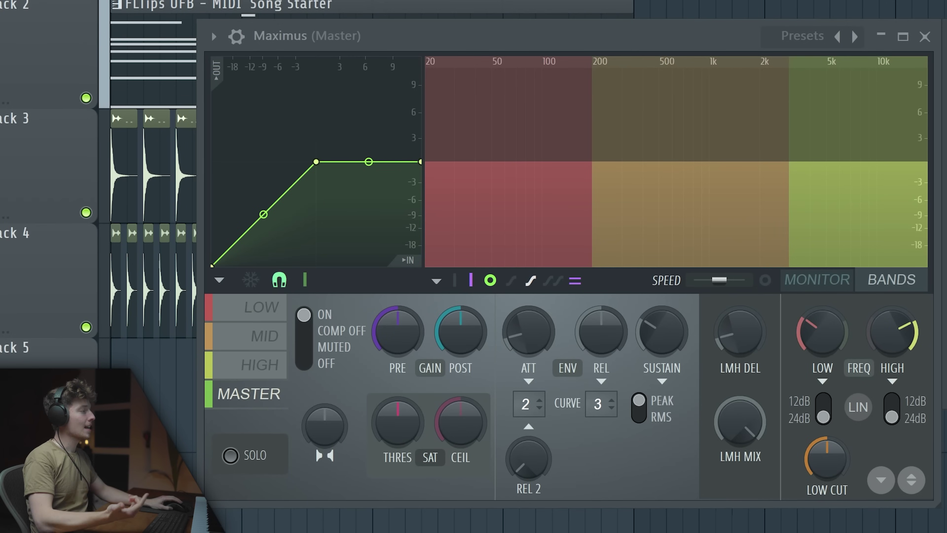
# - Place Fruity Limiter in compressor mode beside Maximus and adjust its compressor threshold for comparison
pyautogui.moveTo(946, 34); pyautogui.dragTo(693, 28)
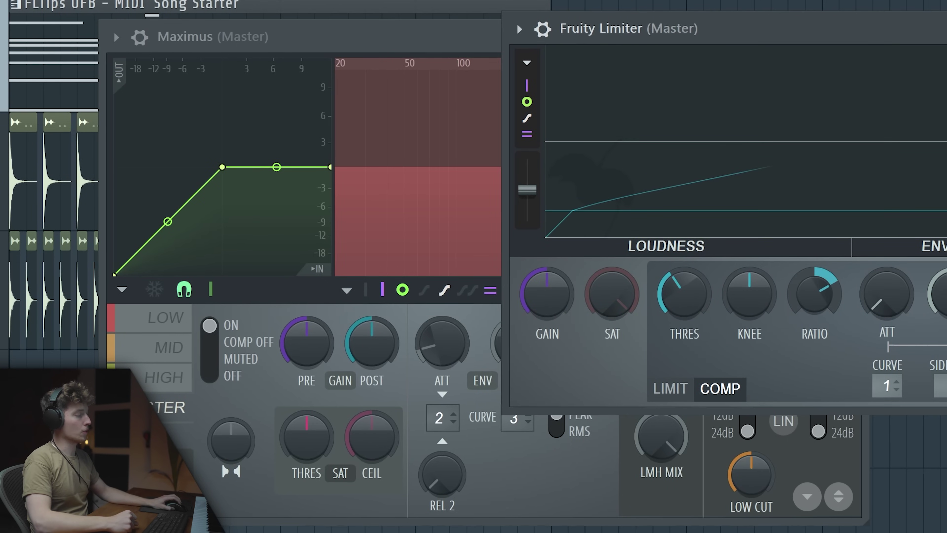
pyautogui.moveTo(677, 294); pyautogui.dragTo(677, 278)
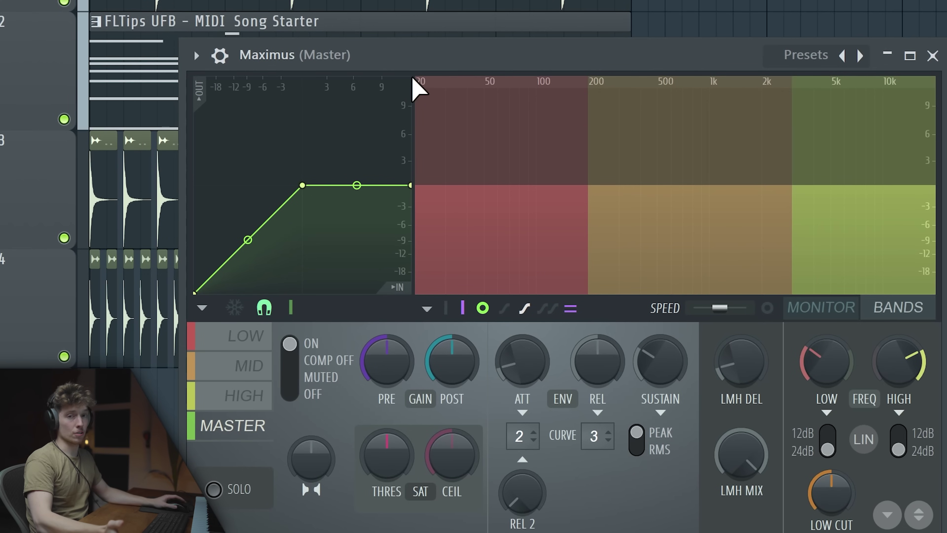
# - In the monitor view, try the Master curve's end point at 12 dB and about 5 dB, and set it to 0 dB
pyautogui.click(829, 302)
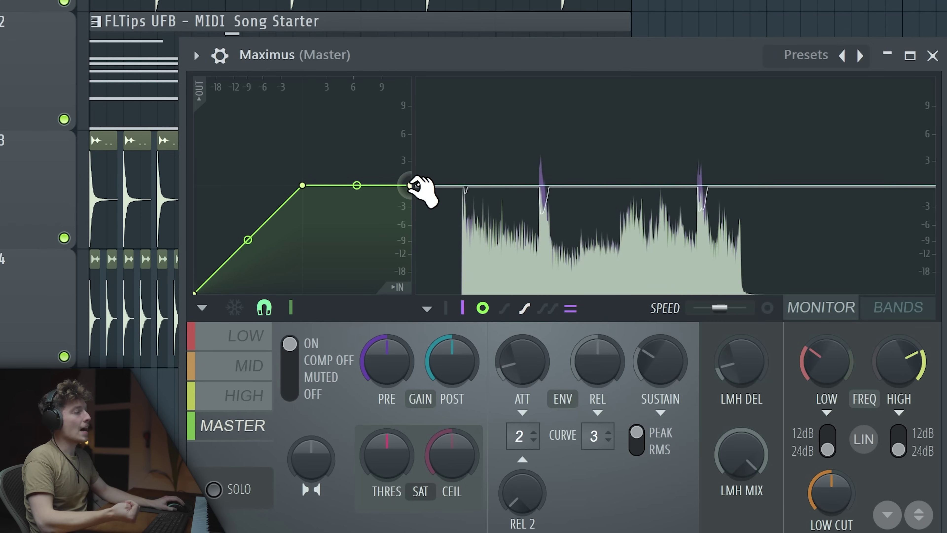
pyautogui.moveTo(412, 185); pyautogui.dragTo(436, 64)
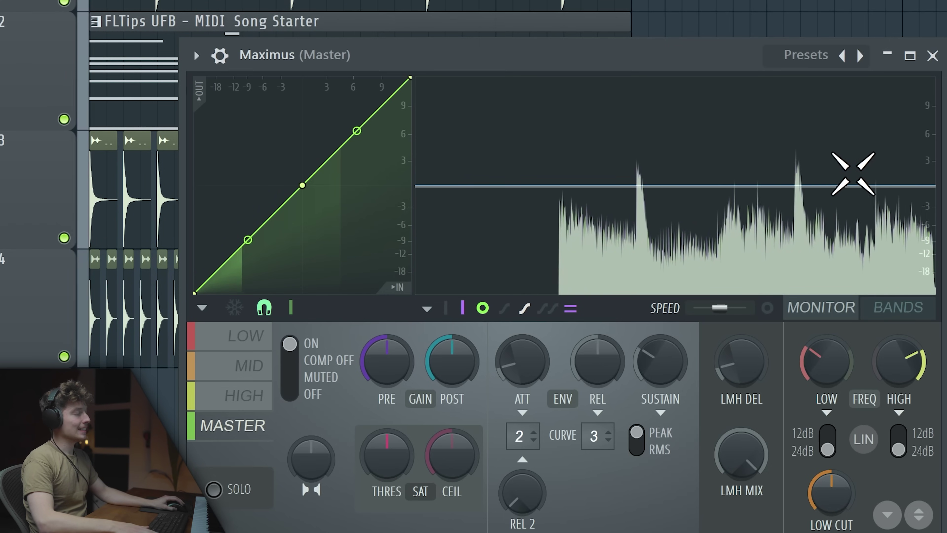
pyautogui.moveTo(439, 76); pyautogui.dragTo(440, 138)
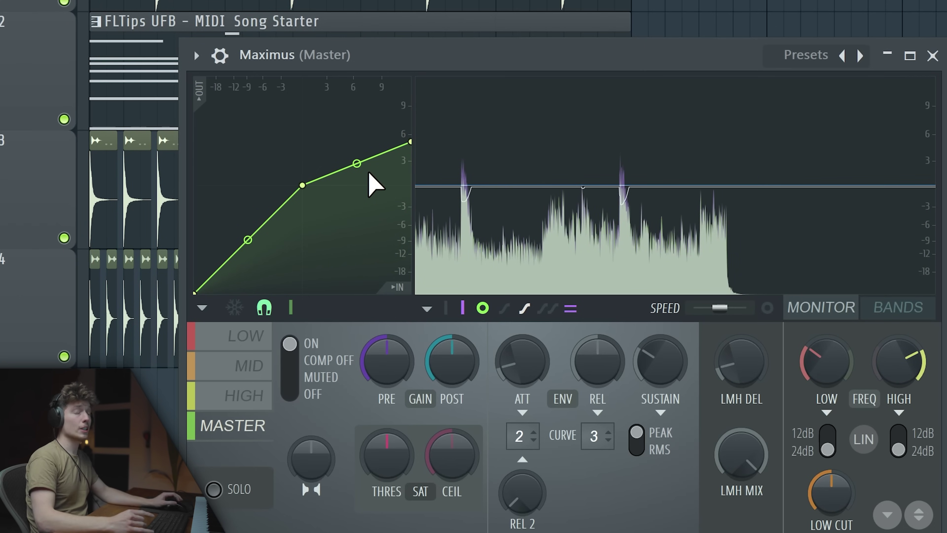
pyautogui.moveTo(410, 141); pyautogui.dragTo(417, 186)
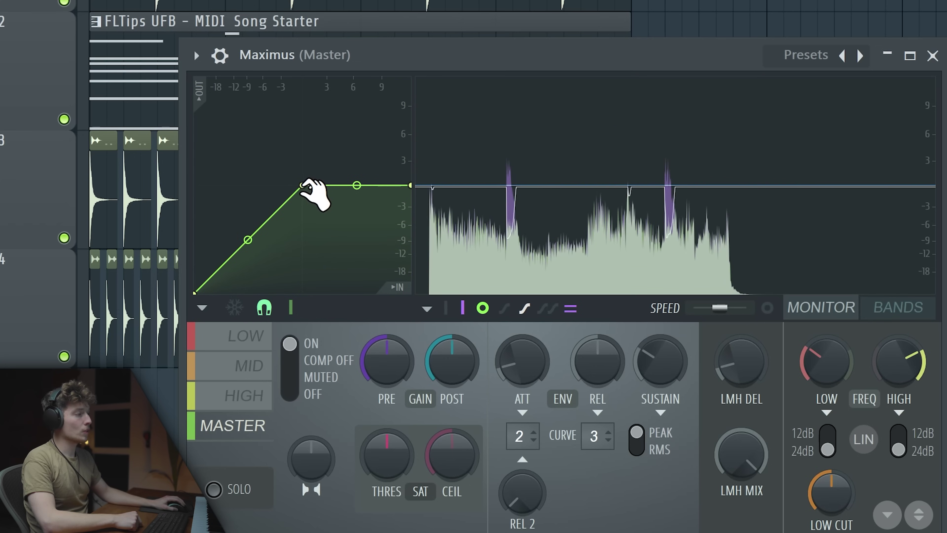
# - Lower the Master curve's threshold point and end point to about -9 dB and play the song
pyautogui.moveTo(303, 184); pyautogui.dragTo(261, 226)
pyautogui.moveTo(413, 186); pyautogui.dragTo(411, 240)
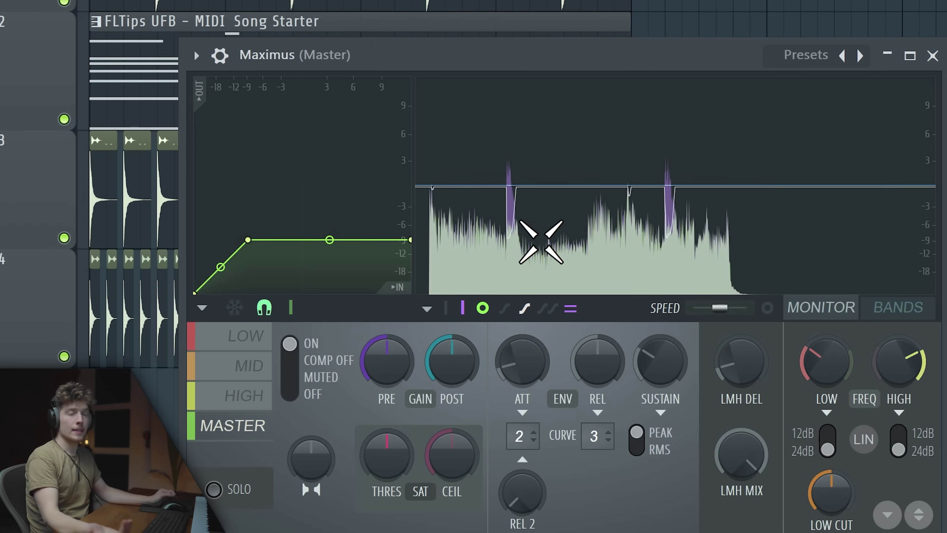
pyautogui.press('space')
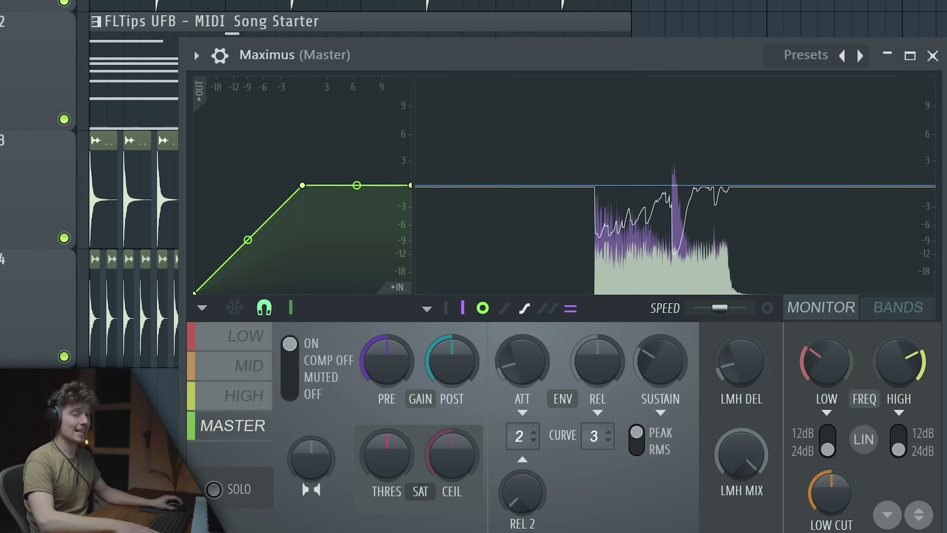
# - Lower the Master curve's threshold point to about -12 dB while keeping the end point at 0 dB
pyautogui.moveTo(303, 186)
pyautogui.mouseDown()
pyautogui.moveTo(249, 240)
pyautogui.moveTo(304, 186)
pyautogui.moveTo(288, 218)
pyautogui.moveTo(237, 261)
pyautogui.moveTo(303, 185)
pyautogui.mouseUp()
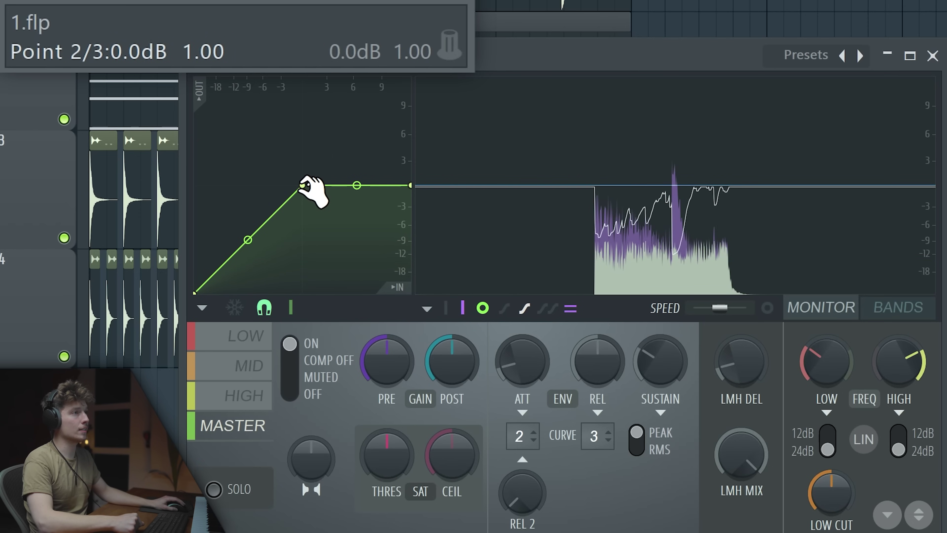
pyautogui.moveTo(302, 185); pyautogui.dragTo(237, 251)
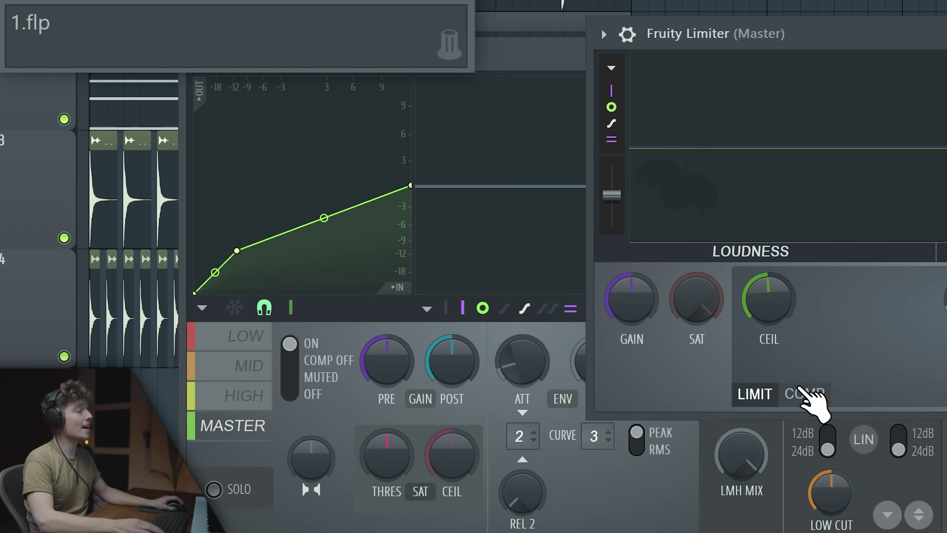
# - Switch Fruity Limiter to compressor mode, lower its threshold for comparison, and put its window away
pyautogui.click(801, 395)
pyautogui.moveTo(761, 34); pyautogui.dragTo(750, 48)
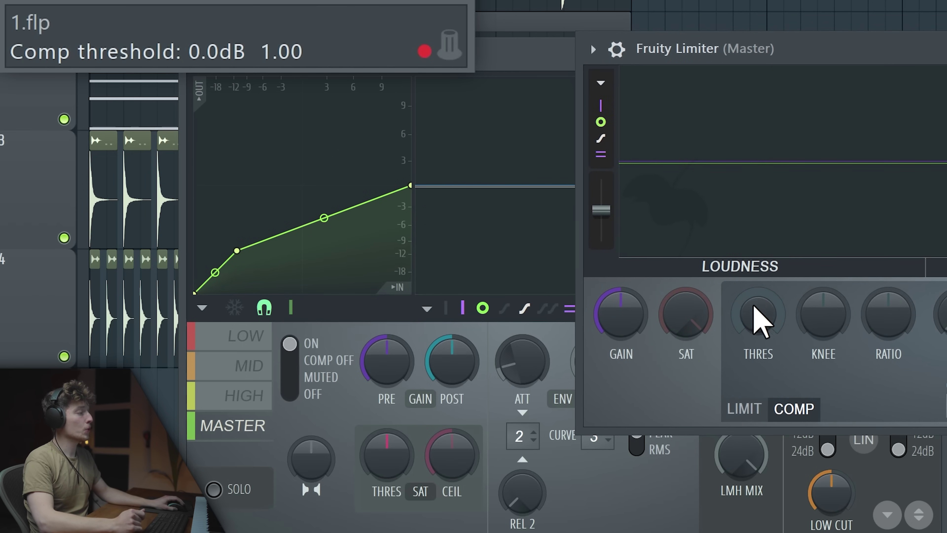
pyautogui.moveTo(753, 305); pyautogui.dragTo(753, 324)
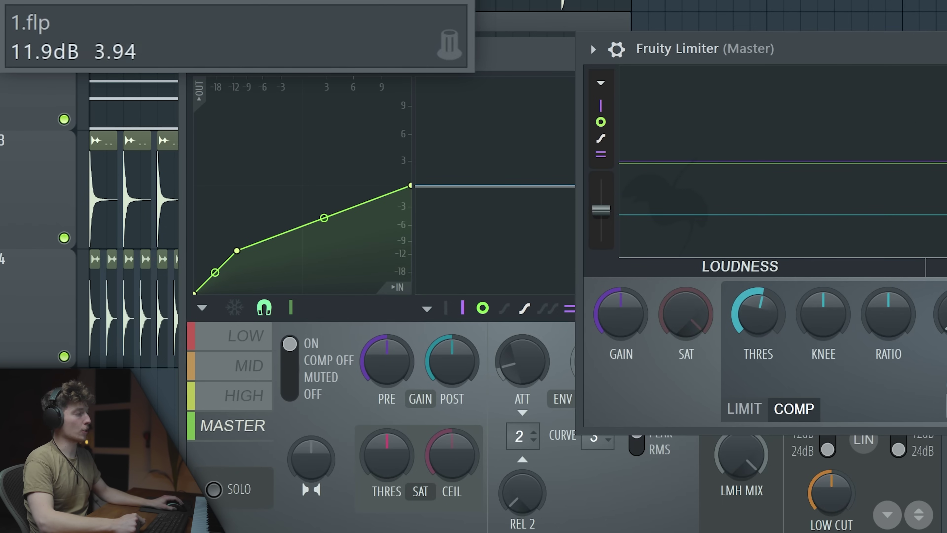
pyautogui.click(946, 49)
# - Compare the song's playback with the Master curve's end point at about 1.4 dB and at 12 dB
pyautogui.moveTo(411, 186); pyautogui.dragTo(410, 77)
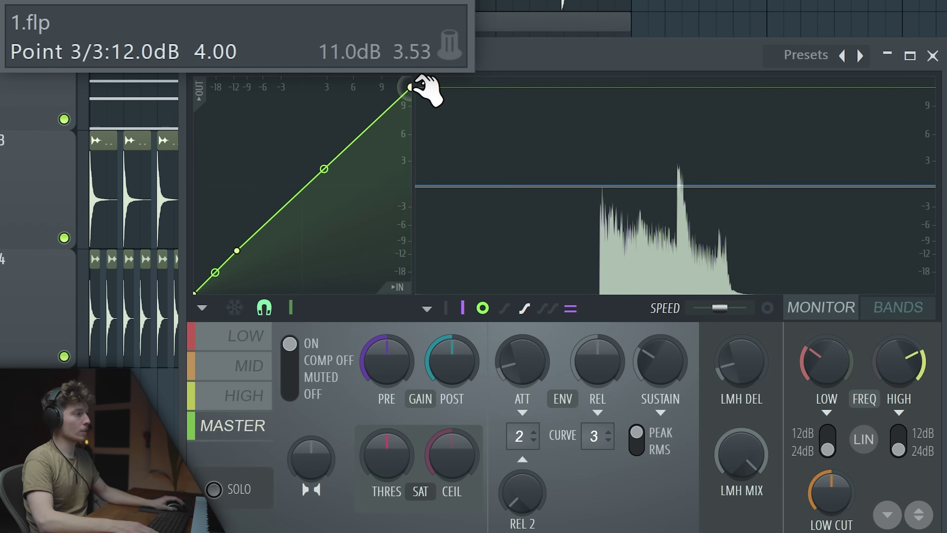
pyautogui.moveTo(423, 85); pyautogui.dragTo(436, 163)
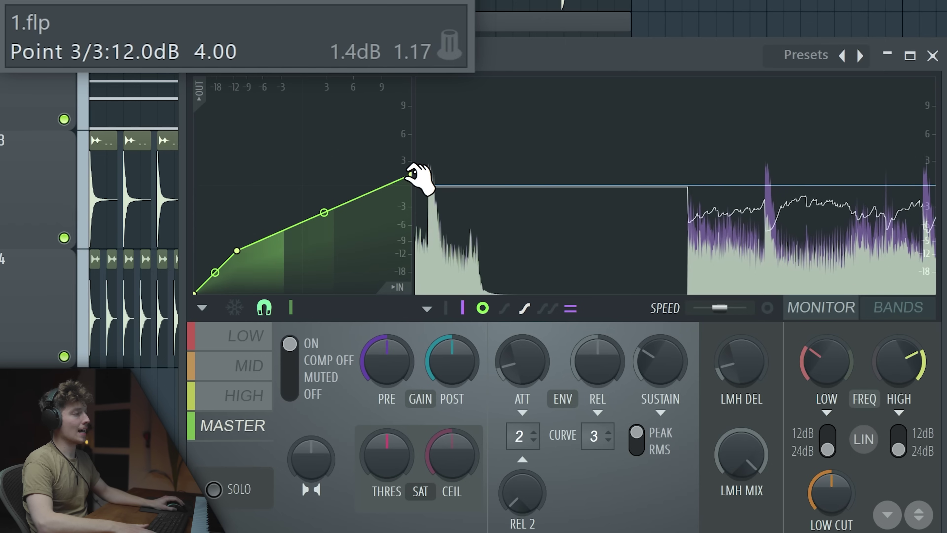
pyautogui.moveTo(414, 178); pyautogui.dragTo(414, 86)
pyautogui.press('space')
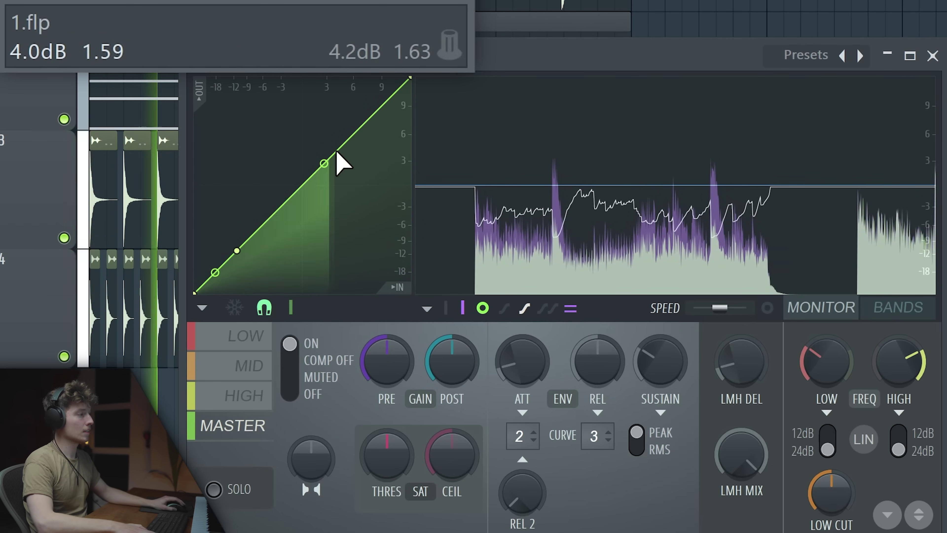
pyautogui.press('space')
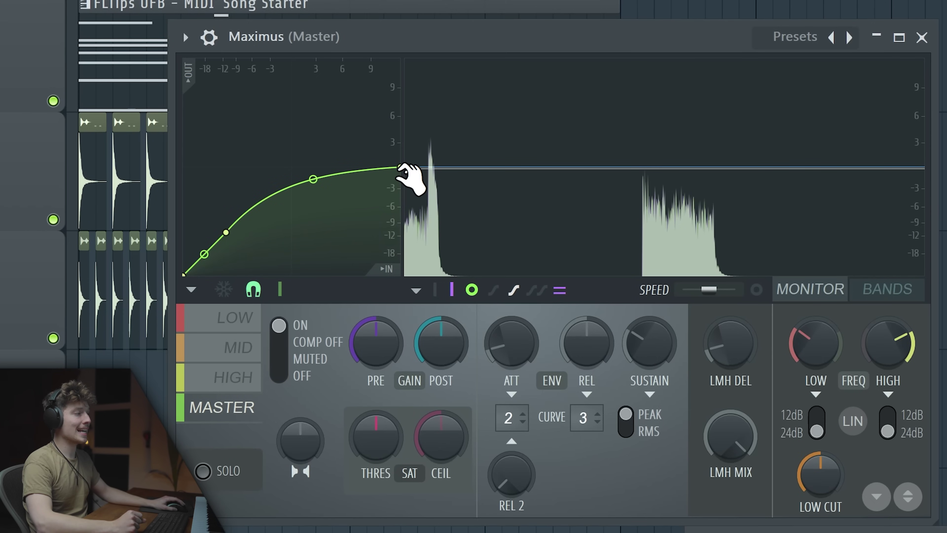
# - During playback, set the bent Master curve's end point to about -7 dB and about -3 dB, and lower the upper segment's bend handle
pyautogui.moveTo(400, 167); pyautogui.dragTo(400, 210)
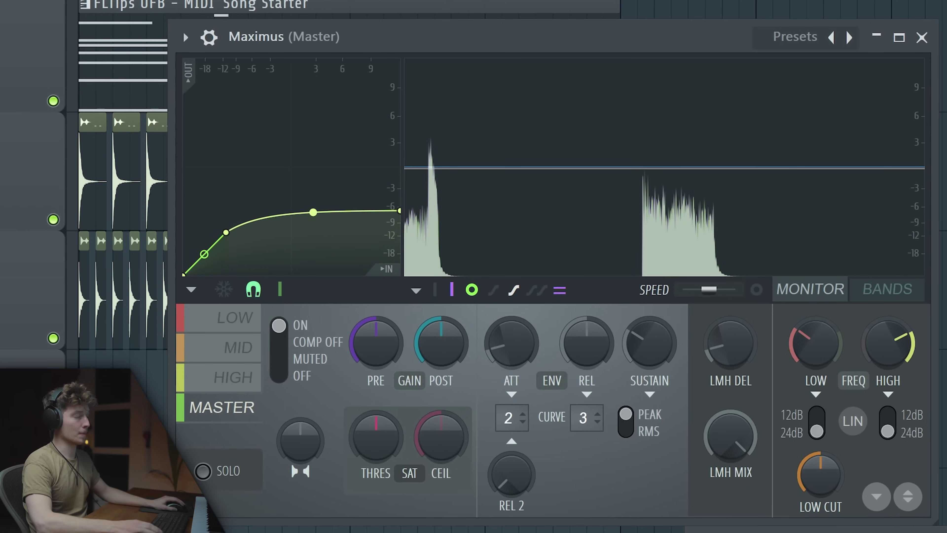
pyautogui.press('space')
pyautogui.moveTo(402, 211); pyautogui.dragTo(403, 189)
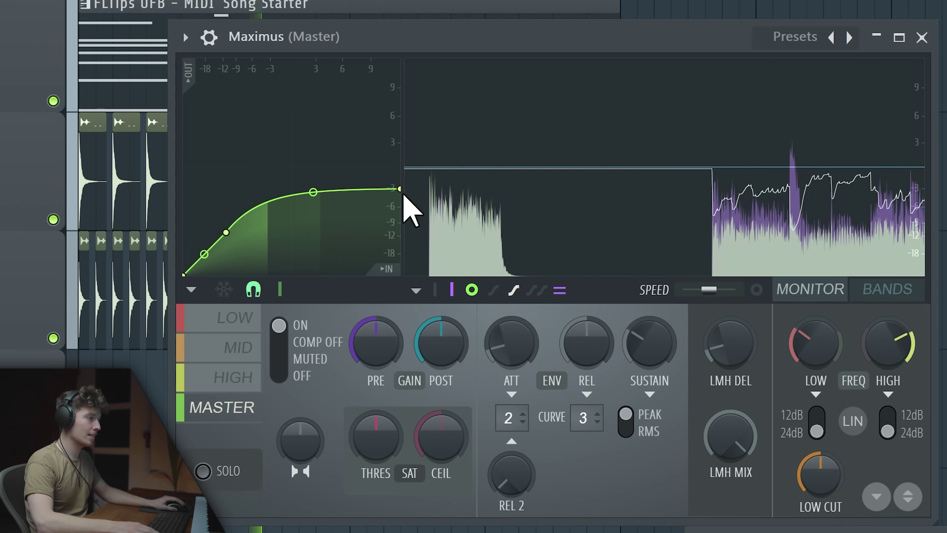
pyautogui.moveTo(313, 193); pyautogui.dragTo(314, 211)
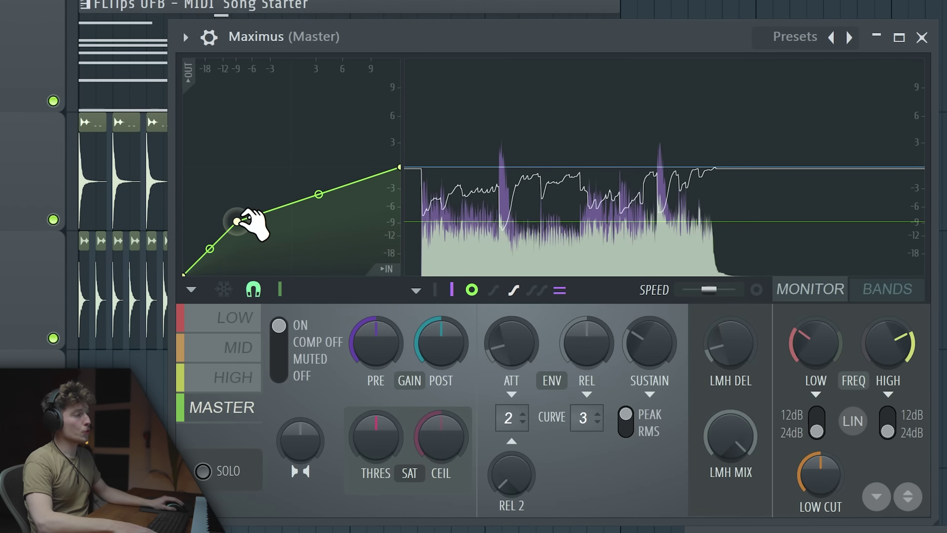
# - Move the Master curve's threshold point to the end point and to the lowest input at 0 dB output, and show the envelope line
pyautogui.moveTo(247, 218); pyautogui.dragTo(421, 166)
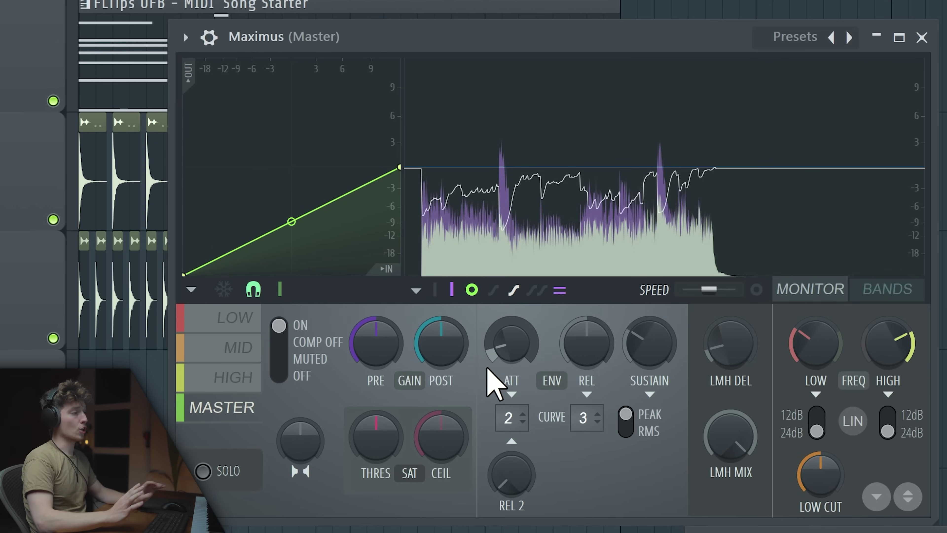
pyautogui.moveTo(312, 186); pyautogui.dragTo(183, 167)
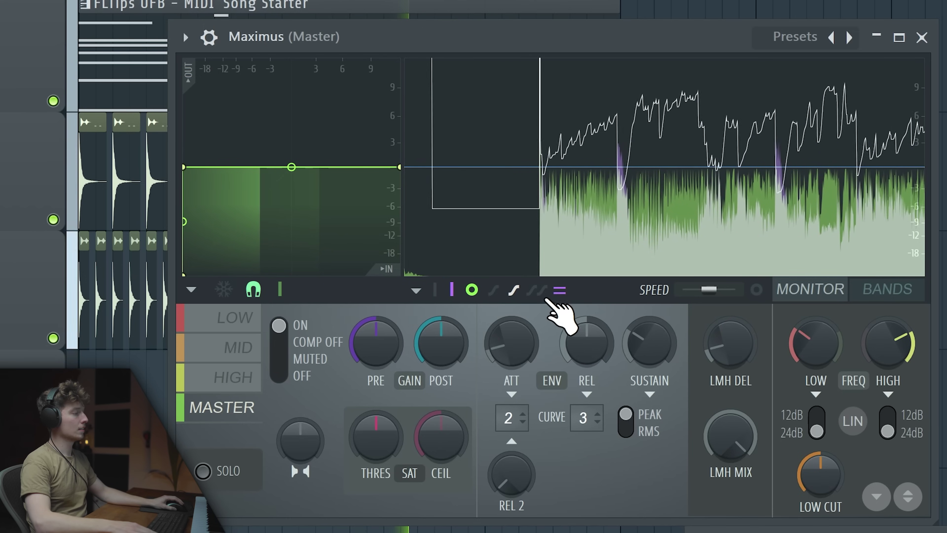
pyautogui.click(514, 291)
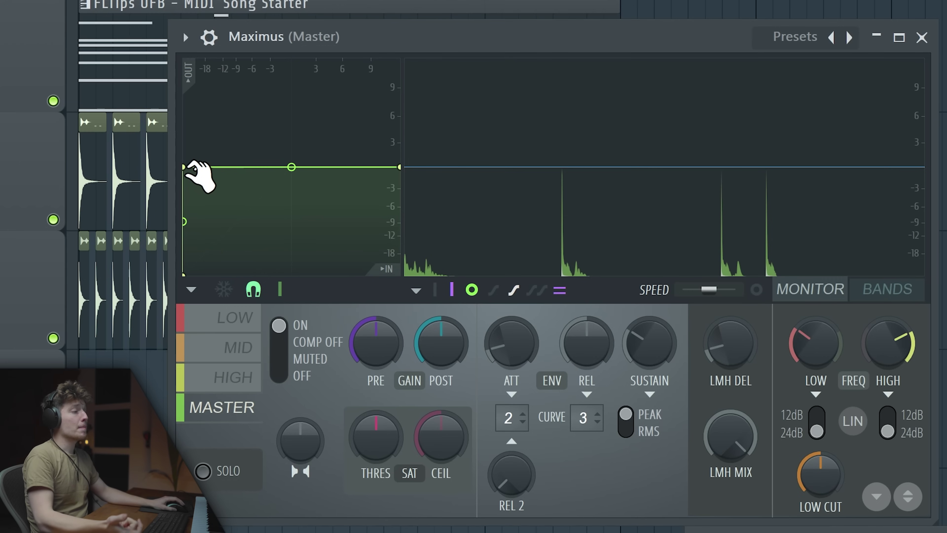
# - Return the Master curve's threshold point to about 0 dB input, and bend the segment below it upward and downward
pyautogui.moveTo(188, 166); pyautogui.dragTo(303, 167)
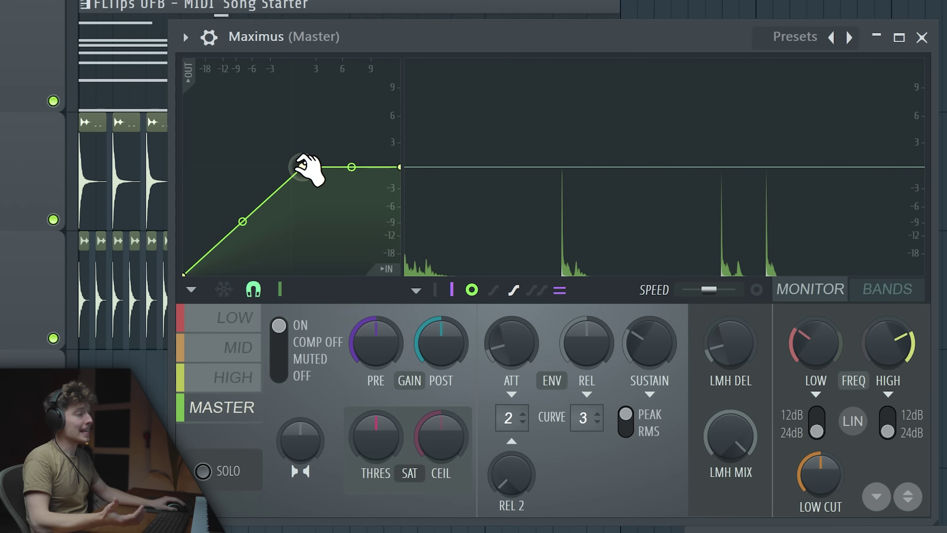
pyautogui.moveTo(237, 222); pyautogui.dragTo(237, 191)
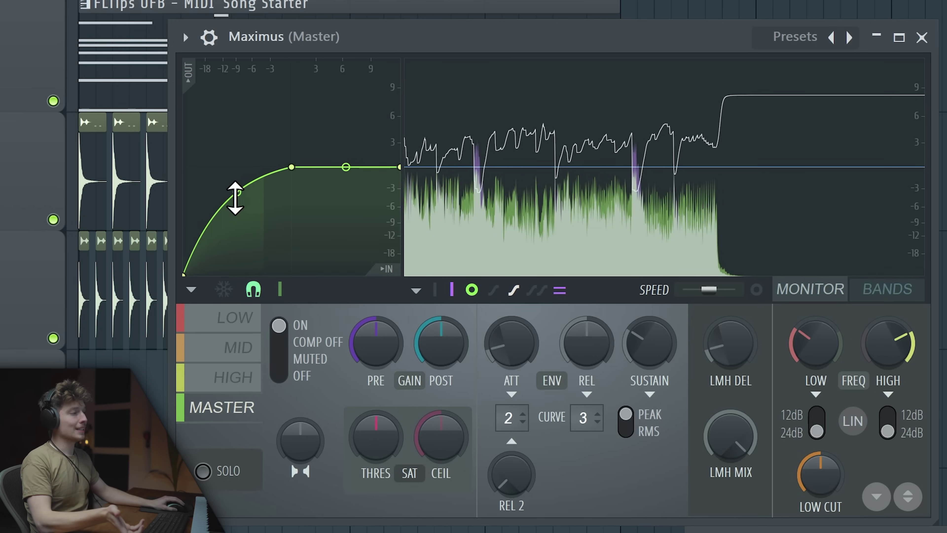
pyautogui.moveTo(237, 197); pyautogui.dragTo(237, 245)
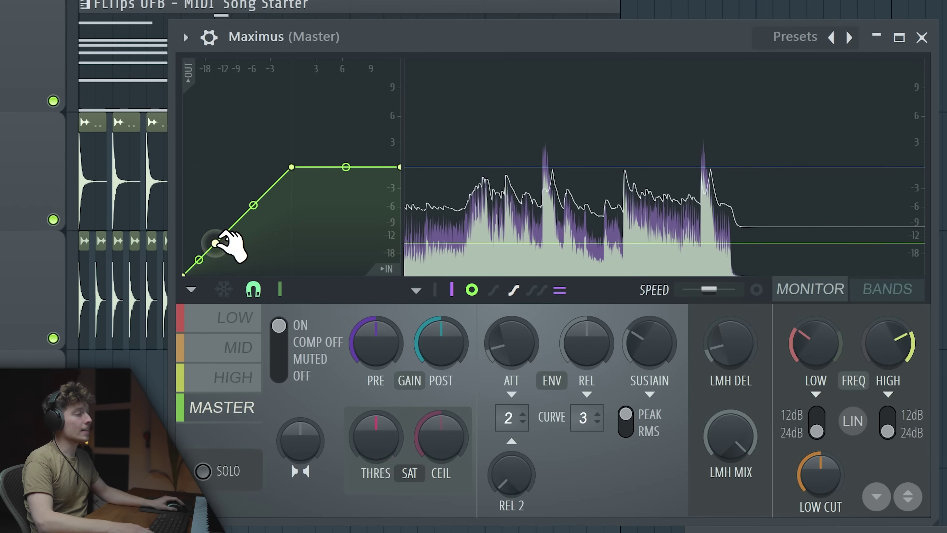
# - Lower the Master curve's 0 dB threshold point and end point to about -3 dB output, and compare Fruity Limiter's limiter and compressor modes
pyautogui.moveTo(302, 167); pyautogui.dragTo(319, 210)
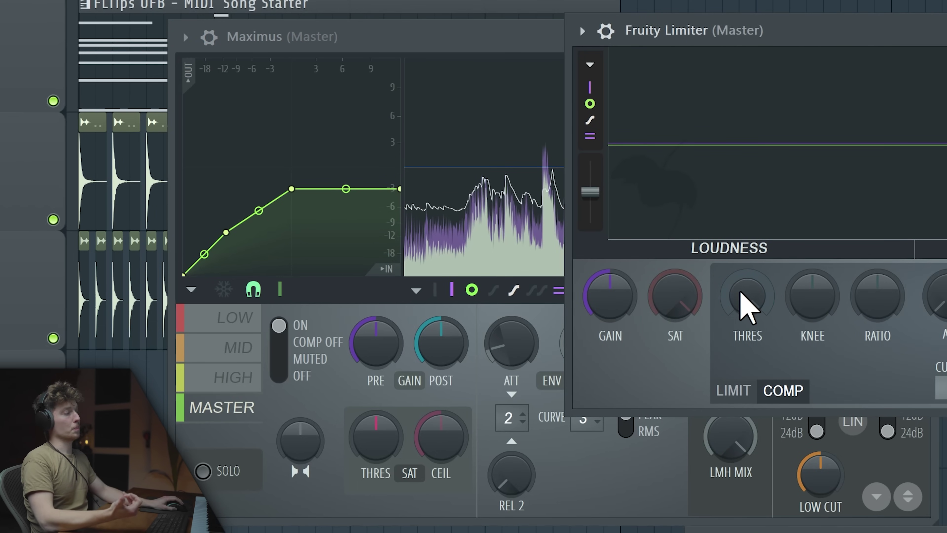
pyautogui.click(733, 390)
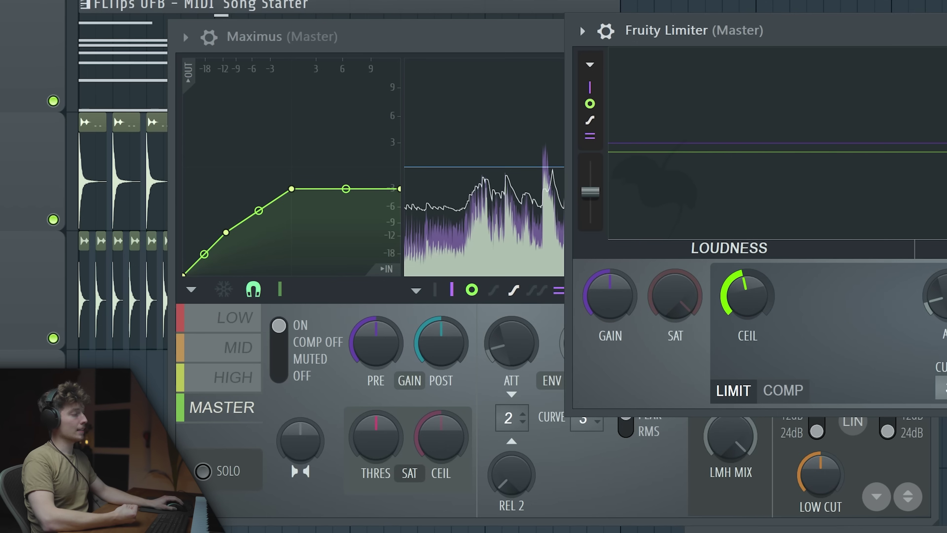
pyautogui.click(783, 390)
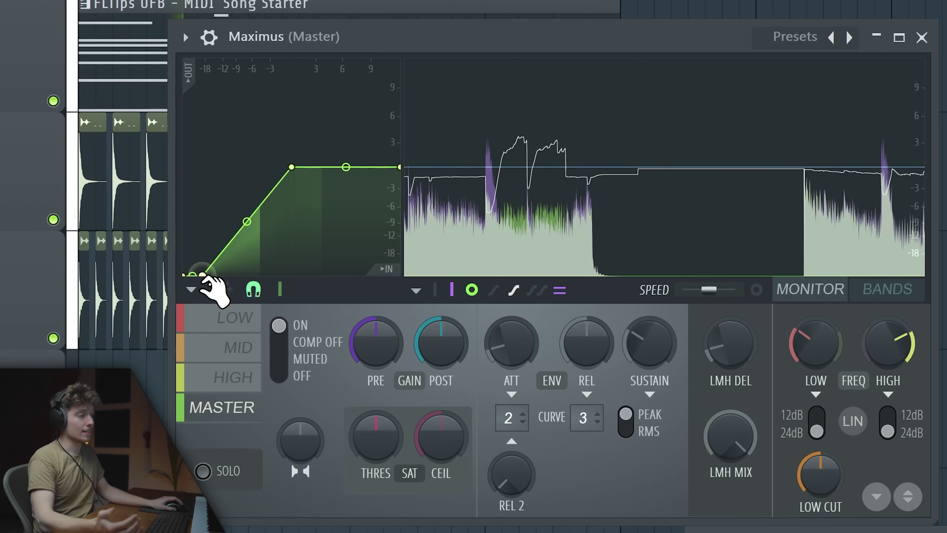
# - Move the Master curve's lowest-output point to about -3 dB input during playback to audition it as a gate, and stop playback
pyautogui.moveTo(204, 276); pyautogui.dragTo(263, 276)
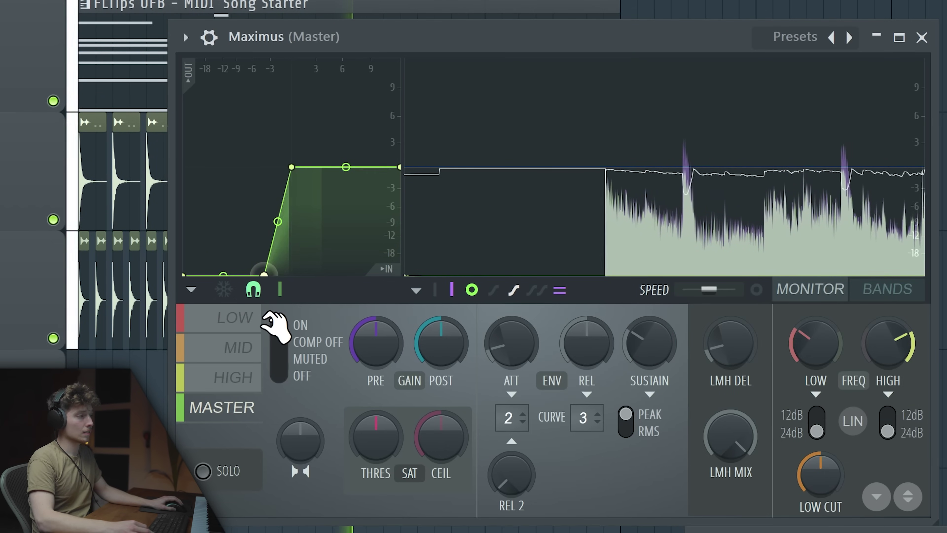
pyautogui.moveTo(265, 317); pyautogui.dragTo(269, 314)
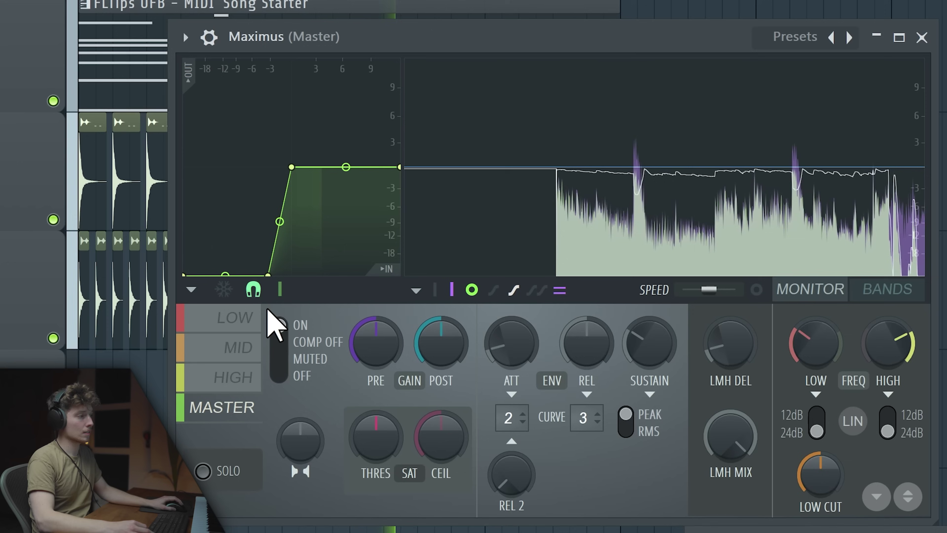
pyautogui.press('space')
pyautogui.rightClick(271, 270)
pyautogui.click(270, 273)
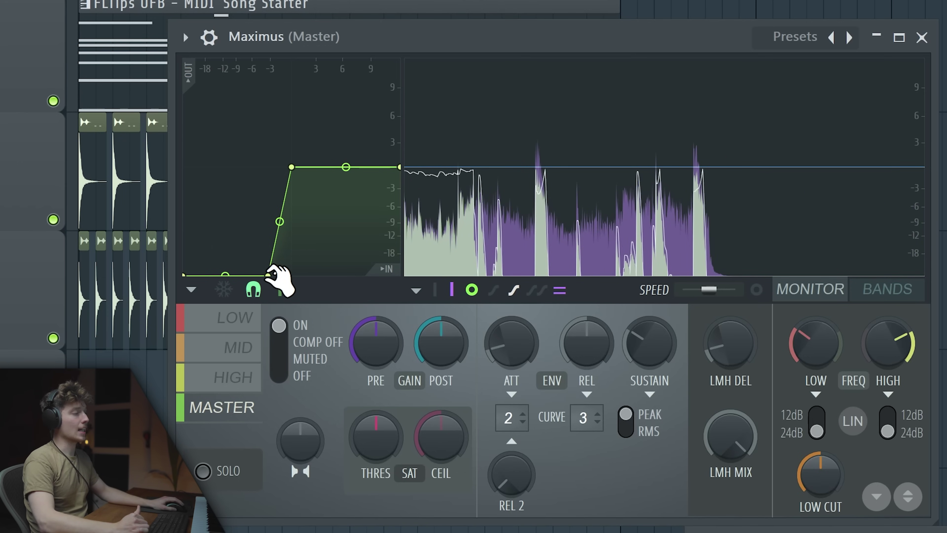
# - Move the Master curve's extra point to about -9 dB input and -4 dB output, and delete it
pyautogui.moveTo(269, 275); pyautogui.dragTo(239, 193)
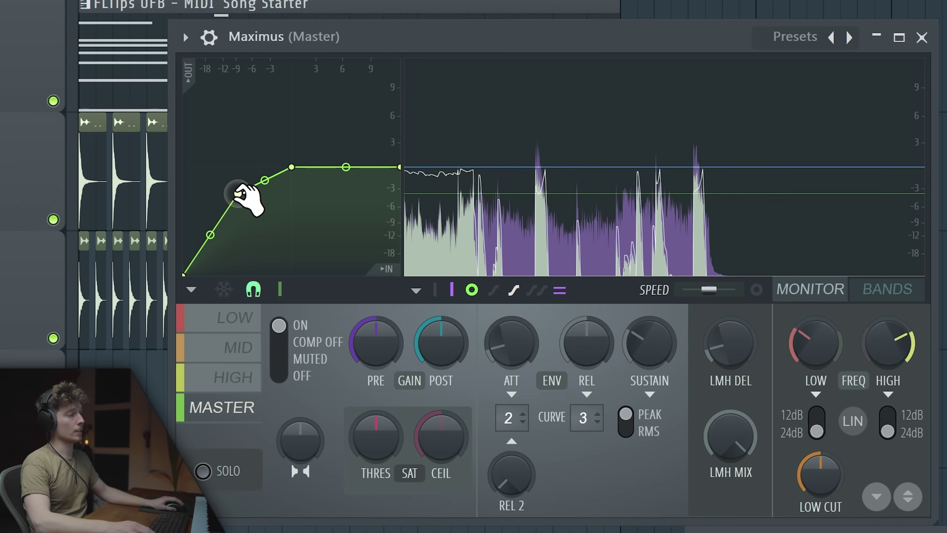
pyautogui.rightClick(239, 193)
pyautogui.click(269, 220)
pyautogui.rightClick(292, 168)
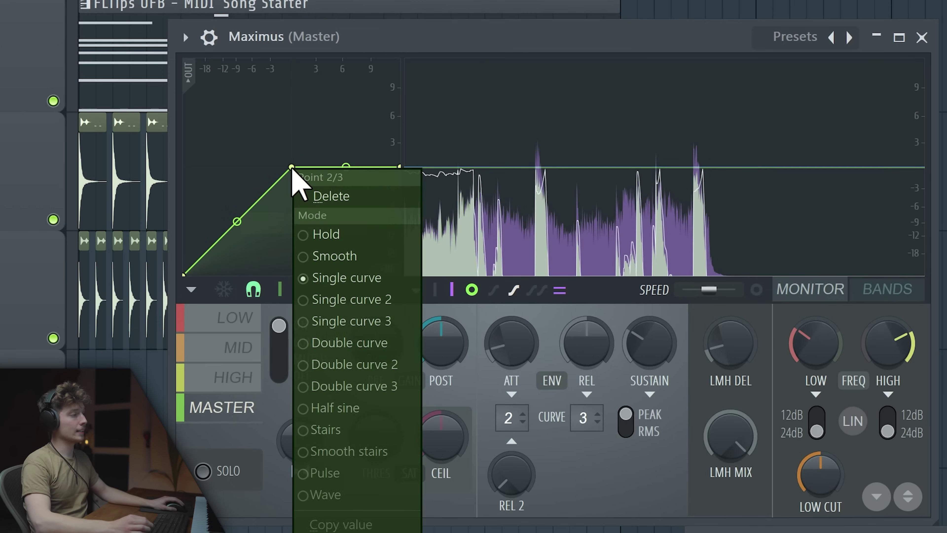
# - Load the Comp 1 preset for the Master curve, and reset the curve to its default
pyautogui.click(191, 289)
pyautogui.click(191, 289)
pyautogui.click(193, 291)
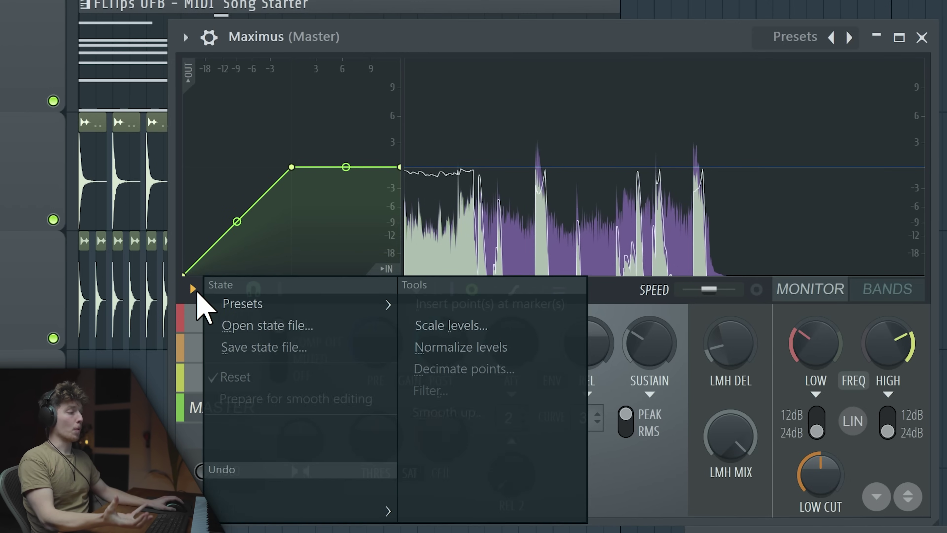
pyautogui.moveTo(216, 303)
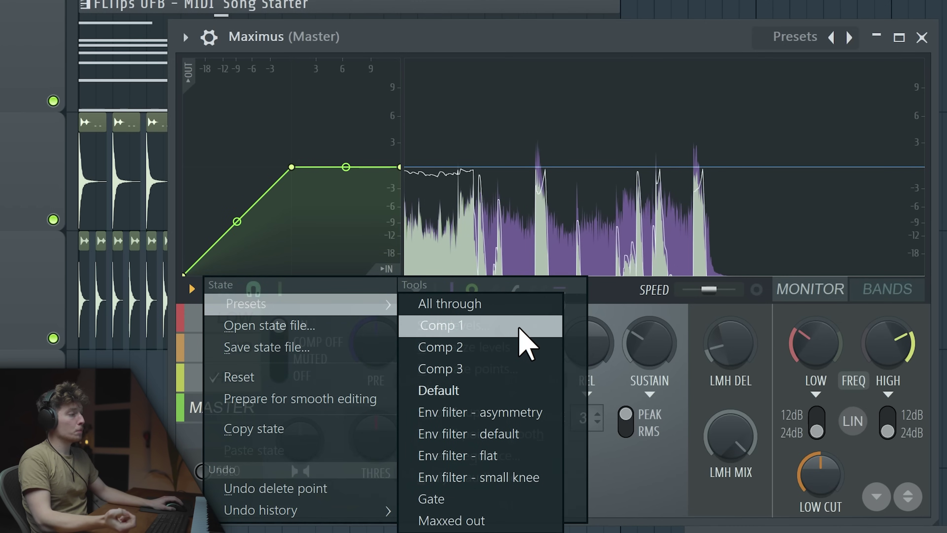
pyautogui.click(518, 327)
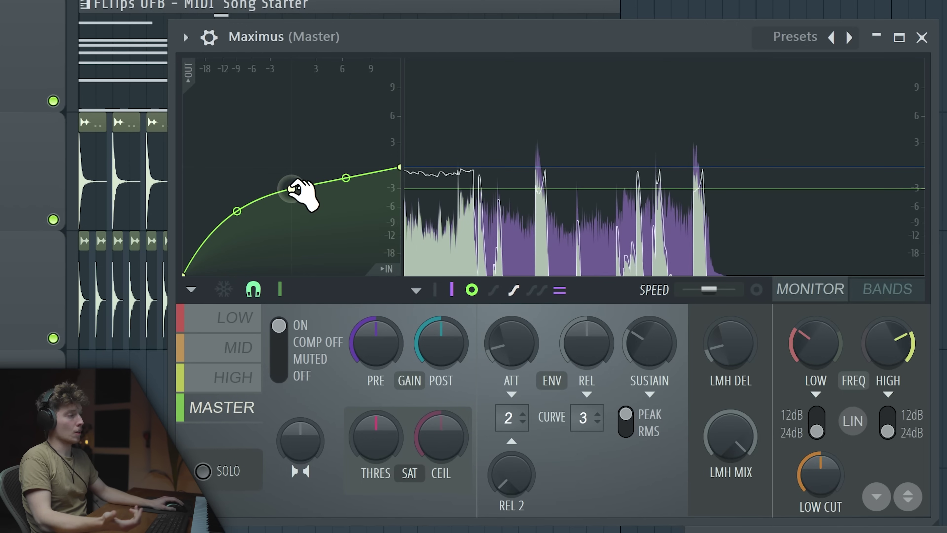
pyautogui.click(194, 290)
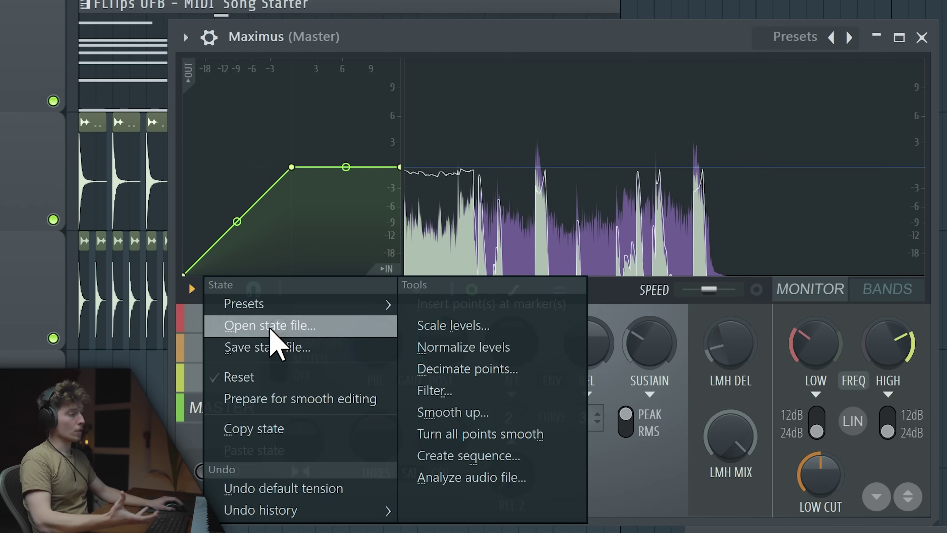
pyautogui.click(276, 376)
# - Try the level scaling sliders and the filter's offset on the Master curve
pyautogui.click(192, 288)
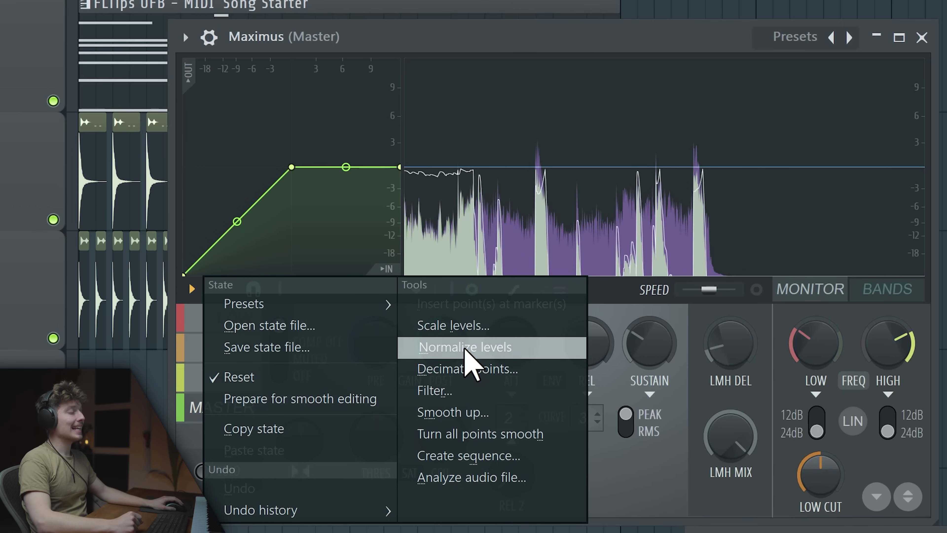
pyautogui.click(475, 336)
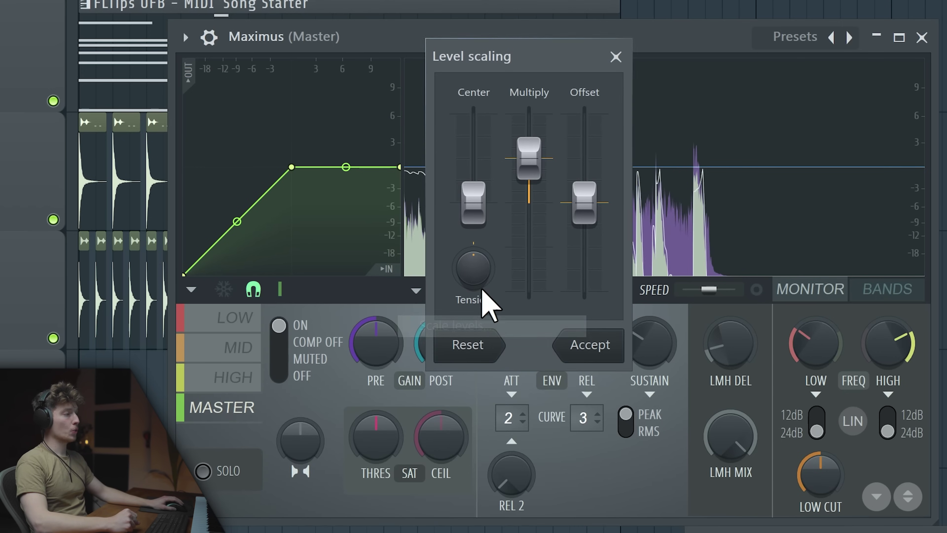
pyautogui.moveTo(529, 149)
pyautogui.mouseDown()
pyautogui.moveTo(529, 158)
pyautogui.moveTo(528, 121)
pyautogui.moveTo(528, 168)
pyautogui.moveTo(529, 157)
pyautogui.mouseUp()
pyautogui.moveTo(474, 202); pyautogui.dragTo(473, 170)
pyautogui.moveTo(474, 169); pyautogui.dragTo(473, 202)
pyautogui.moveTo(584, 202)
pyautogui.mouseDown()
pyautogui.moveTo(584, 218)
pyautogui.moveTo(584, 202)
pyautogui.mouseUp()
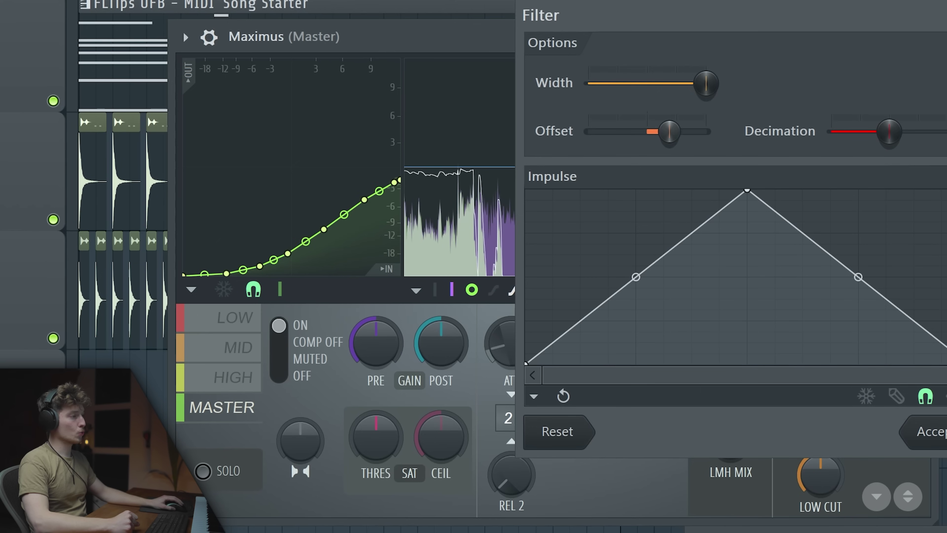
pyautogui.moveTo(620, 131); pyautogui.dragTo(647, 131)
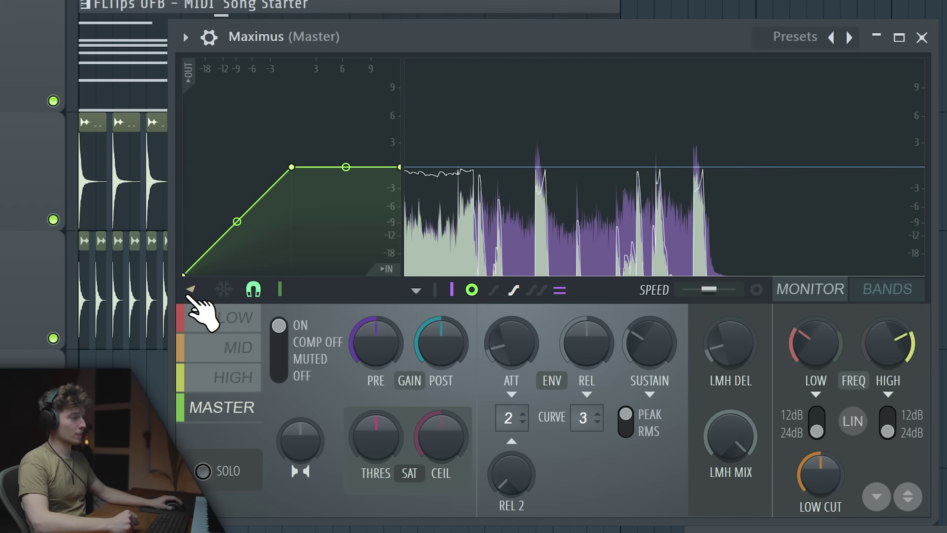
# - Try turning all Master curve points smooth and reshaping the curve from an analyzed audio file, and undo the result
pyautogui.click(191, 290)
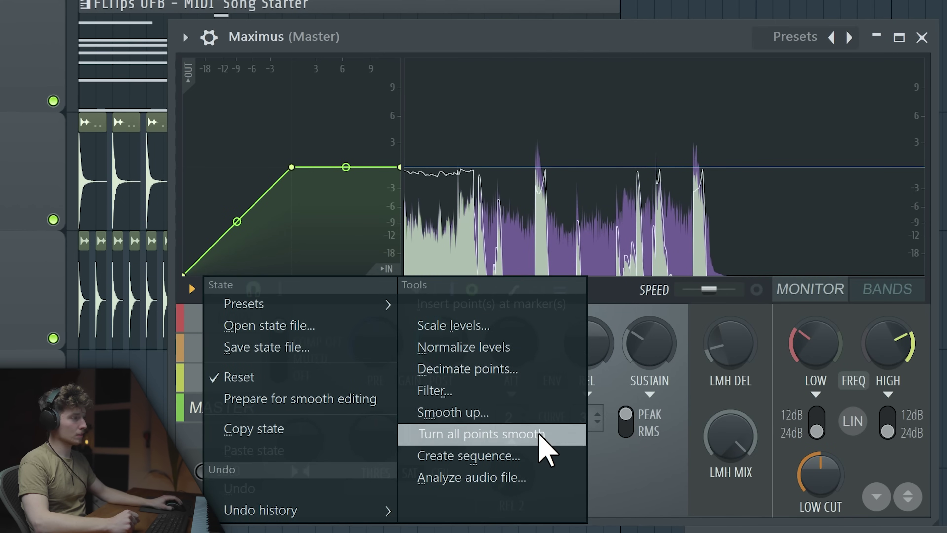
pyautogui.click(545, 434)
pyautogui.click(191, 291)
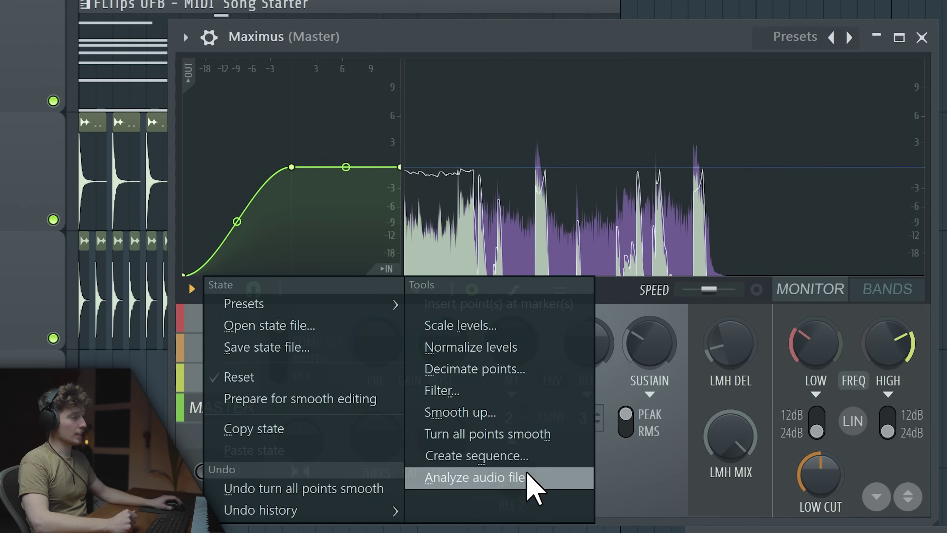
pyautogui.click(533, 481)
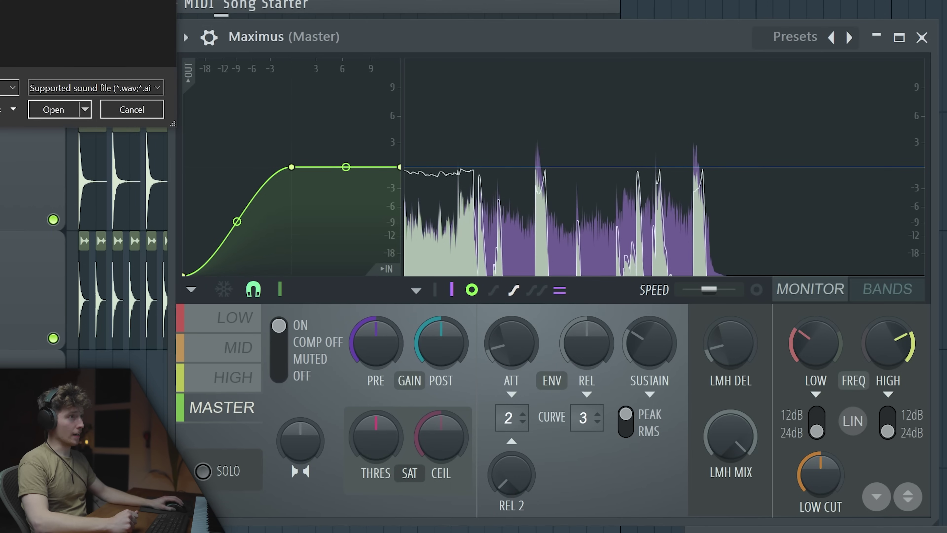
pyautogui.click(32, 108)
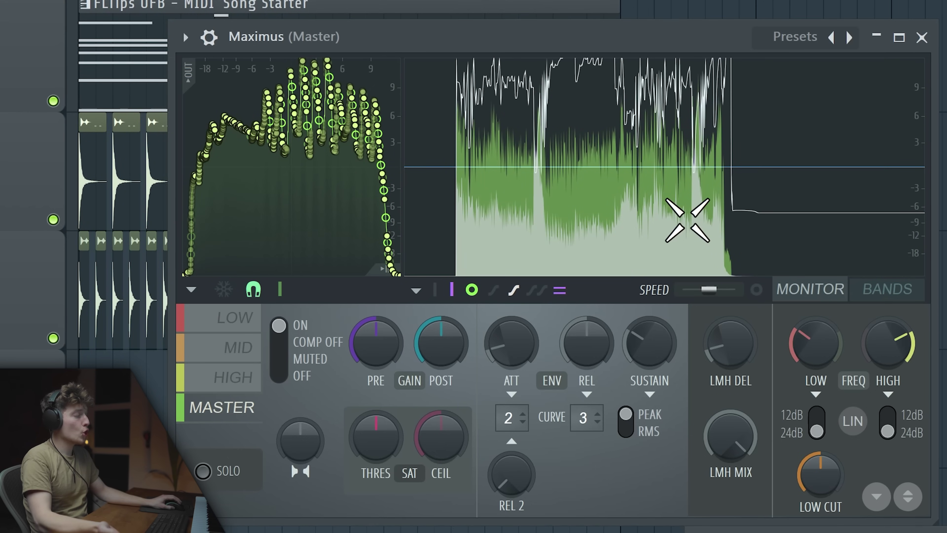
pyautogui.click(194, 289)
pyautogui.click(239, 485)
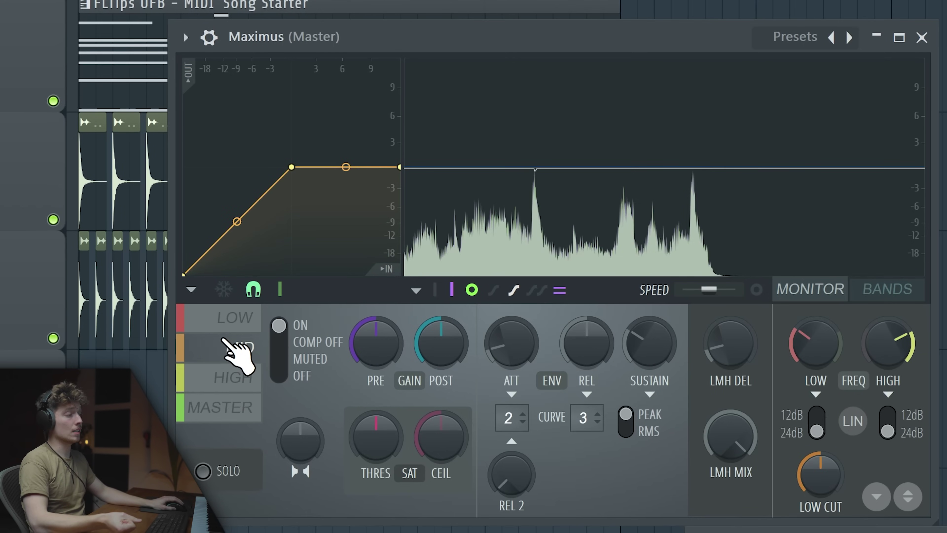
# - Solo the Low band, and check the frequency ranges of the Low, Mid and High bands before returning to the monitor view
pyautogui.click(226, 324)
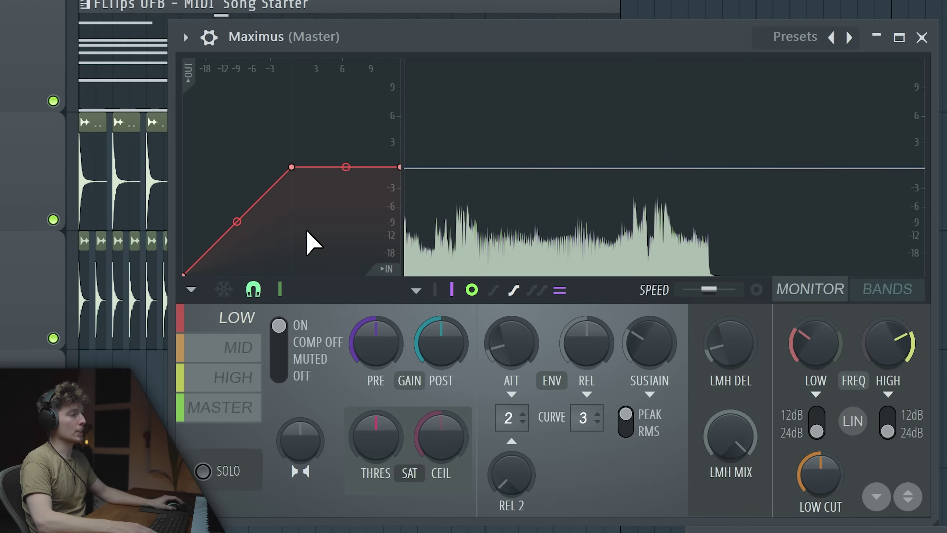
pyautogui.click(928, 291)
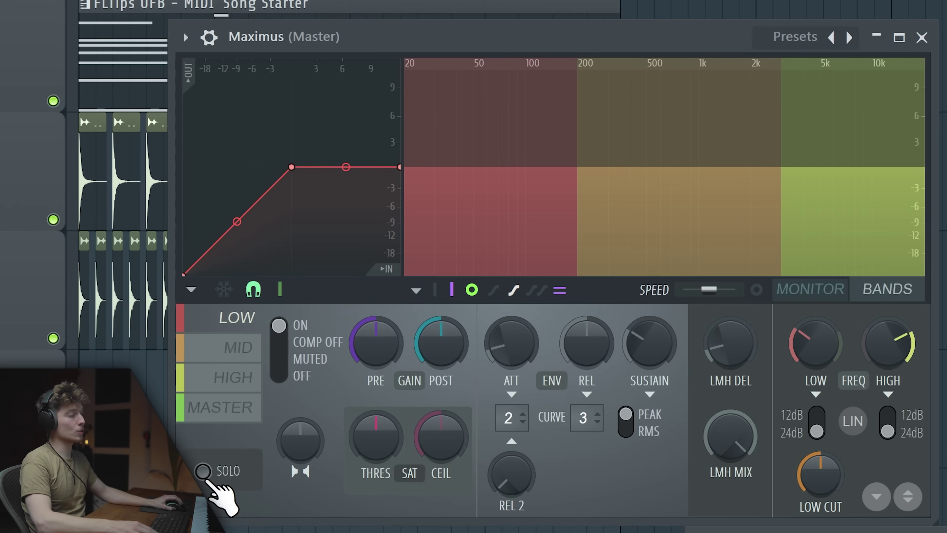
pyautogui.click(803, 290)
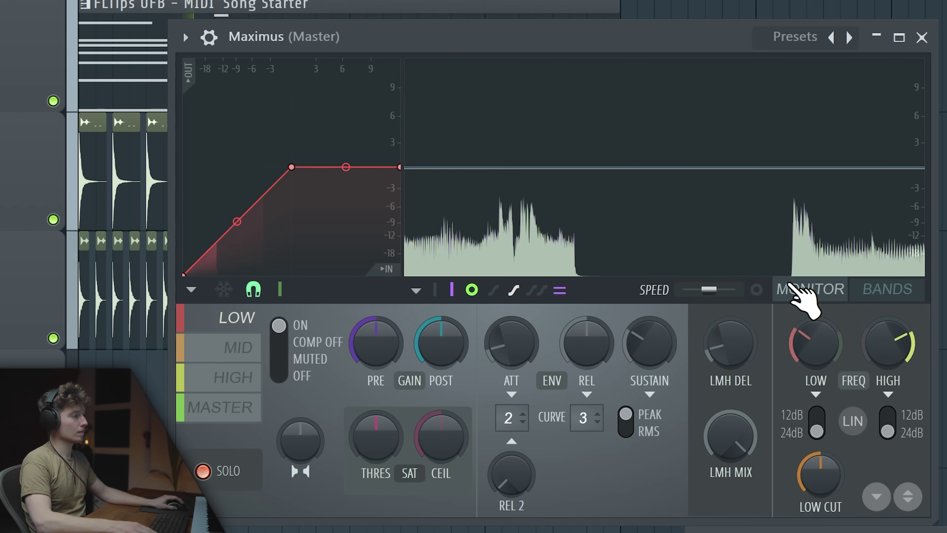
# - During playback, lower the Low band's threshold point to about -12 dB and set the Mid band's threshold point to about -7 dB
pyautogui.moveTo(291, 167); pyautogui.dragTo(226, 232)
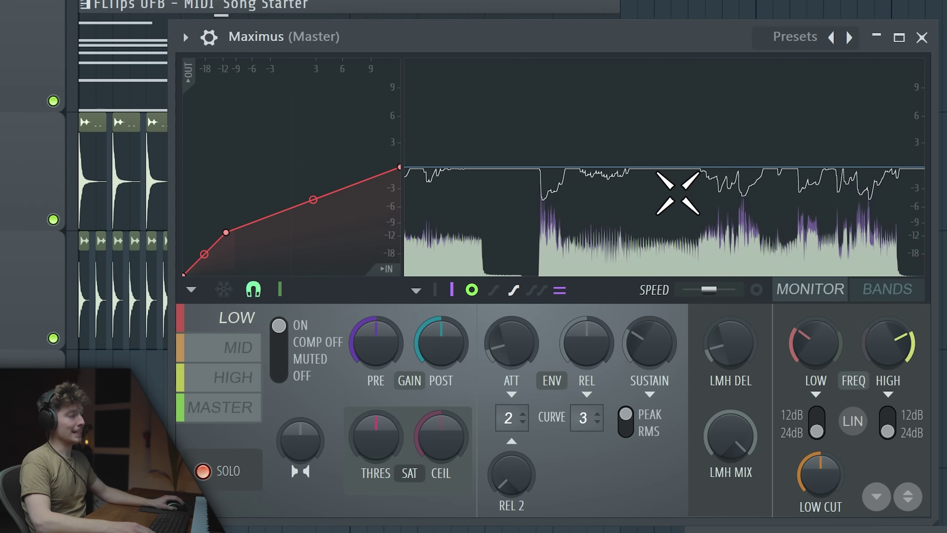
pyautogui.press('space')
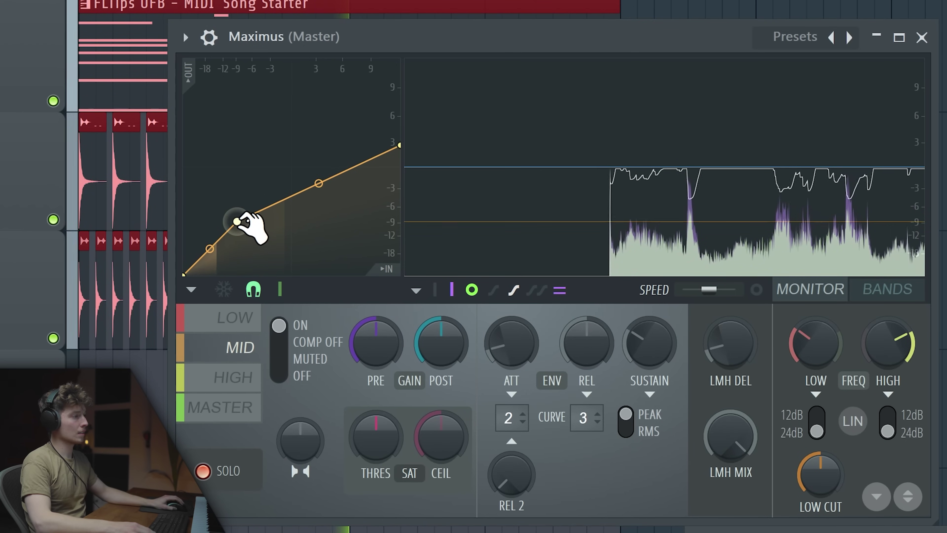
pyautogui.moveTo(237, 221); pyautogui.dragTo(248, 210)
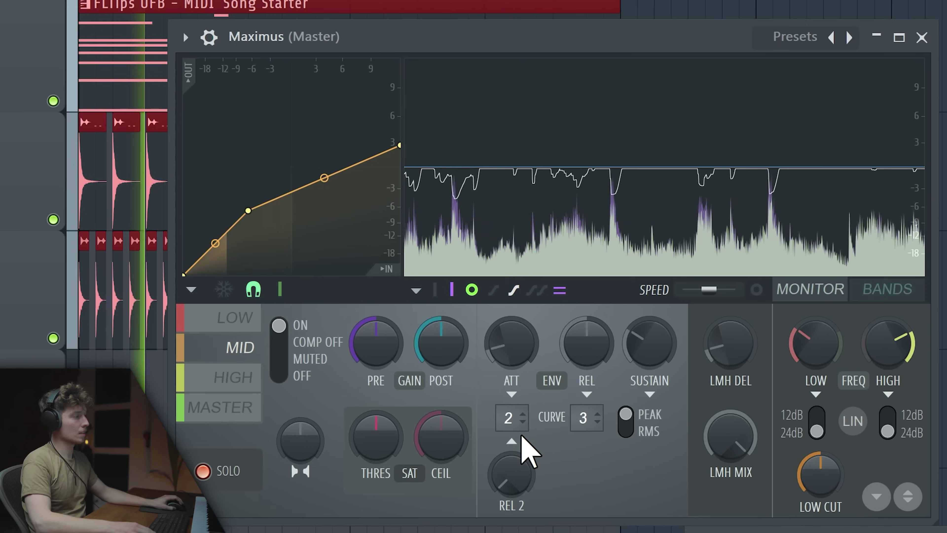
pyautogui.press('space')
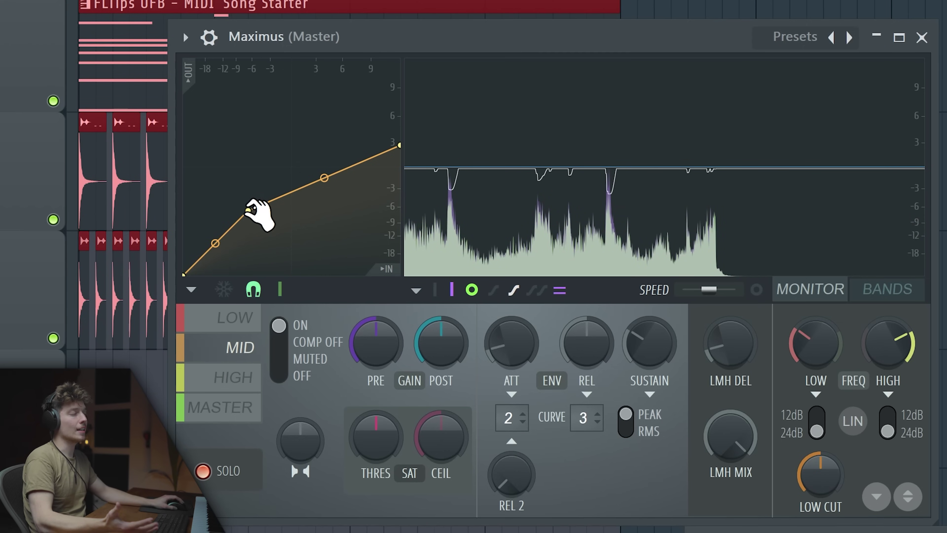
# - Lower the High band's threshold point to about -12 dB, and raise its curve's end point to about 5 dB
pyautogui.click(239, 380)
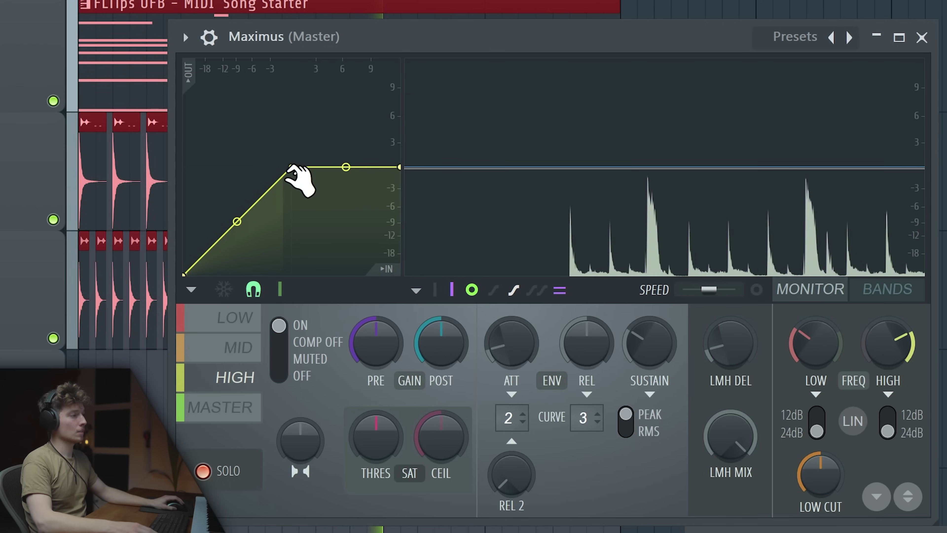
pyautogui.moveTo(291, 167); pyautogui.dragTo(225, 232)
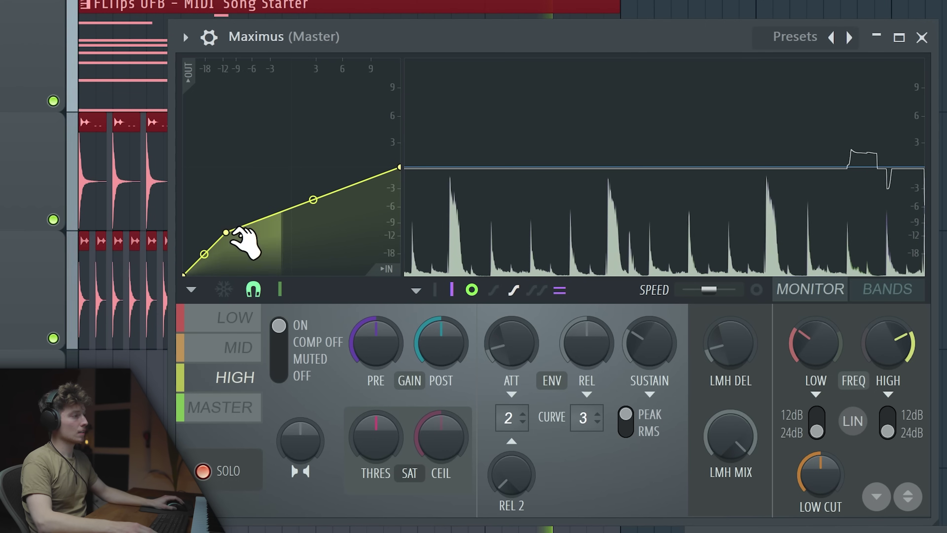
pyautogui.moveTo(408, 169); pyautogui.dragTo(410, 134)
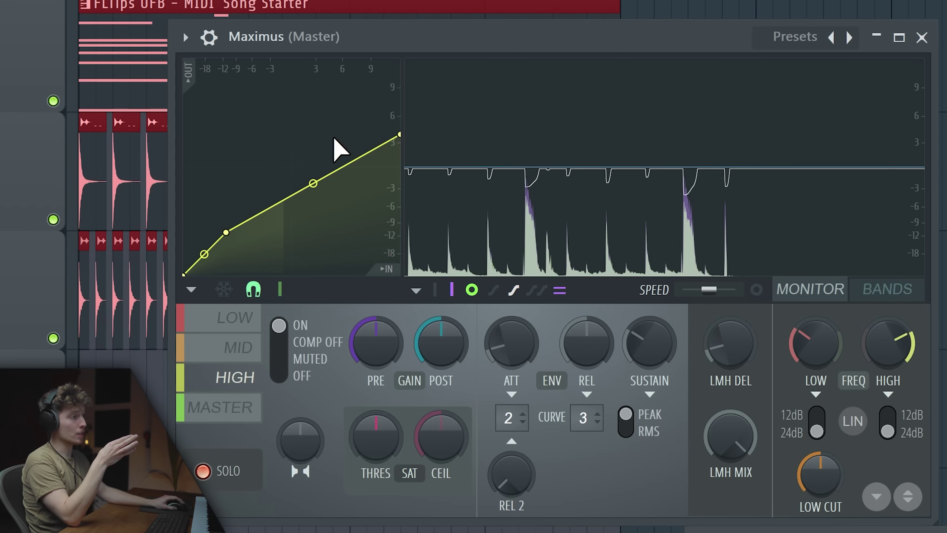
pyautogui.moveTo(400, 135)
pyautogui.mouseDown()
pyautogui.moveTo(408, 177)
pyautogui.moveTo(408, 91)
pyautogui.moveTo(408, 190)
pyautogui.moveTo(402, 123)
pyautogui.mouseUp()
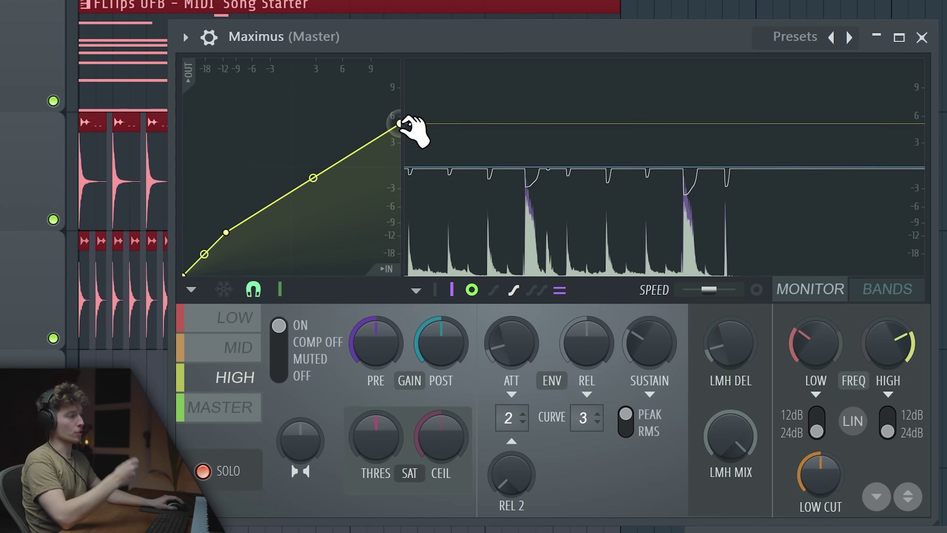
# - Compare the compression curves and monitored signals of the Master and Mid bands
pyautogui.click(222, 407)
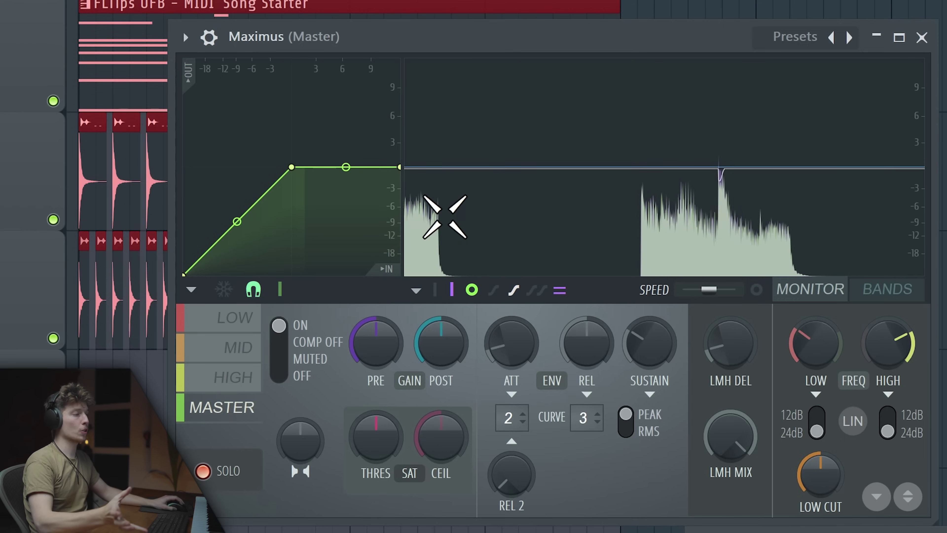
pyautogui.click(231, 351)
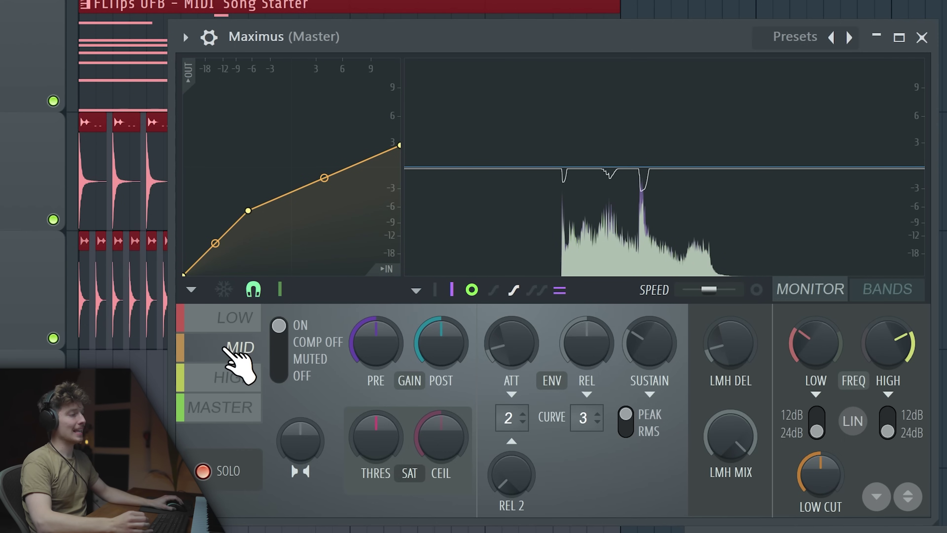
pyautogui.click(233, 407)
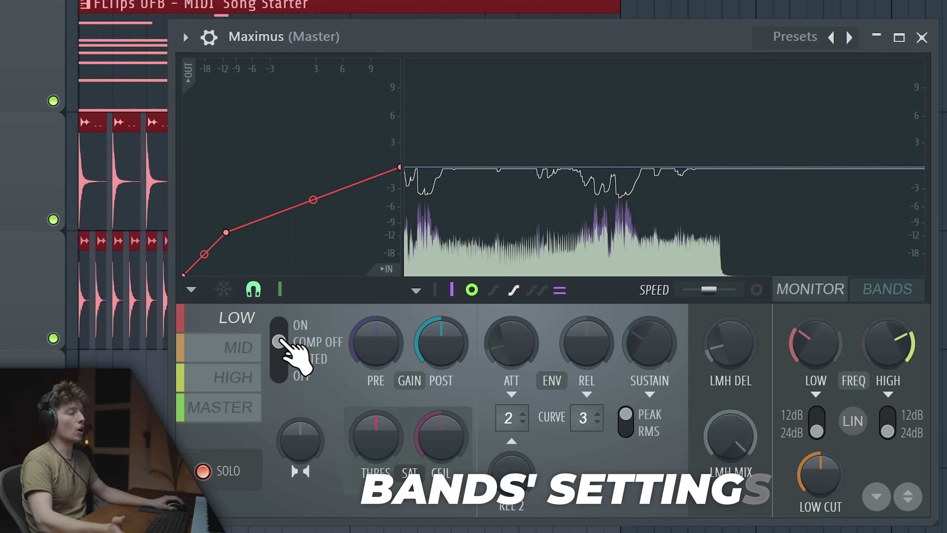
# - Try the Low band's Comp Off, Muted and Off states in turn, removing its solo and showing the bands' frequency ranges
pyautogui.click(280, 327)
pyautogui.click(282, 343)
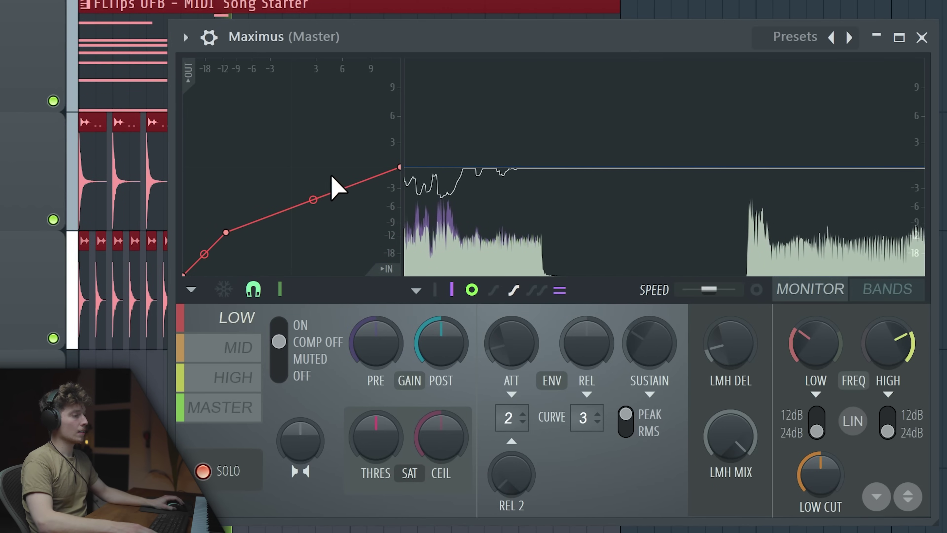
pyautogui.click(282, 361)
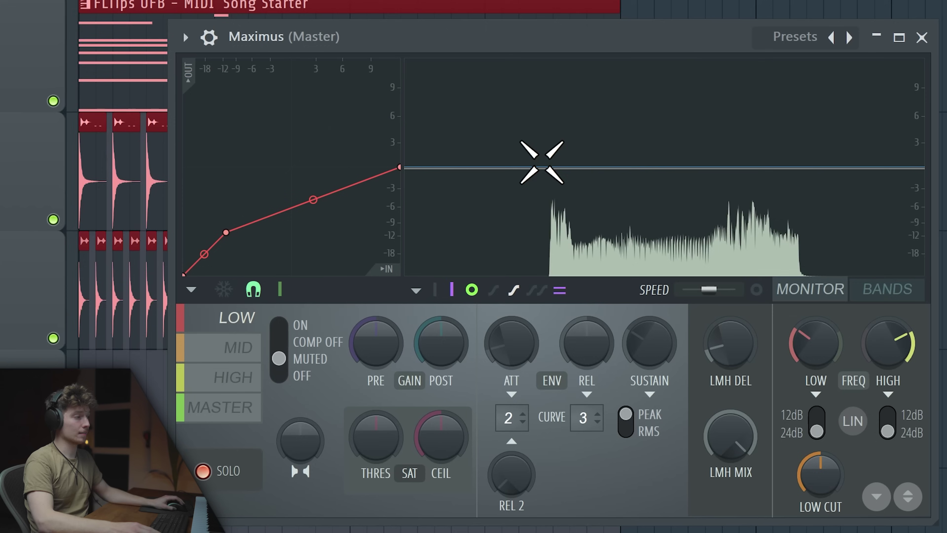
pyautogui.click(241, 470)
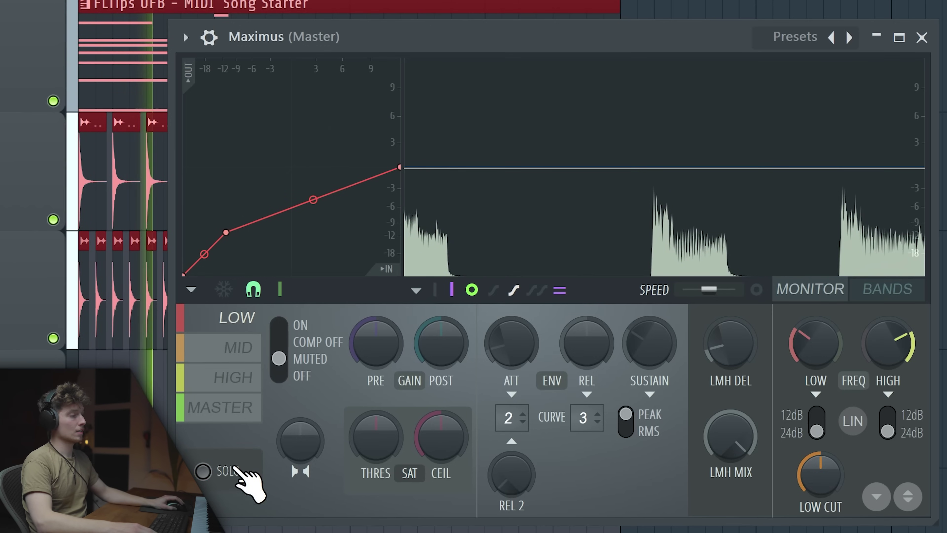
pyautogui.click(895, 289)
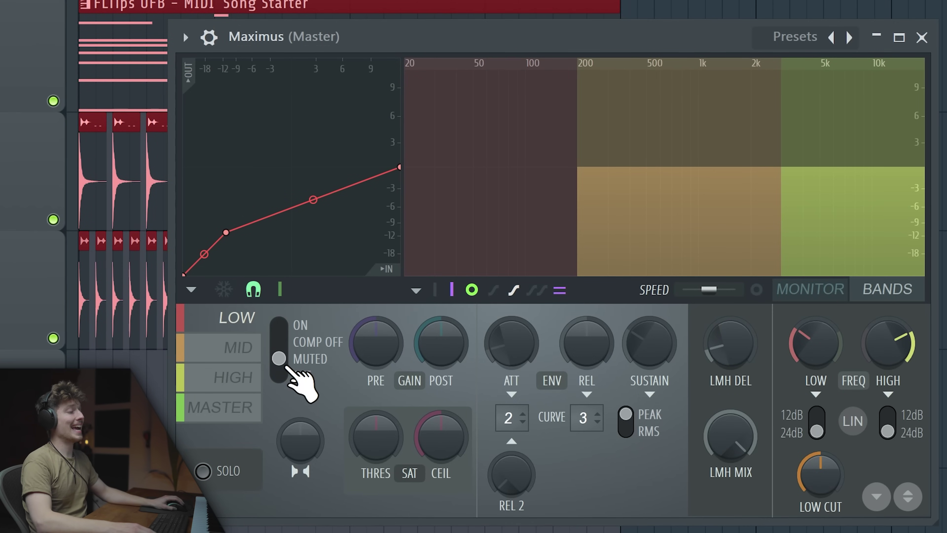
pyautogui.click(301, 376)
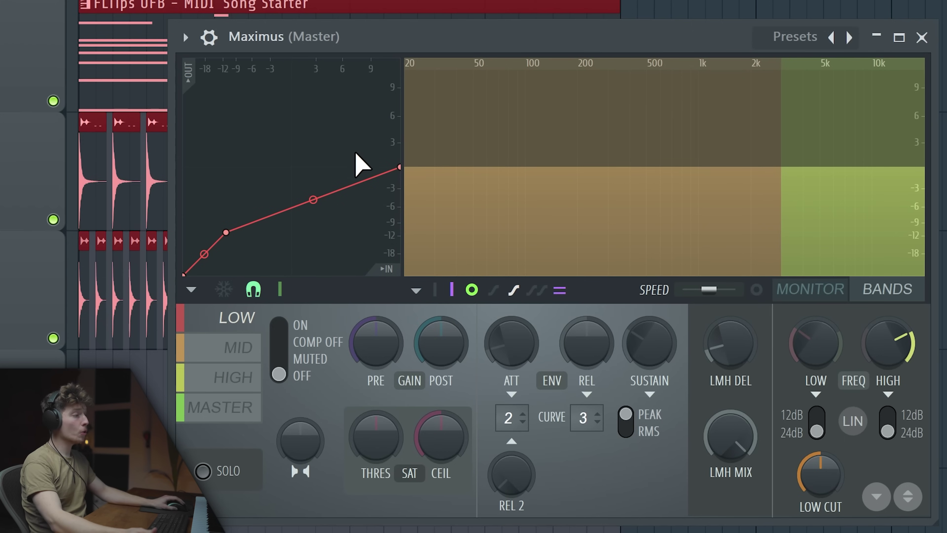
# - Close the Fruity Balance window and return Maximus to the monitor view
pyautogui.click(218, 349)
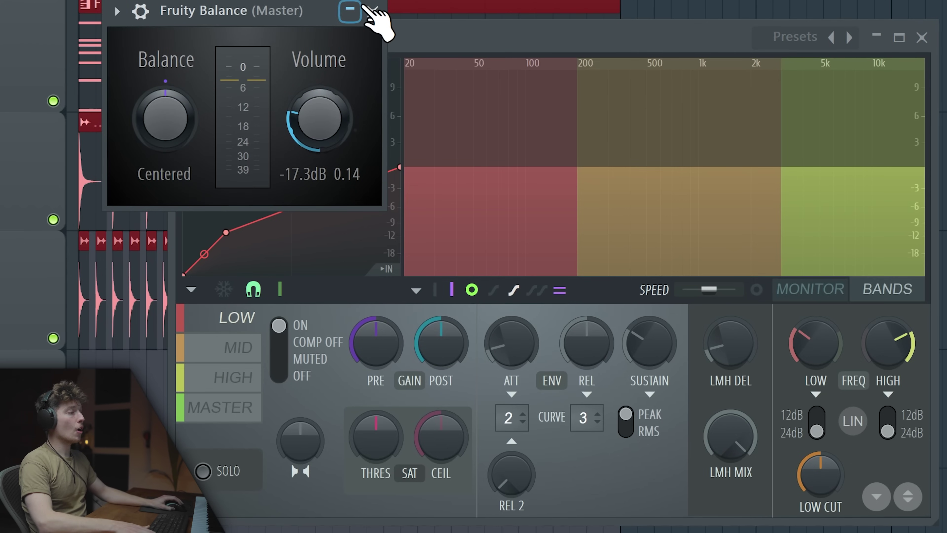
pyautogui.click(369, 9)
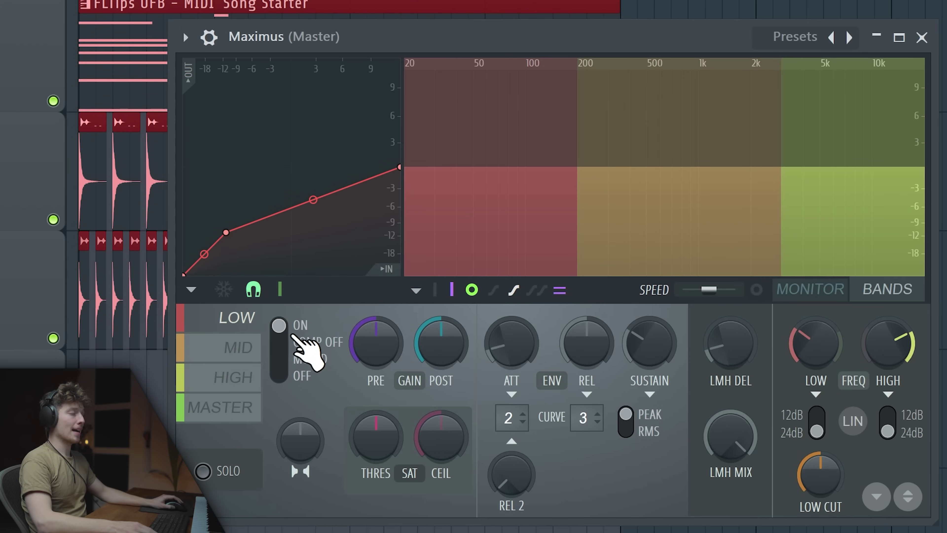
pyautogui.click(887, 290)
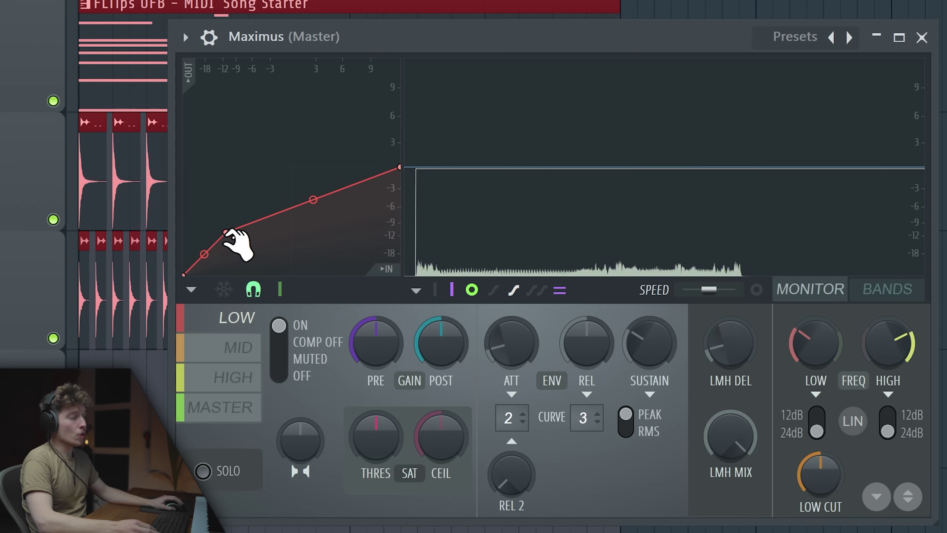
# - Lower the Low band's threshold point below -18 dB and preview it during playback in a temporarily enlarged Maximus window
pyautogui.moveTo(226, 232); pyautogui.dragTo(191, 273)
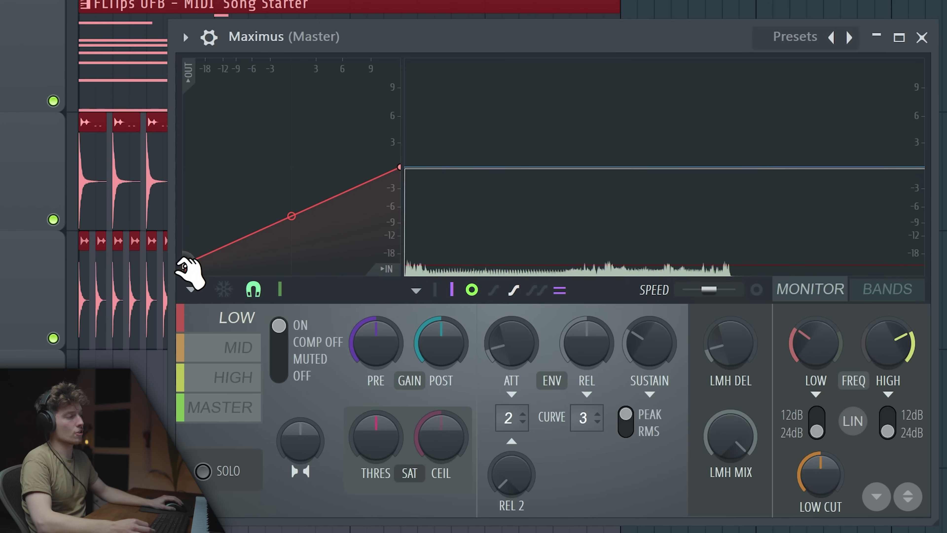
pyautogui.moveTo(936, 24); pyautogui.dragTo(946, 0)
pyautogui.press('space')
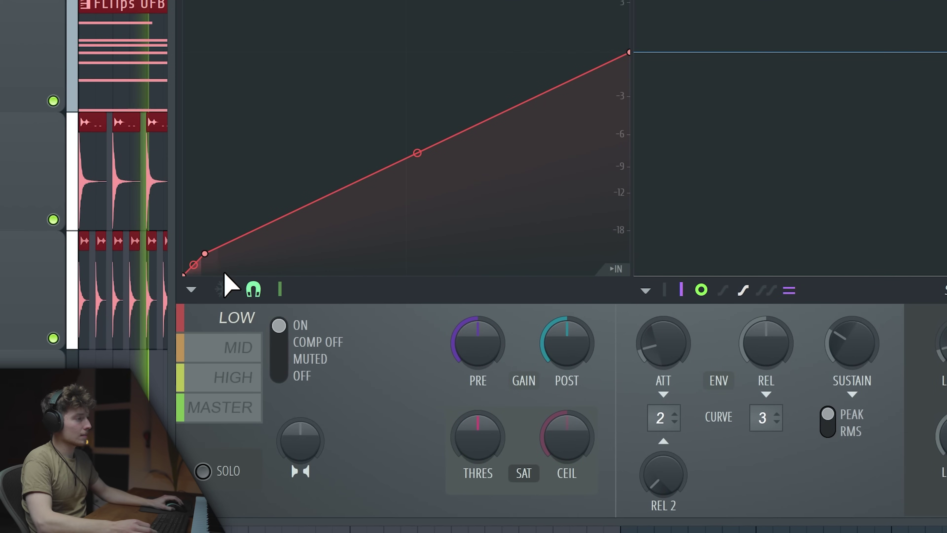
pyautogui.press('space')
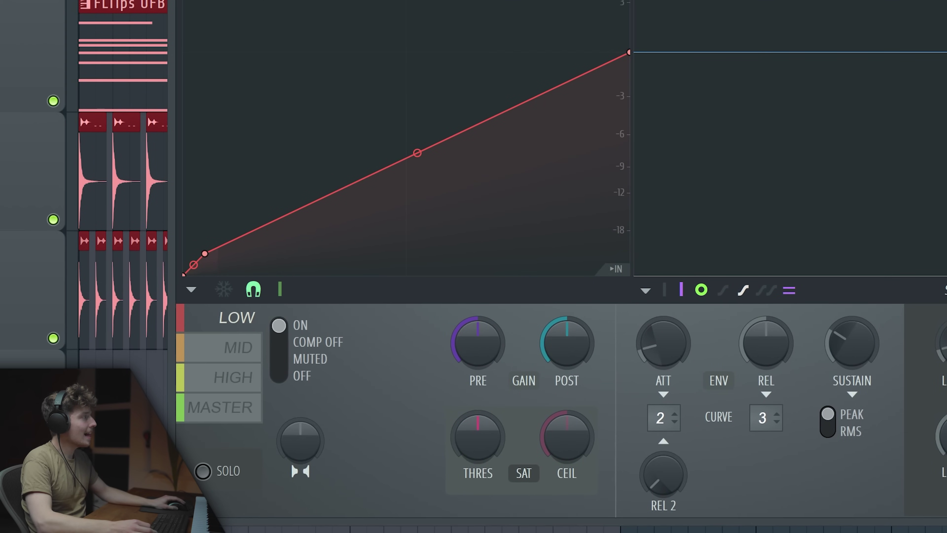
pyautogui.moveTo(946, 0); pyautogui.dragTo(753, 80)
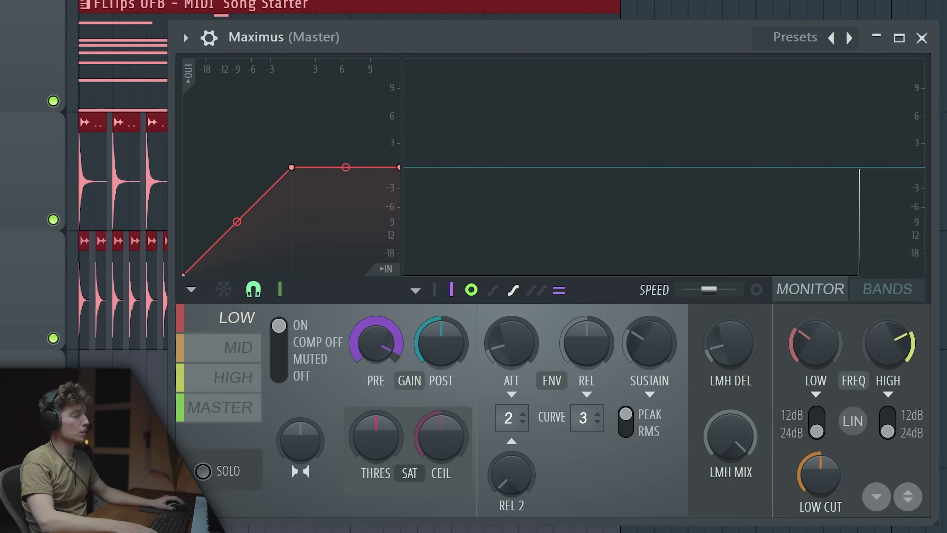
# - In the bands view, raise the Mid band's pre gain to maximum and move the High band's threshold point to 0 dB
pyautogui.click(879, 291)
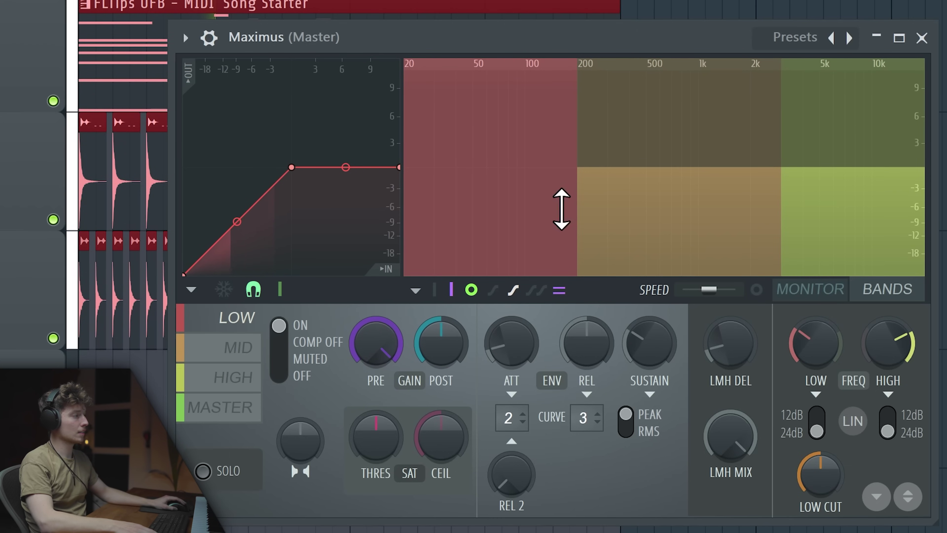
pyautogui.click(246, 349)
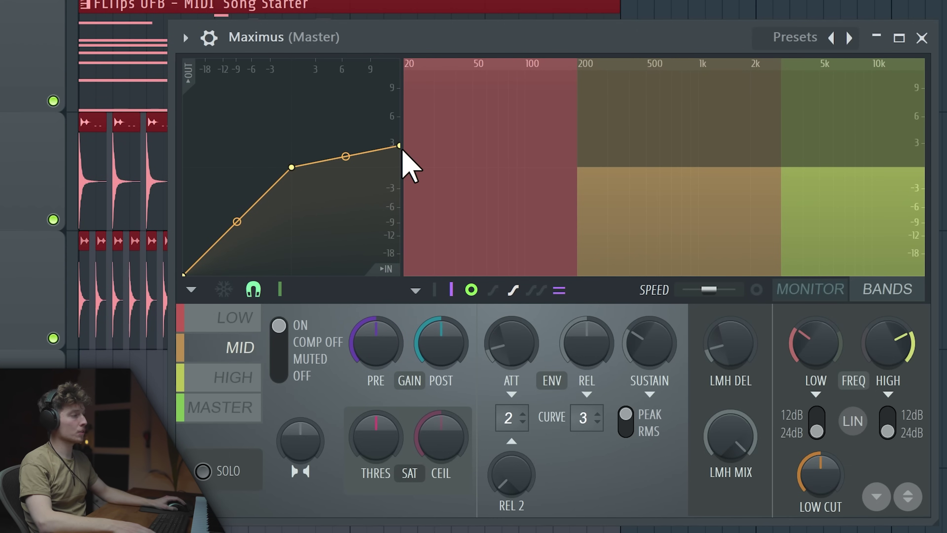
pyautogui.moveTo(375, 342); pyautogui.dragTo(376, 288)
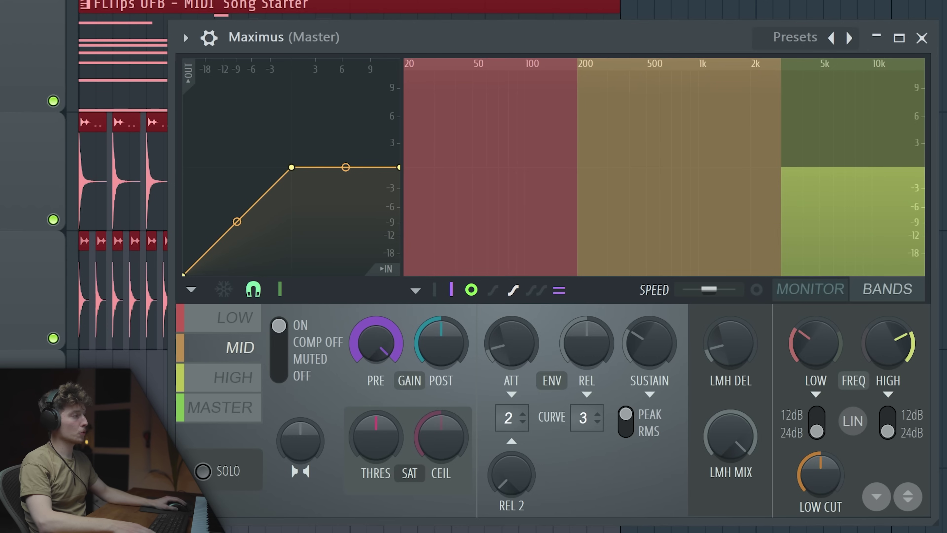
pyautogui.click(199, 384)
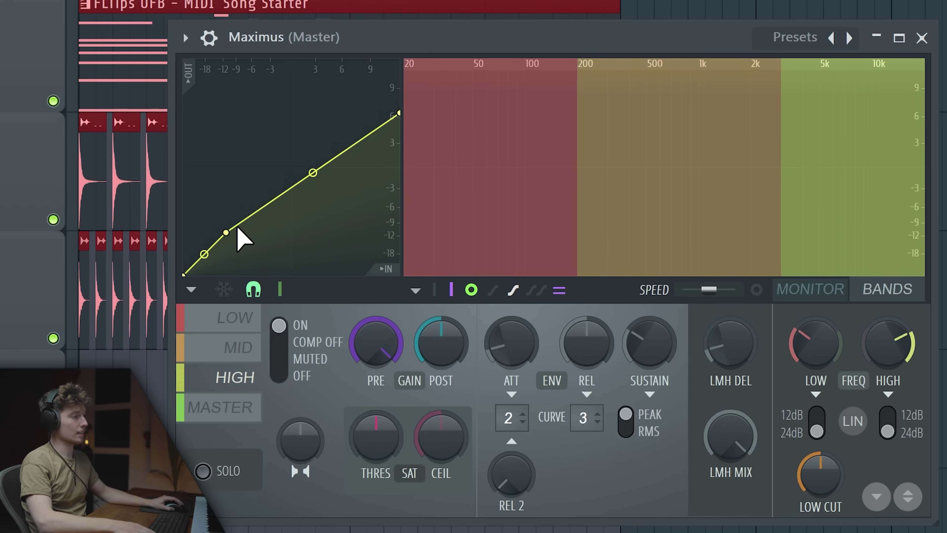
pyautogui.moveTo(226, 233); pyautogui.dragTo(291, 167)
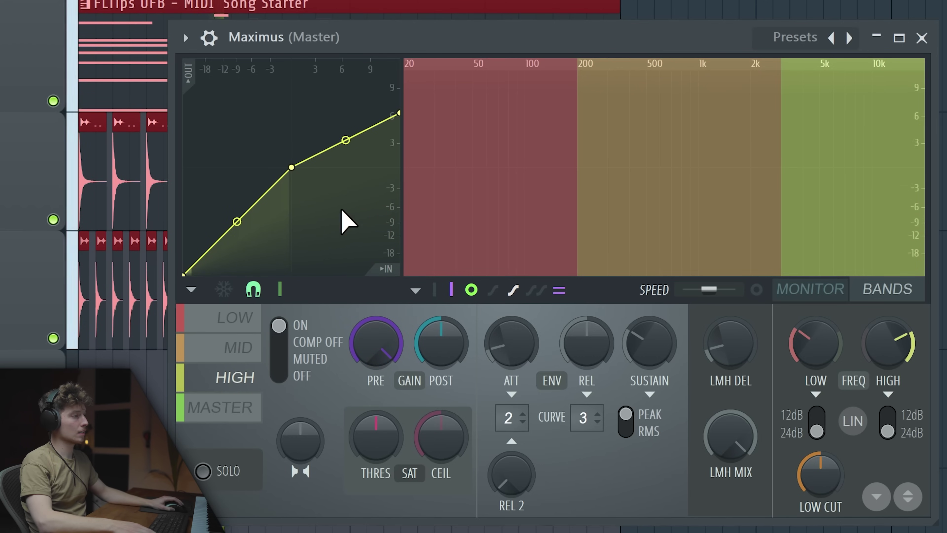
# - Check the Master curve, and lower the High band's threshold point to about -15 dB and its end point to about 4 dB
pyautogui.click(247, 407)
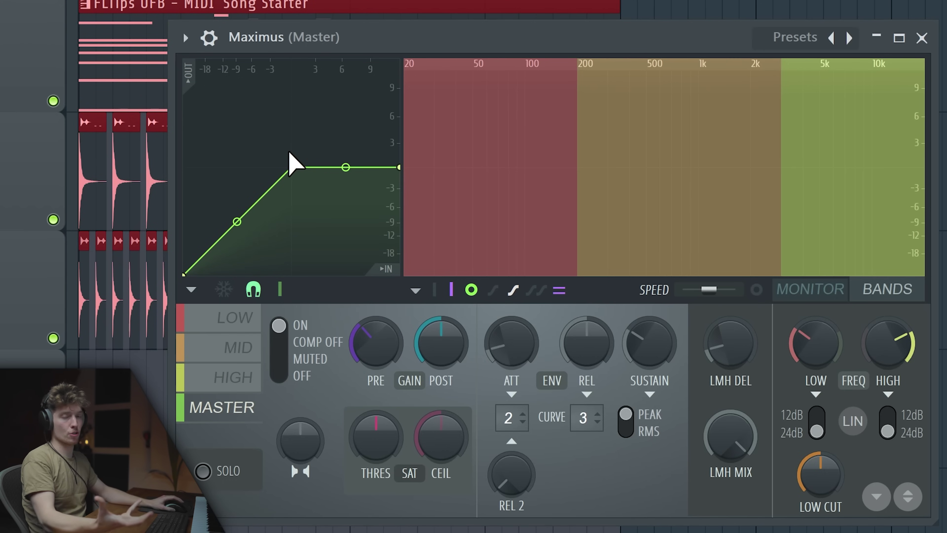
pyautogui.click(238, 368)
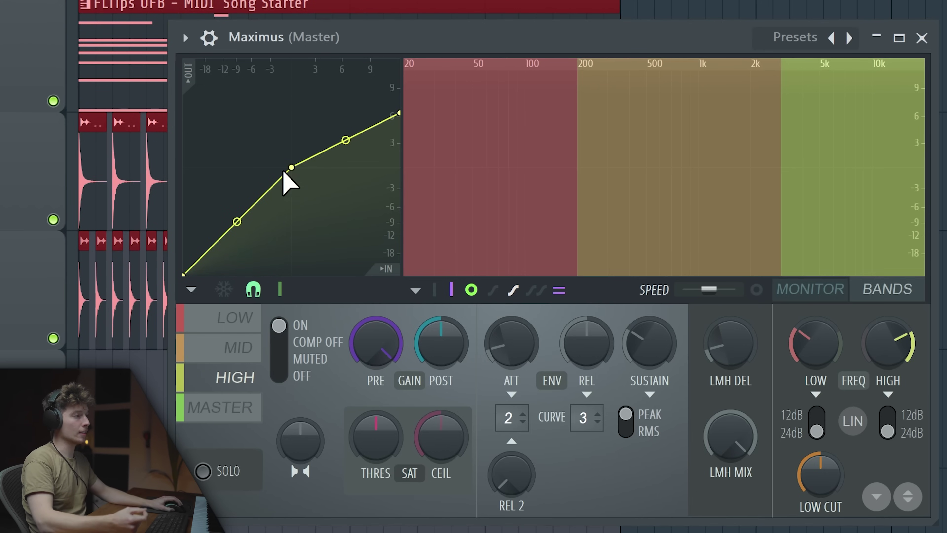
pyautogui.moveTo(247, 211); pyautogui.dragTo(215, 244)
pyautogui.moveTo(399, 116); pyautogui.dragTo(407, 146)
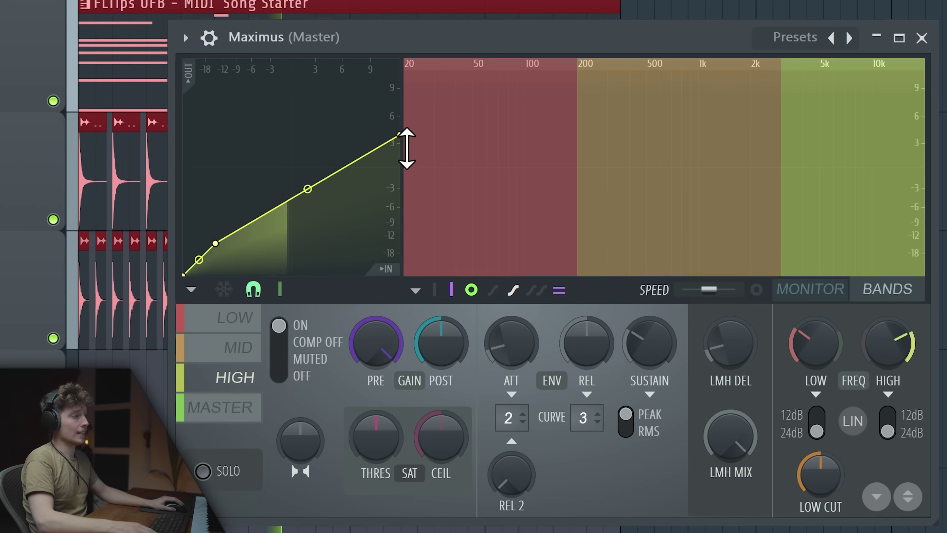
pyautogui.click(231, 336)
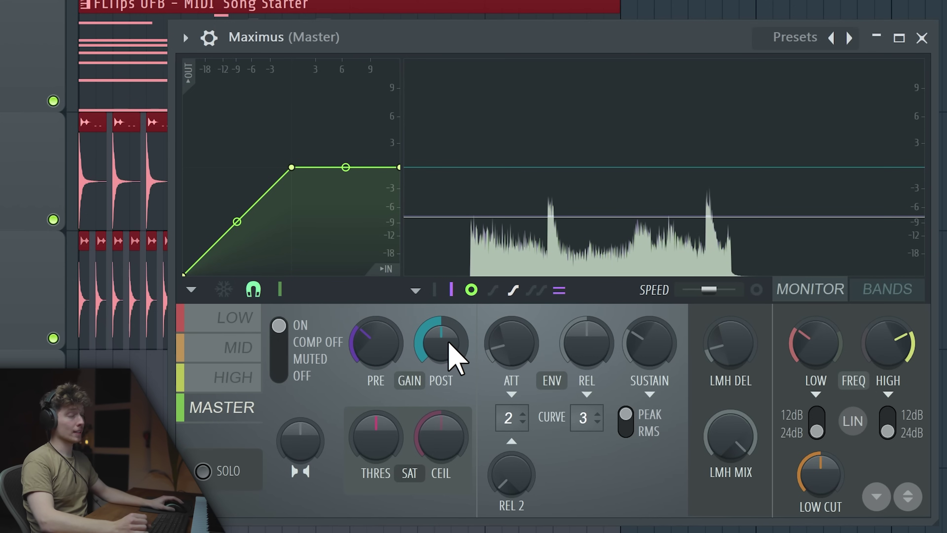
pyautogui.click(253, 321)
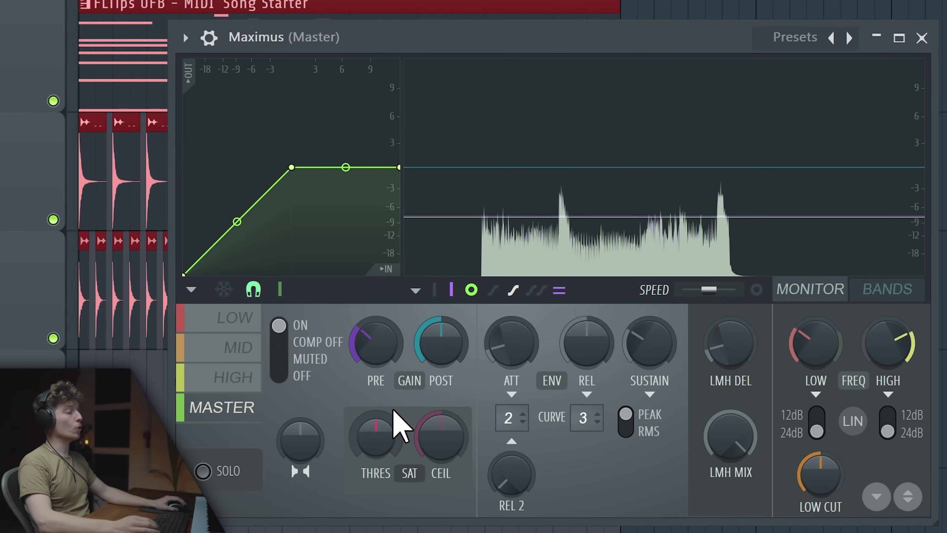
# - Try the Master's soft saturation by setting the ceiling to -1.9 dB and adjusting the threshold and ceiling around playback
pyautogui.moveTo(433, 429); pyautogui.dragTo(432, 433)
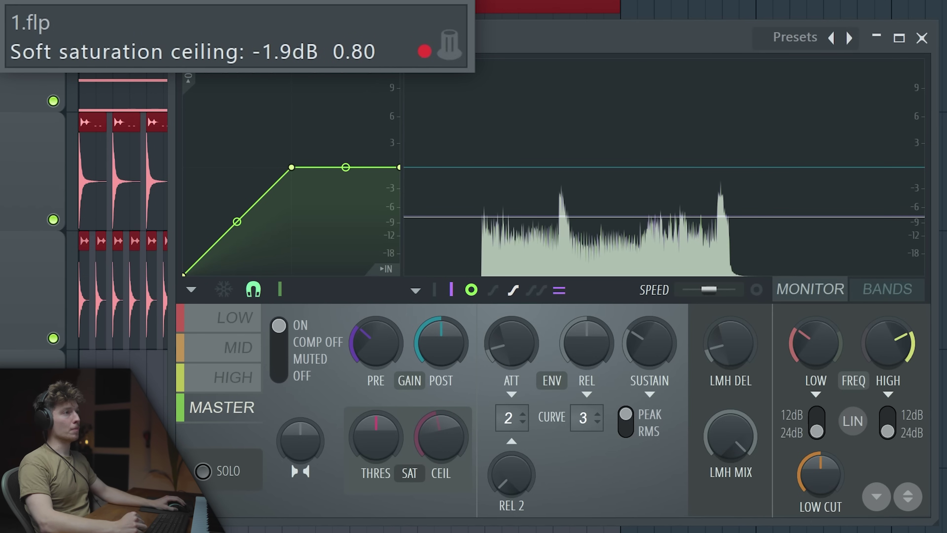
pyautogui.moveTo(375, 436); pyautogui.dragTo(376, 448)
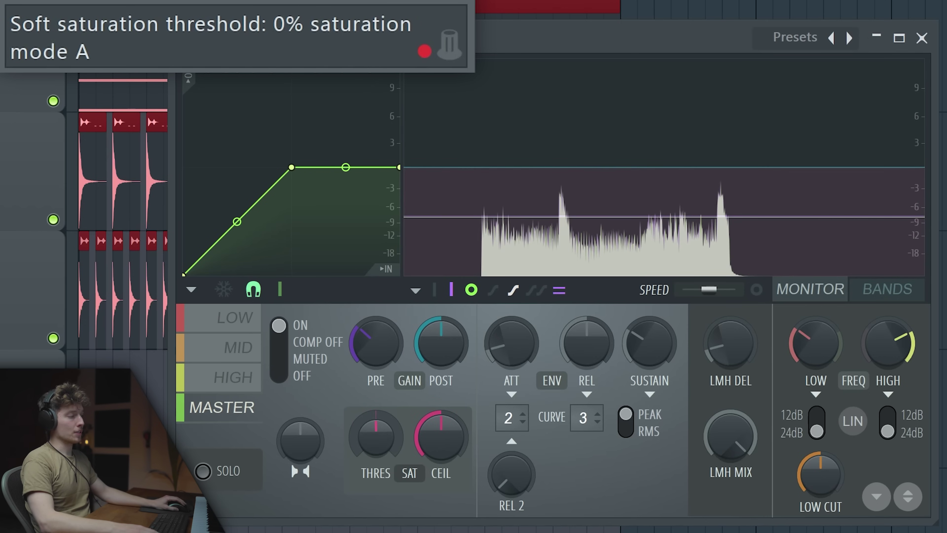
pyautogui.press('space')
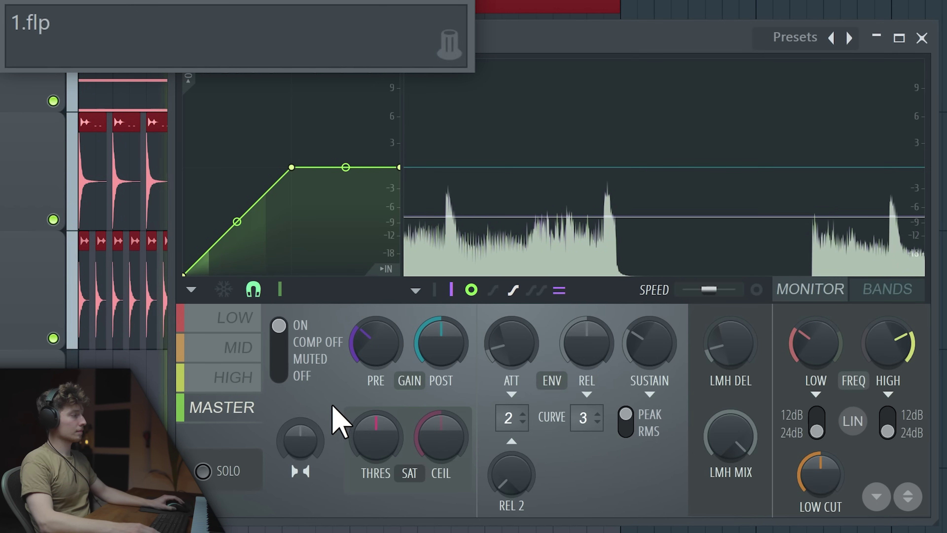
pyautogui.moveTo(391, 444); pyautogui.dragTo(391, 432)
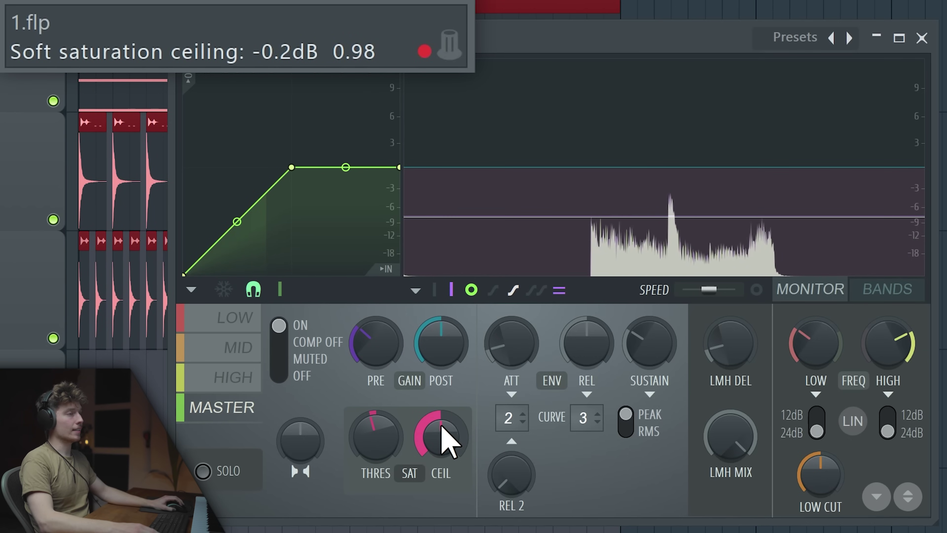
pyautogui.moveTo(440, 431); pyautogui.dragTo(440, 466)
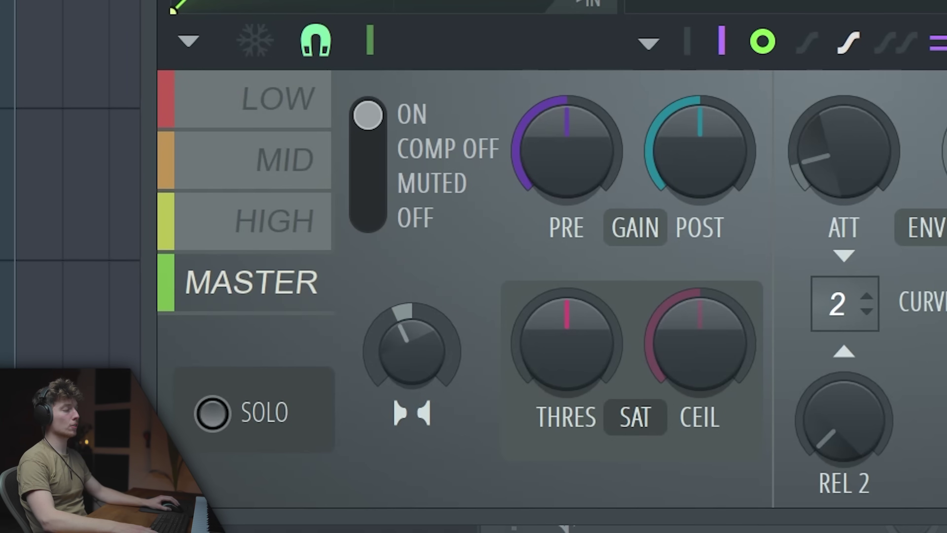
# - Try the Master's stereo separation at one extreme, and review the same control on the High, Mid and Low bands before returning to Master
pyautogui.moveTo(417, 360); pyautogui.dragTo(416, 317)
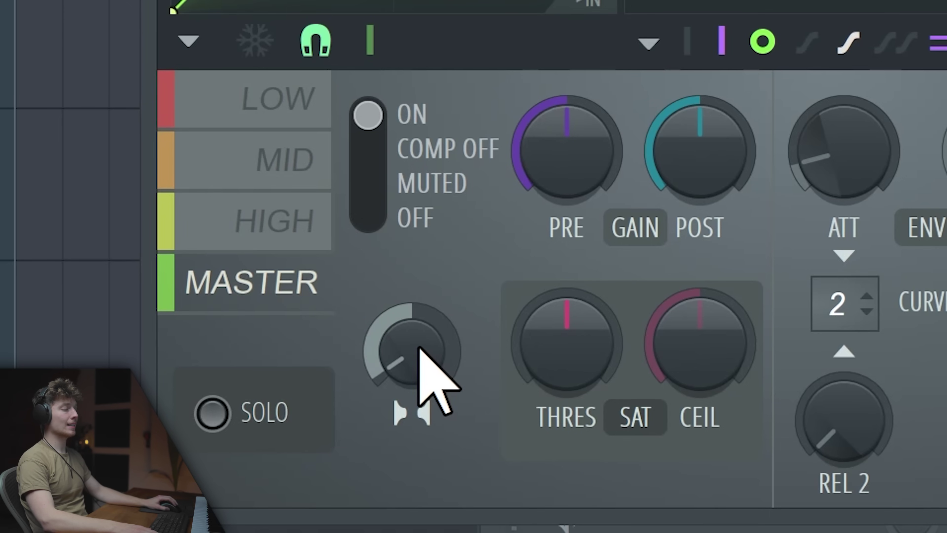
pyautogui.click(296, 213)
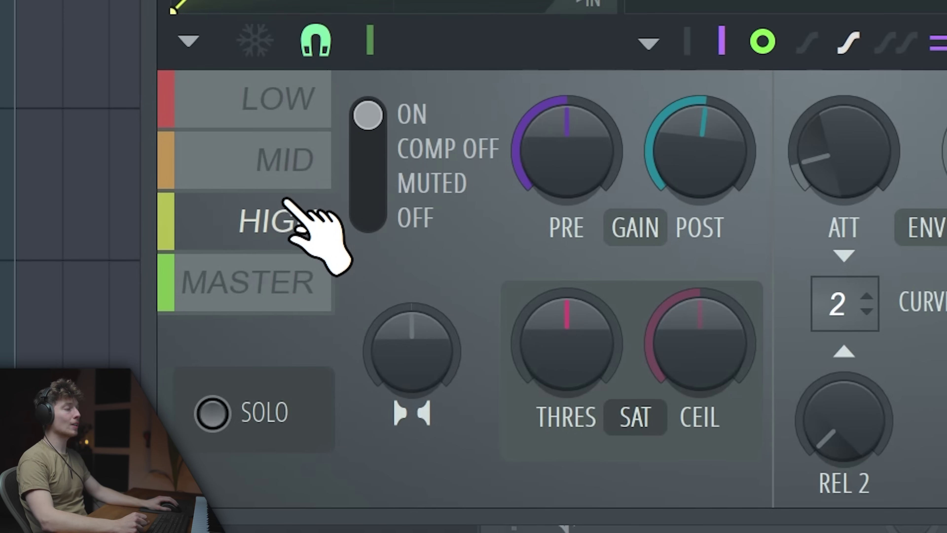
pyautogui.click(289, 161)
pyautogui.click(273, 109)
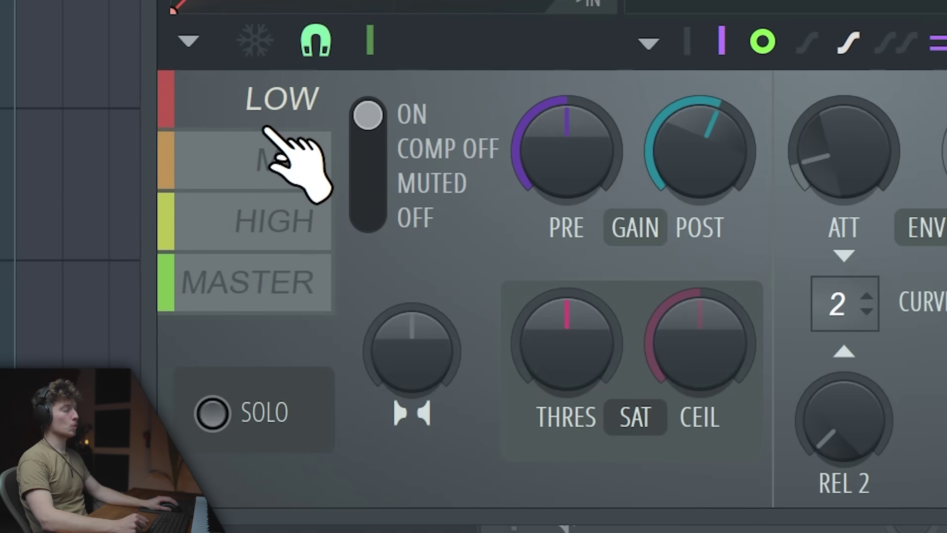
pyautogui.click(280, 164)
pyautogui.click(266, 220)
pyautogui.click(273, 283)
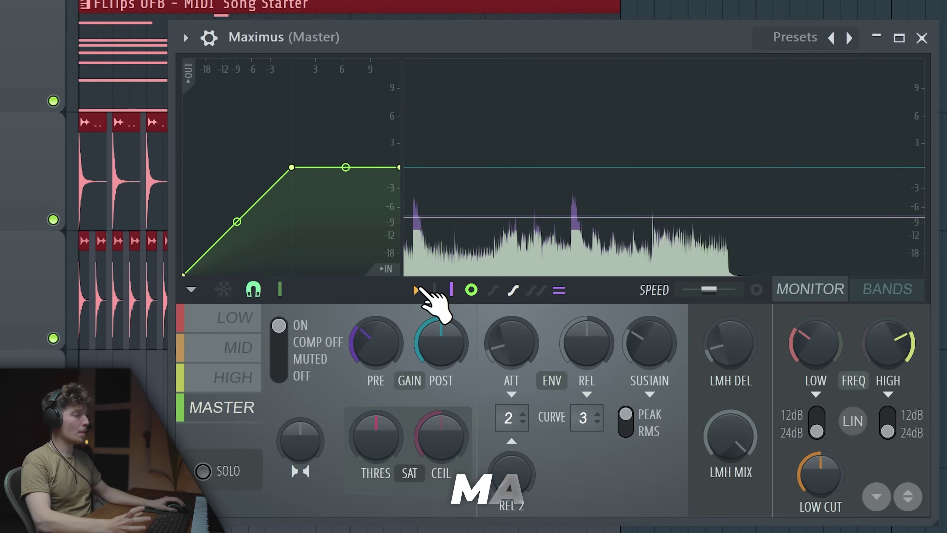
# - Enable Master mid mode in the Maximus options and show the bands' frequency ranges
pyautogui.click(416, 289)
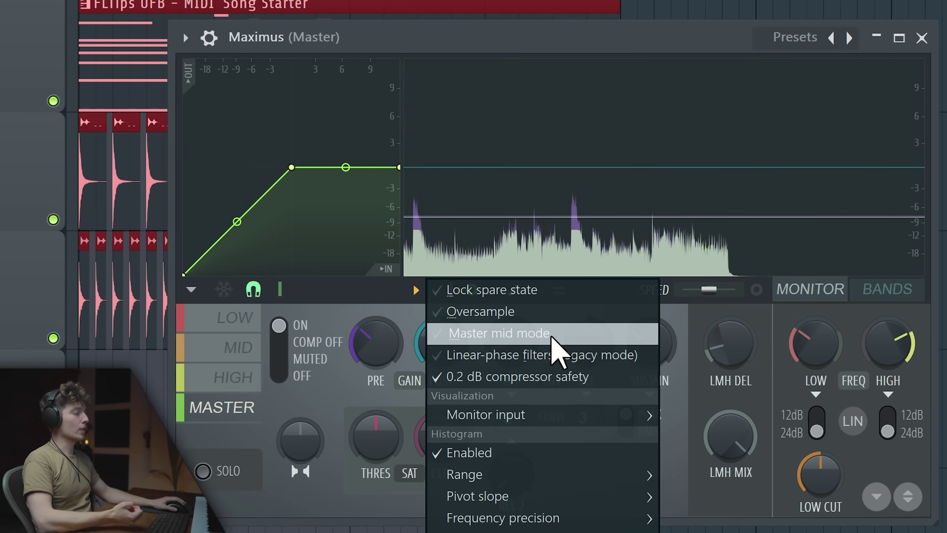
pyautogui.click(556, 345)
pyautogui.click(904, 293)
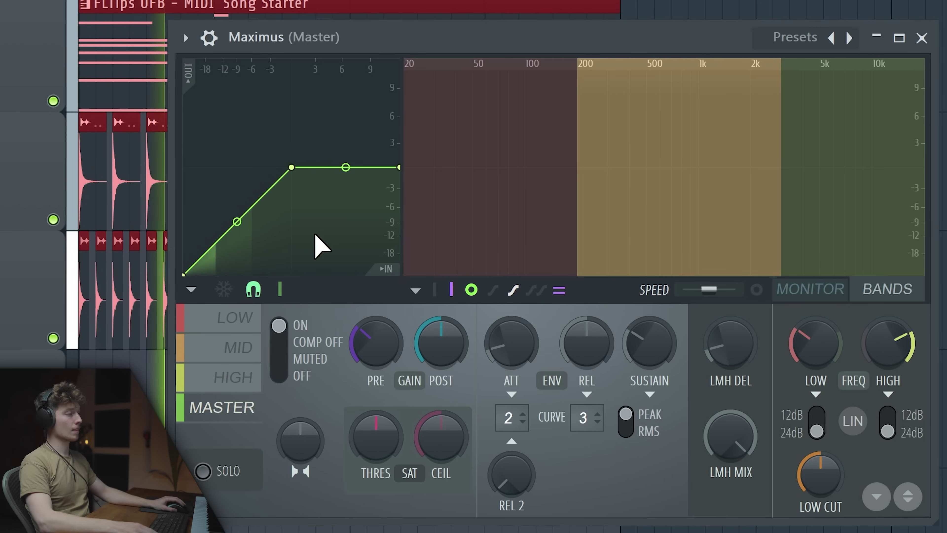
# - Examine the Mid, High, Master and Low settings with Master mid mode enabled
pyautogui.click(244, 350)
pyautogui.click(246, 376)
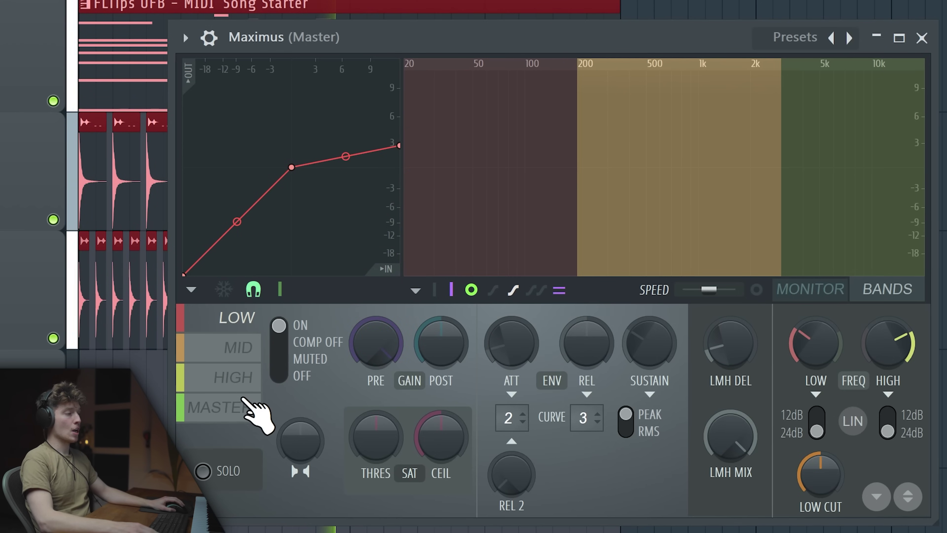
pyautogui.click(243, 406)
pyautogui.click(235, 317)
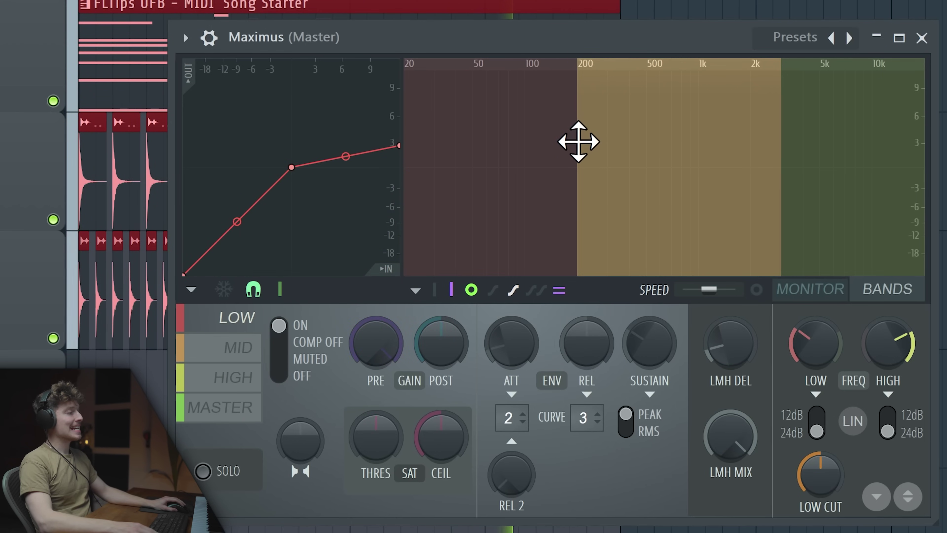
# - Narrow the Mid band to roughly 1–2 kHz, and flatten its compression curve at about -18 dB
pyautogui.moveTo(816, 342); pyautogui.dragTo(816, 296)
pyautogui.moveTo(783, 174)
pyautogui.mouseDown()
pyautogui.moveTo(795, 174)
pyautogui.moveTo(766, 174)
pyautogui.mouseUp()
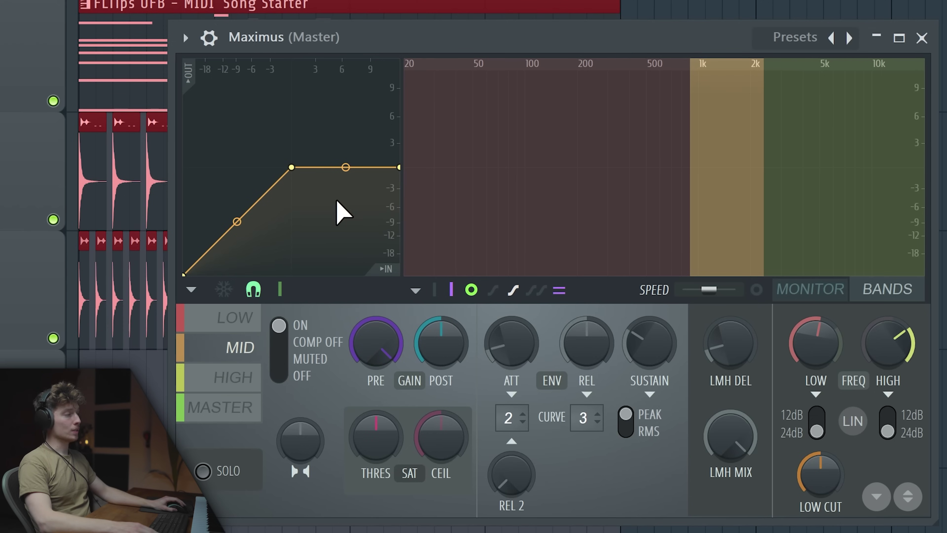
pyautogui.moveTo(293, 168); pyautogui.dragTo(204, 254)
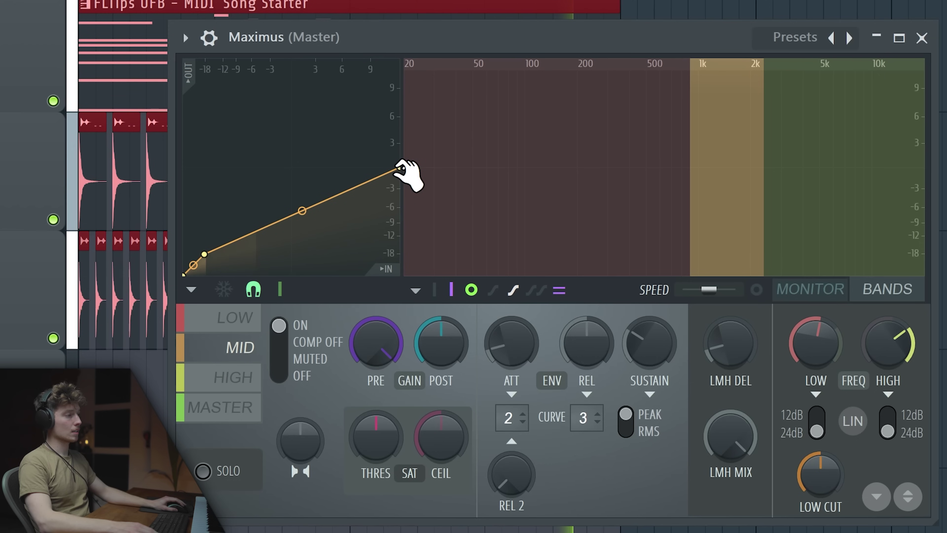
pyautogui.click(810, 290)
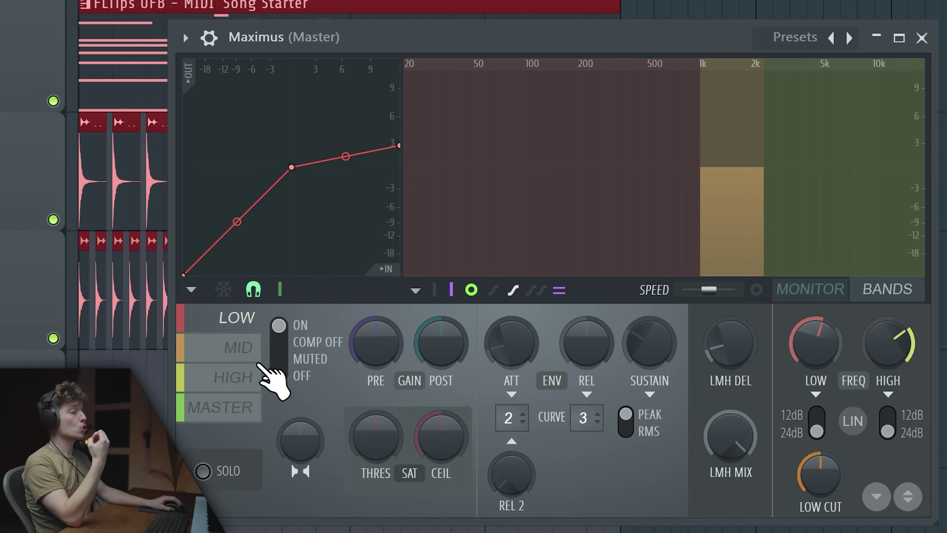
pyautogui.click(240, 346)
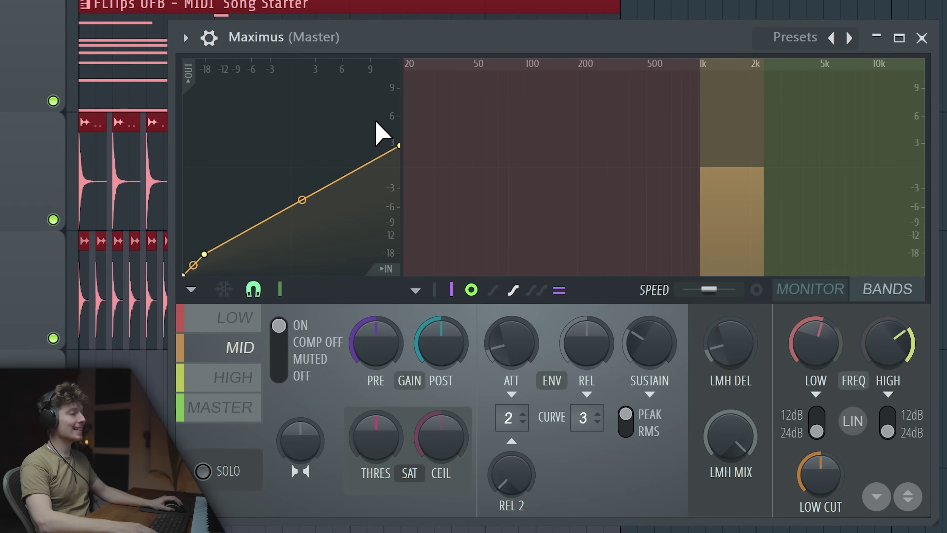
pyautogui.moveTo(398, 145); pyautogui.dragTo(399, 254)
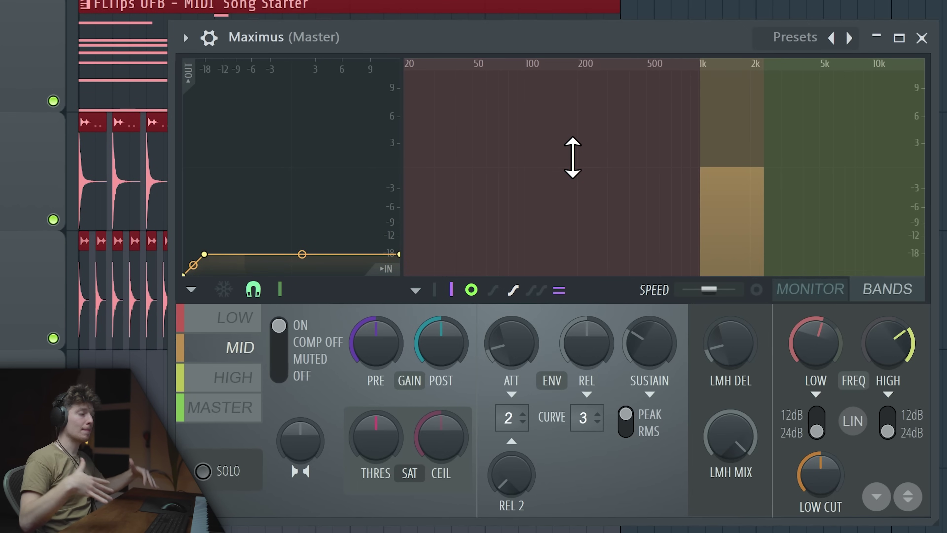
# - Check the Master curve, turn off Master mid mode, and restore the Mid curve's endpoint and knee to about 0 dB
pyautogui.click(240, 397)
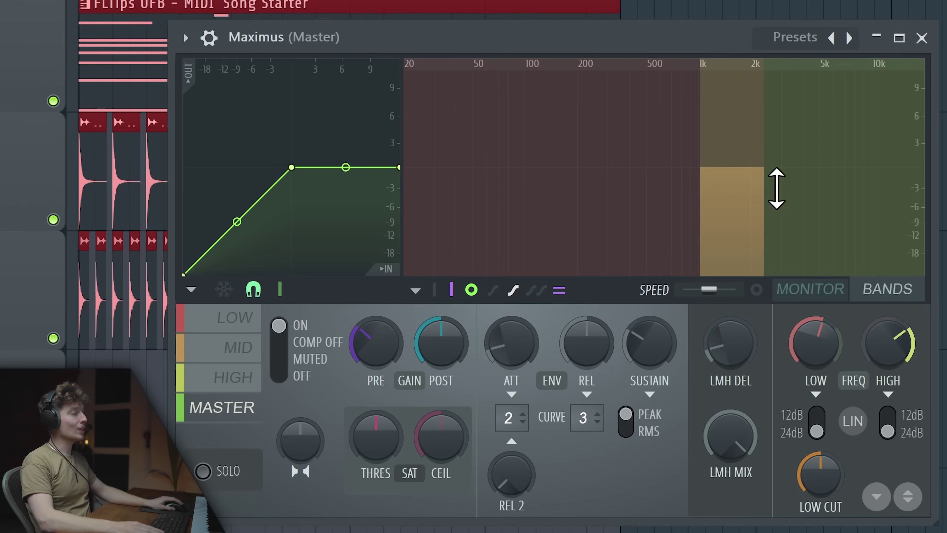
pyautogui.click(224, 349)
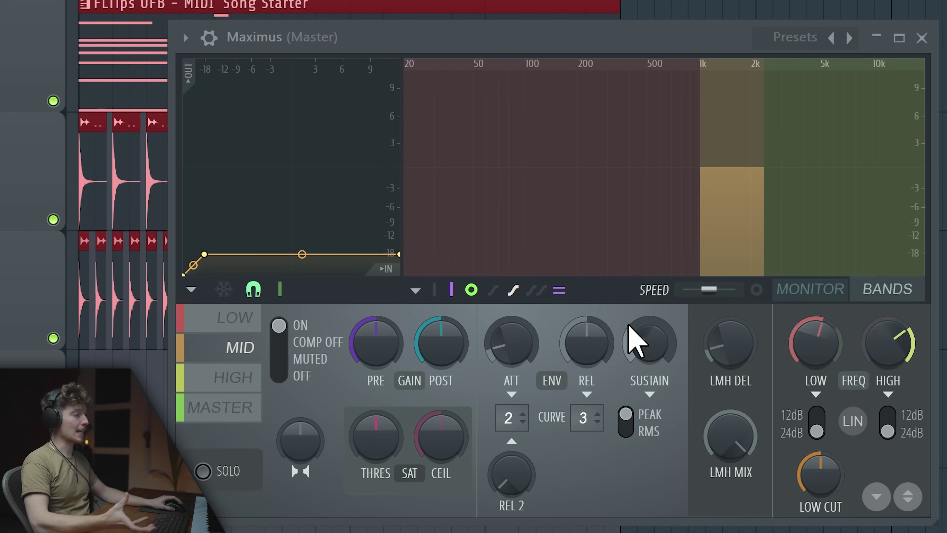
pyautogui.click(415, 290)
pyautogui.click(455, 332)
pyautogui.moveTo(398, 253); pyautogui.dragTo(399, 167)
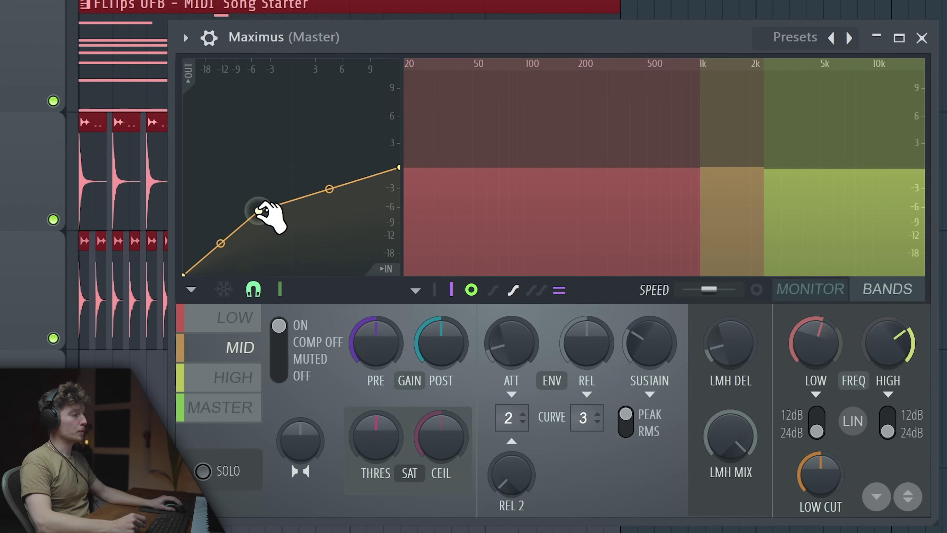
pyautogui.moveTo(265, 212); pyautogui.dragTo(302, 169)
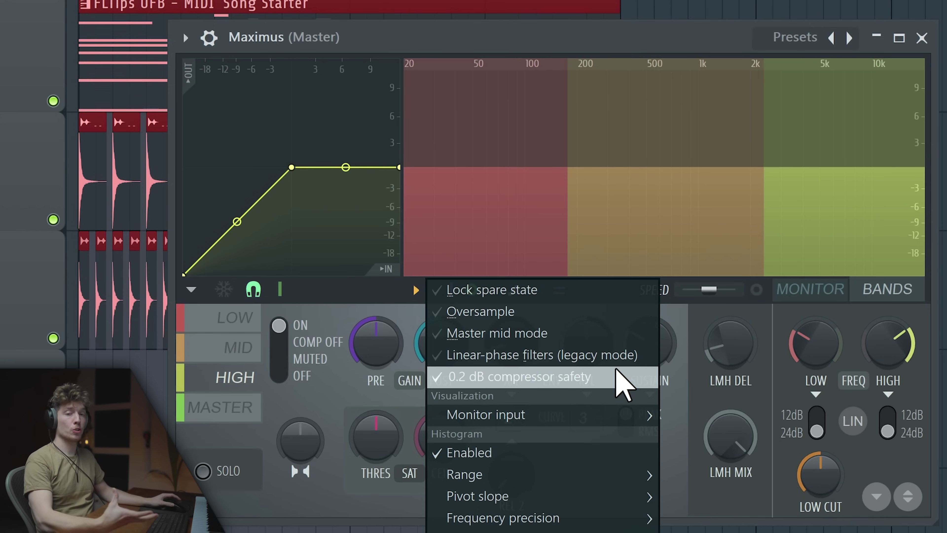
# - Turn off the 0.2 dB compressor safety option, inspect the High band's live signal, and re-enable the option
pyautogui.click(617, 377)
pyautogui.click(809, 290)
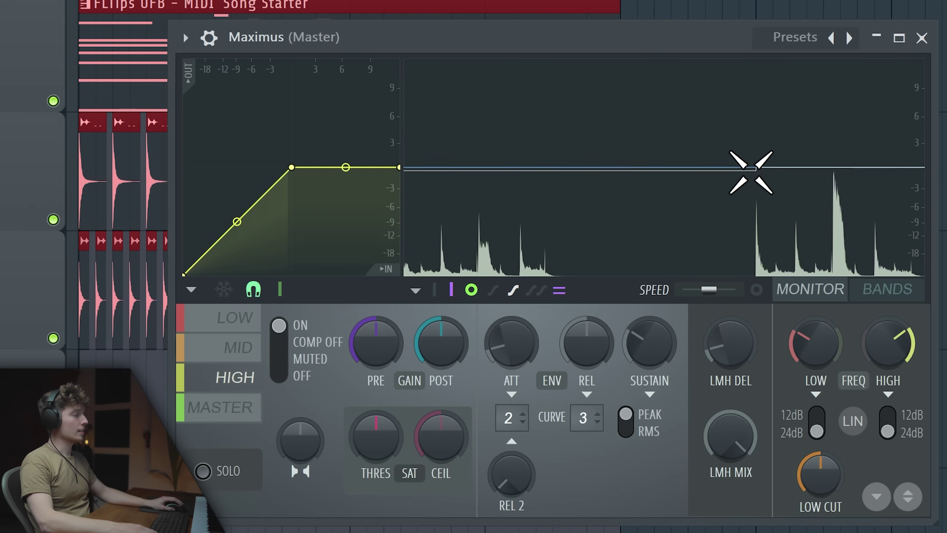
pyautogui.click(415, 290)
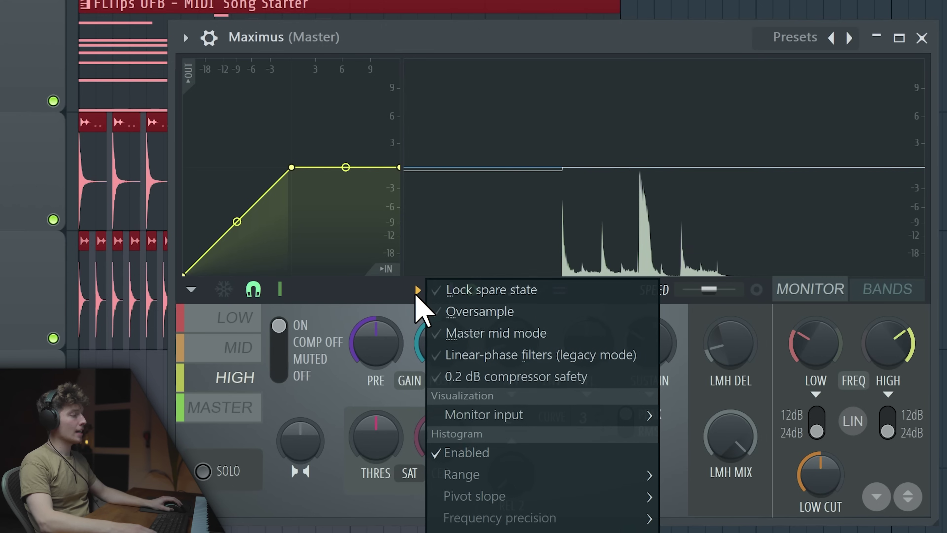
pyautogui.click(481, 378)
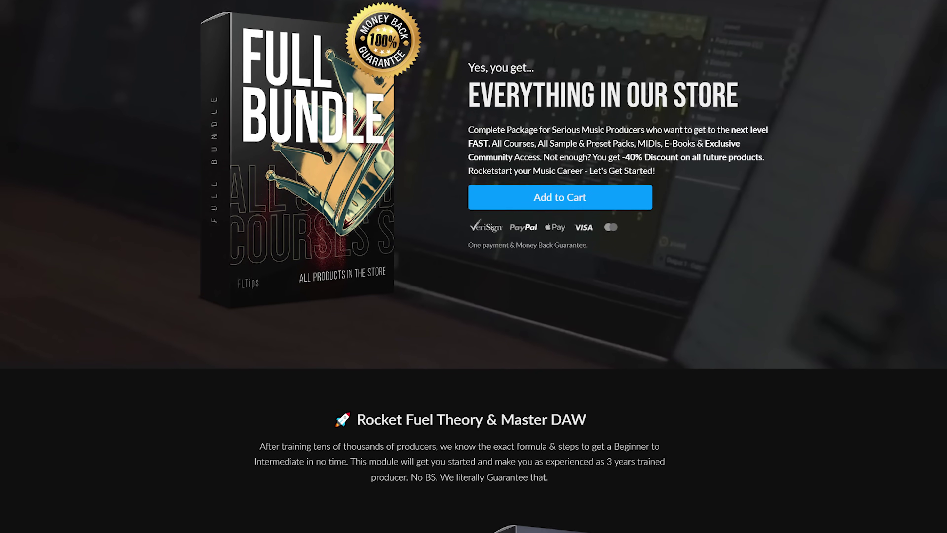
pyautogui.scroll(-8, 473, 266)
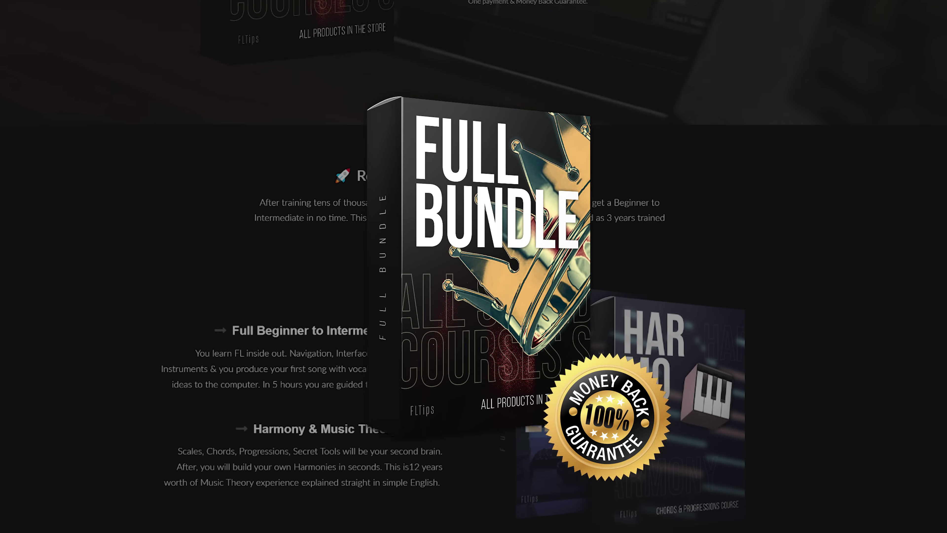
pyautogui.scroll(-9, 473, 266)
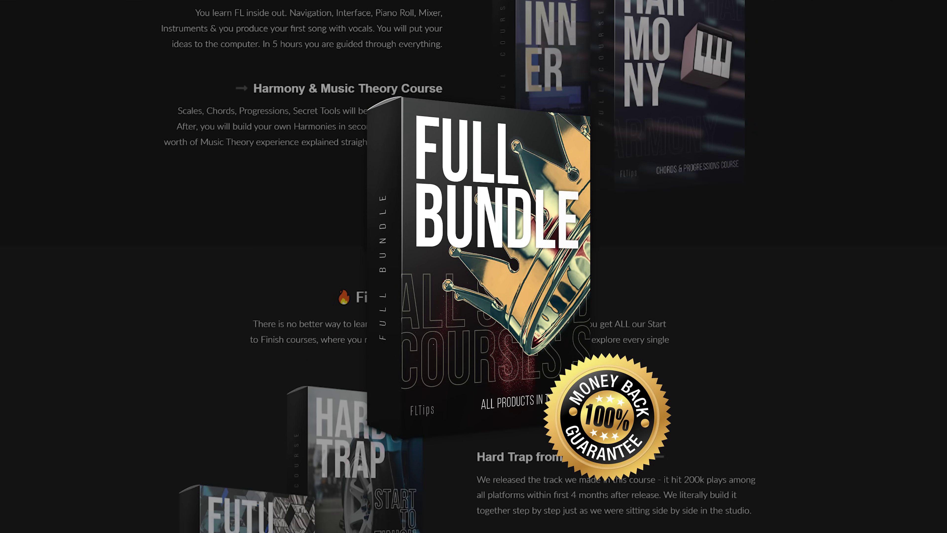
pyautogui.scroll(-10, 474, 266)
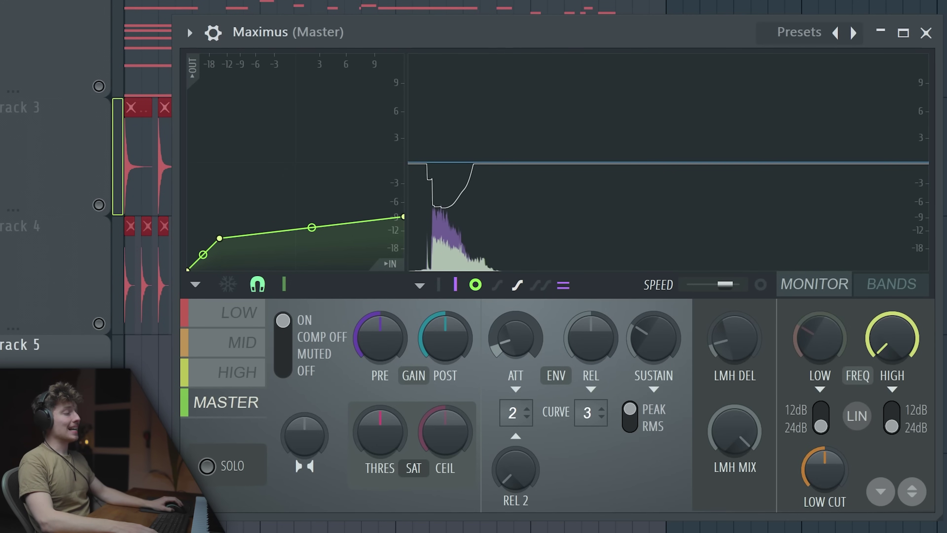
# - Try longer attack times on the Master and compare how quickly compression sets in
pyautogui.rightClick(506, 349)
pyautogui.click(532, 359)
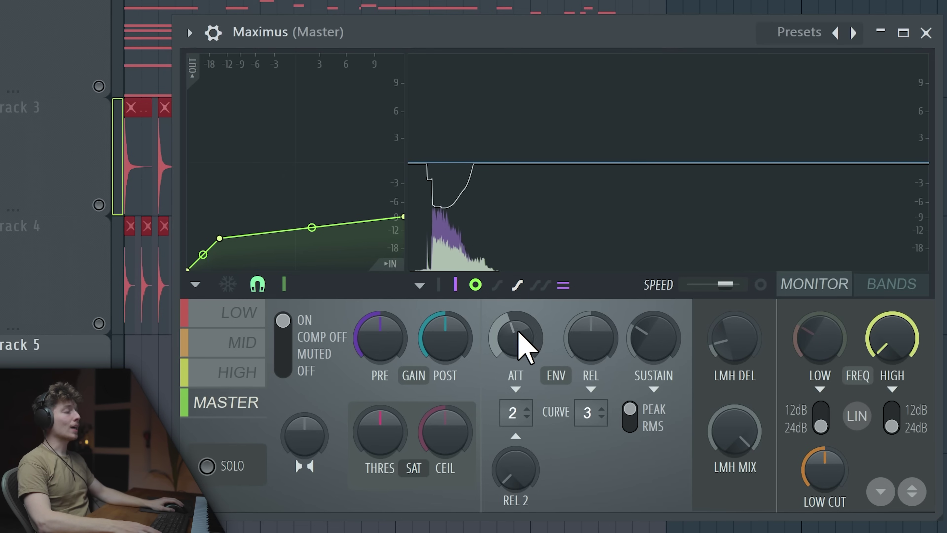
pyautogui.moveTo(518, 331); pyautogui.dragTo(513, 345)
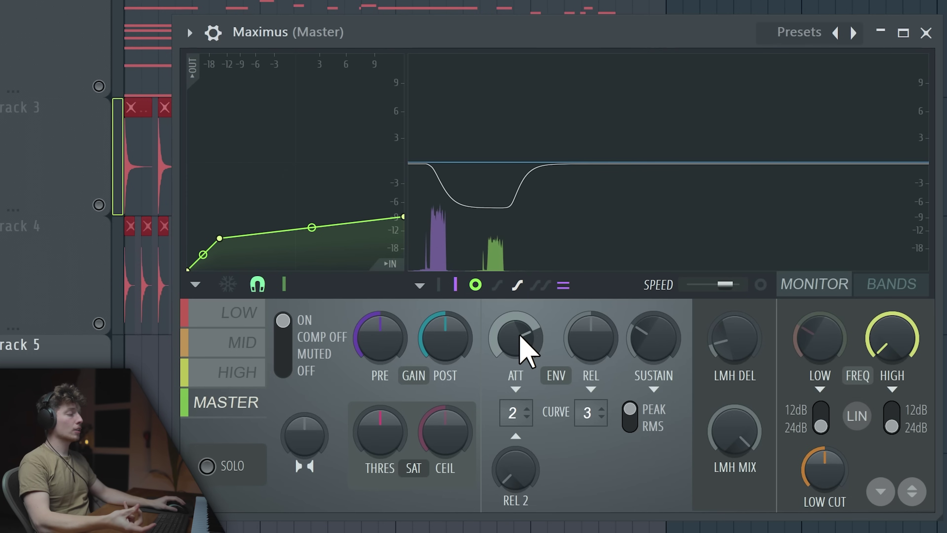
# - Compare longer and shorter attack times on the High band during playback, freezing the signal display for inspection
pyautogui.click(240, 372)
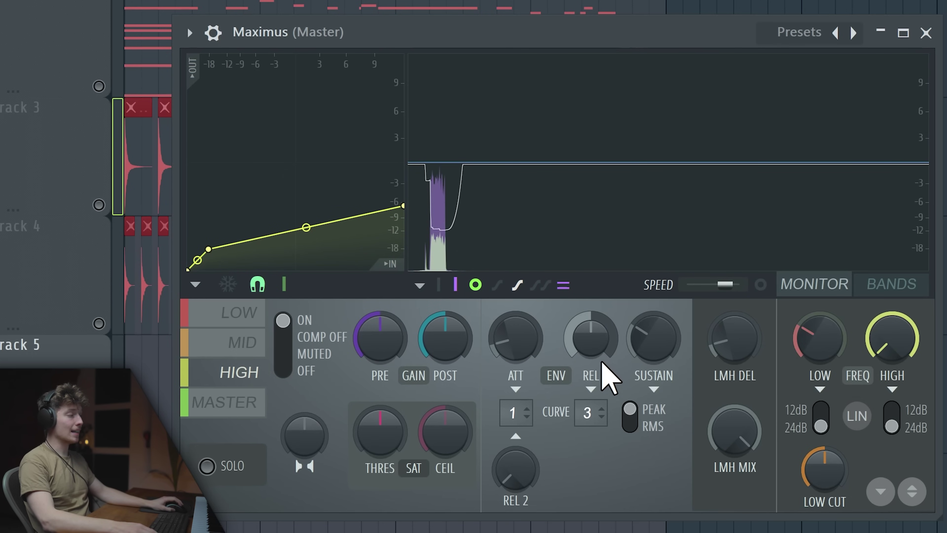
pyautogui.press('space')
pyautogui.moveTo(516, 338); pyautogui.dragTo(516, 293)
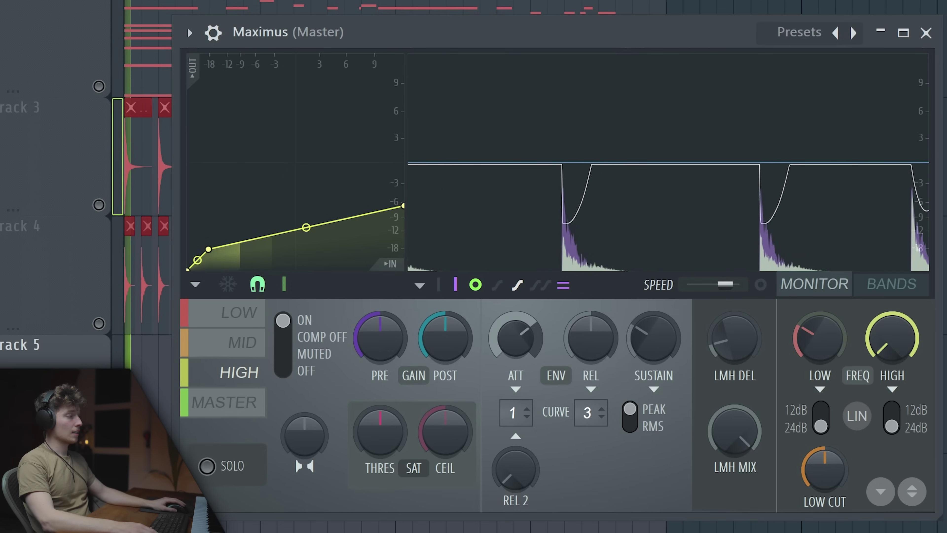
pyautogui.click(848, 193)
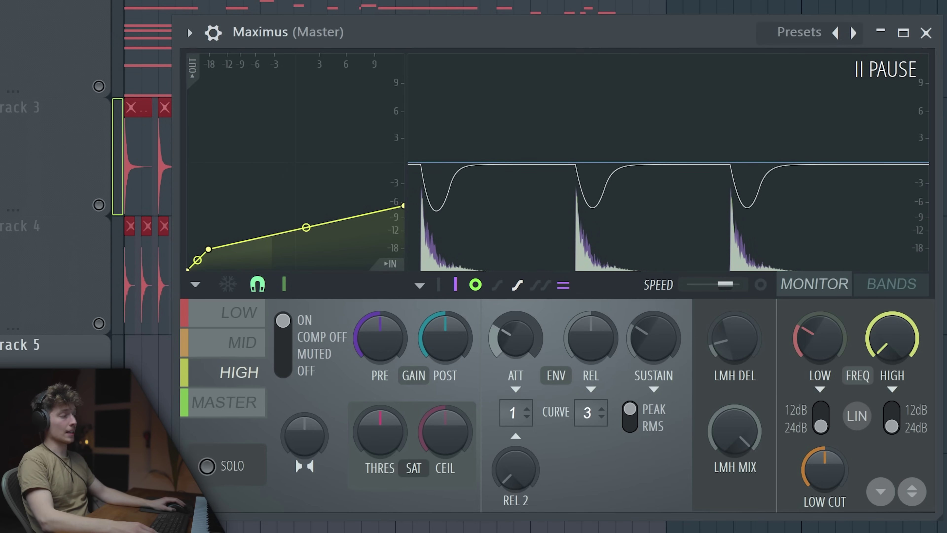
pyautogui.moveTo(515, 336); pyautogui.dragTo(515, 351)
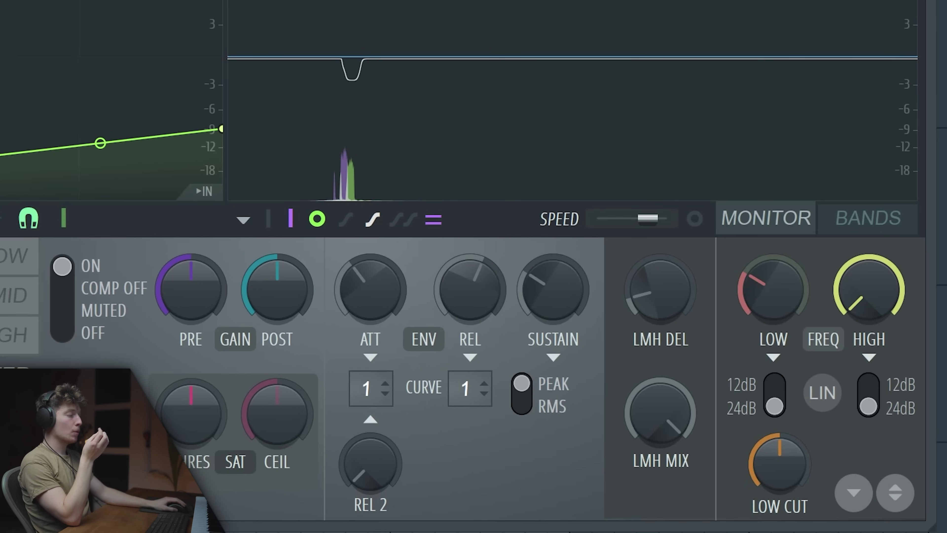
# - Set the Master's attack curve to 2 and release curve to 3, and adjust both release times
pyautogui.rightClick(467, 390)
pyautogui.click(497, 321)
pyautogui.rightClick(369, 391)
pyautogui.click(413, 323)
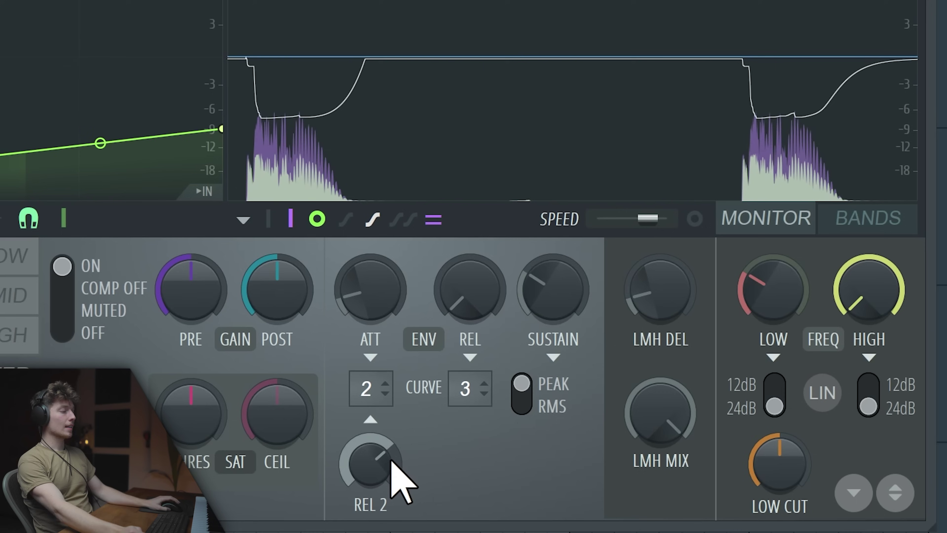
pyautogui.moveTo(373, 464); pyautogui.dragTo(373, 469)
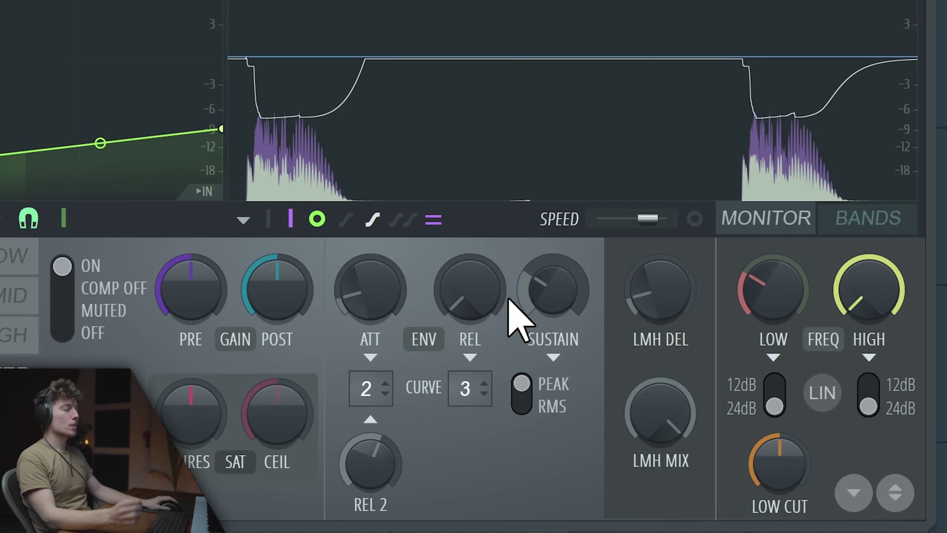
pyautogui.moveTo(485, 286)
pyautogui.mouseDown()
pyautogui.moveTo(484, 232)
pyautogui.moveTo(481, 287)
pyautogui.mouseUp()
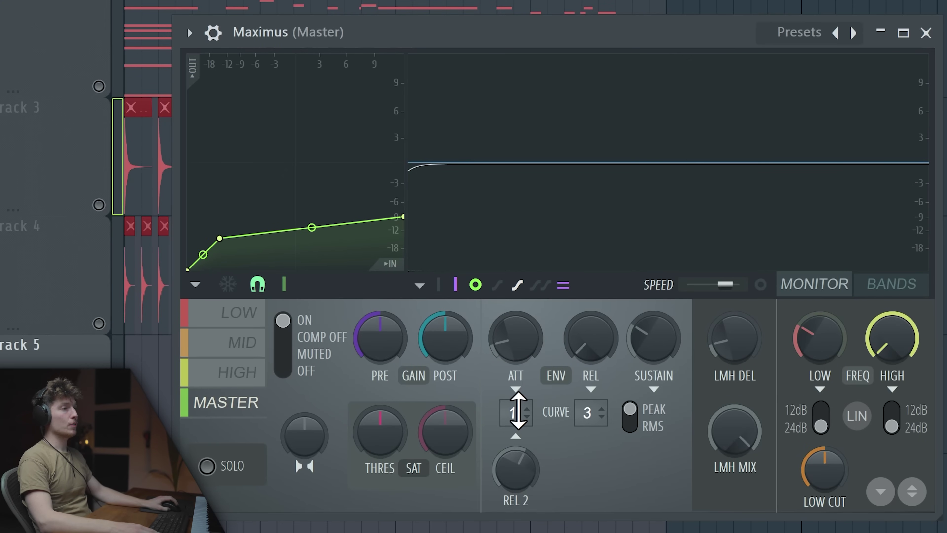
# - Compare release curve settings on the Master during playback, freezing the signal display for inspection
pyautogui.press('space')
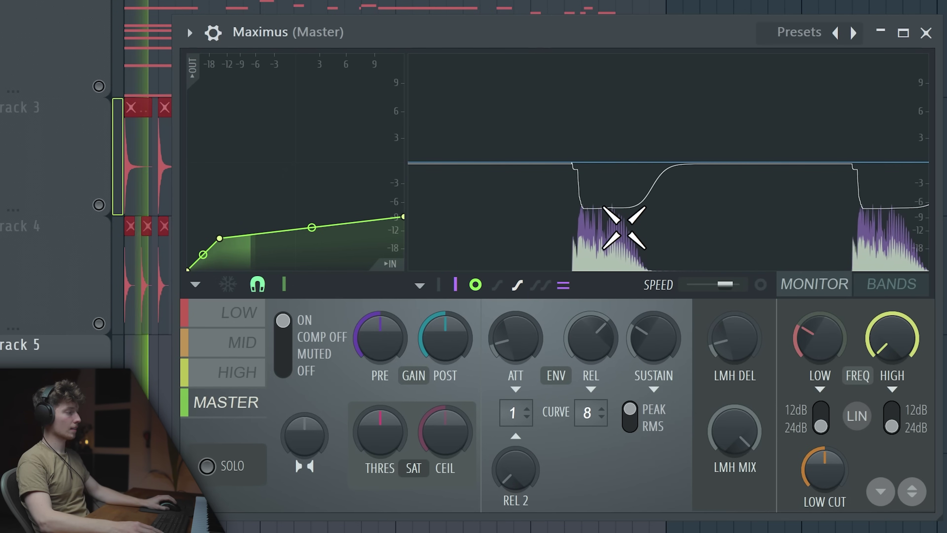
pyautogui.click(593, 208)
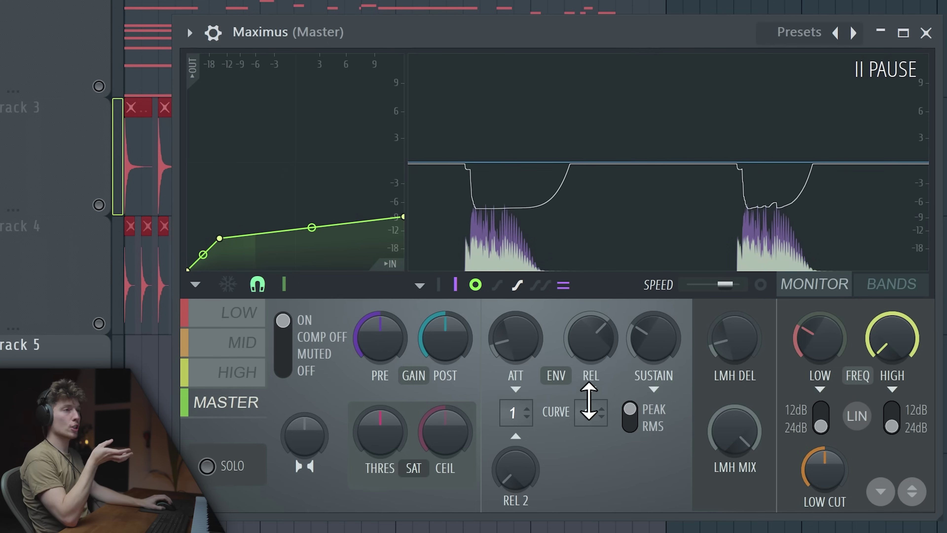
pyautogui.scroll(1, 582, 414)
# - Raise the Master curve's endpoint to about -3 dB and reduce its sustain
pyautogui.moveTo(403, 217); pyautogui.dragTo(415, 176)
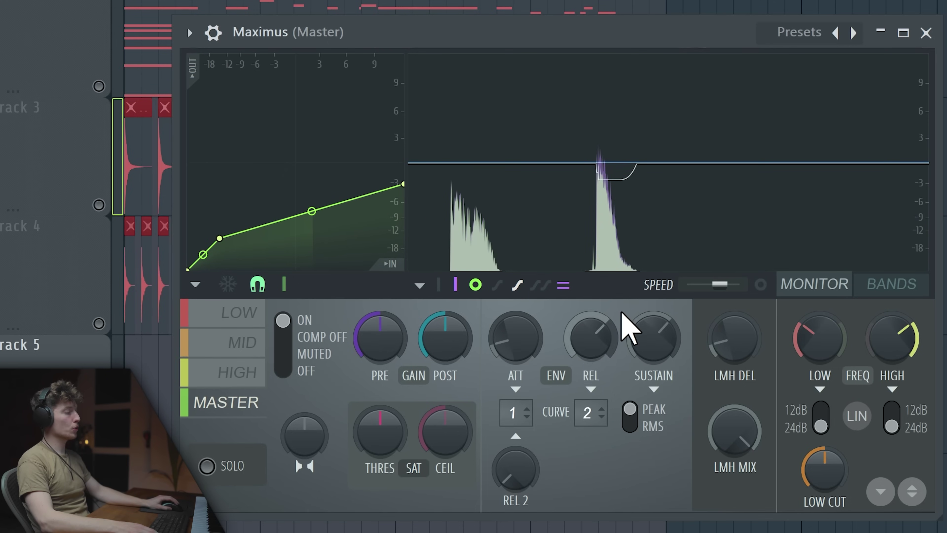
pyautogui.moveTo(650, 340); pyautogui.dragTo(654, 367)
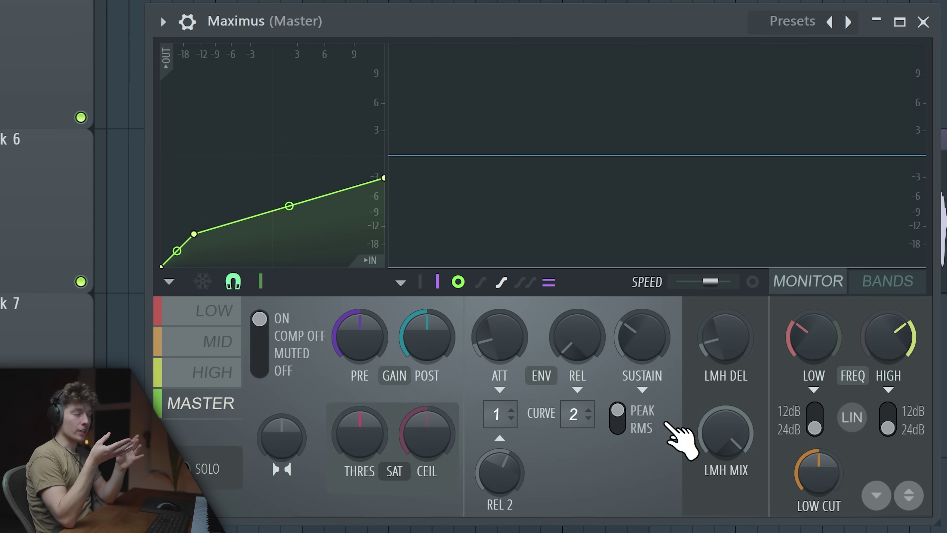
# - Switch the Master's level detection from peak to RMS and play the audio clip through it
pyautogui.click(620, 421)
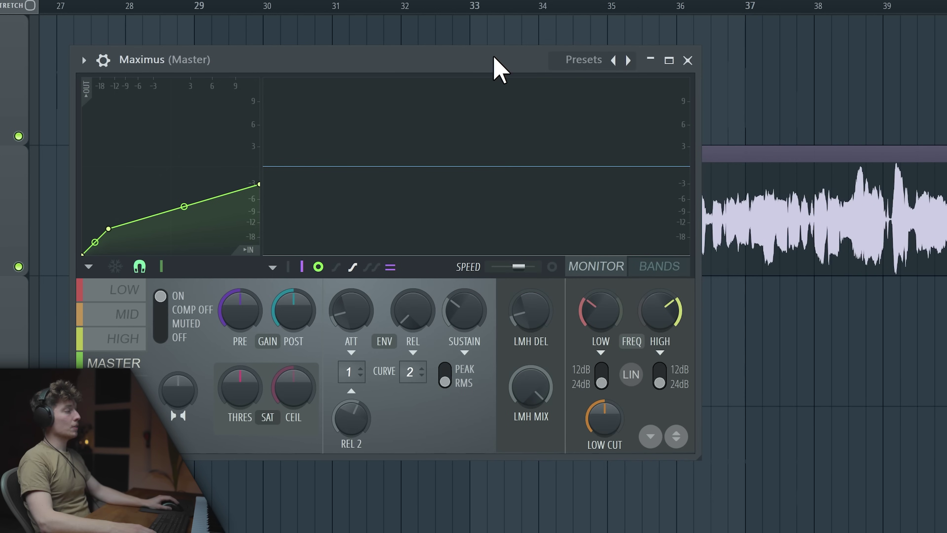
pyautogui.moveTo(488, 58); pyautogui.dragTo(458, 73)
pyautogui.press('space')
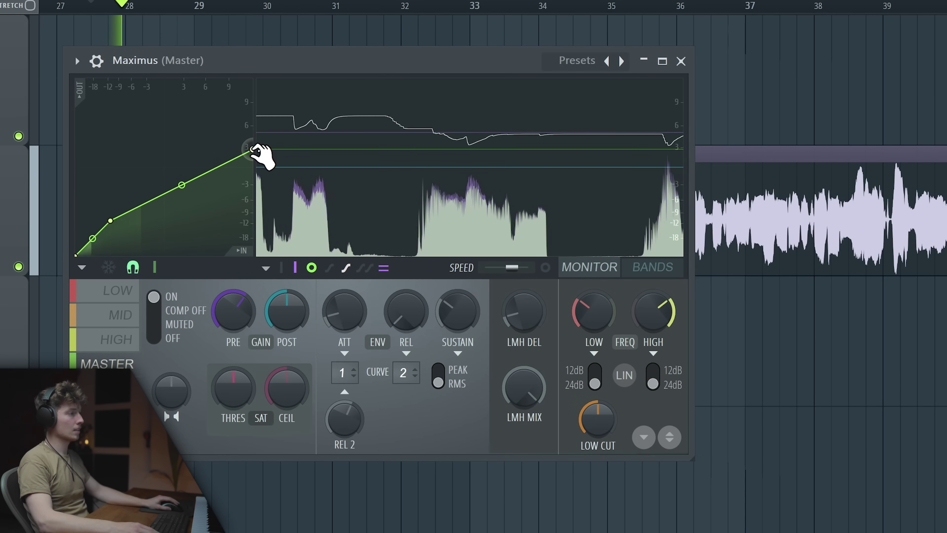
# - Raise the Master curve's endpoint to 0 dB and lower its knee to about -15 dB while auditioning the clip
pyautogui.moveTo(254, 149); pyautogui.dragTo(254, 167)
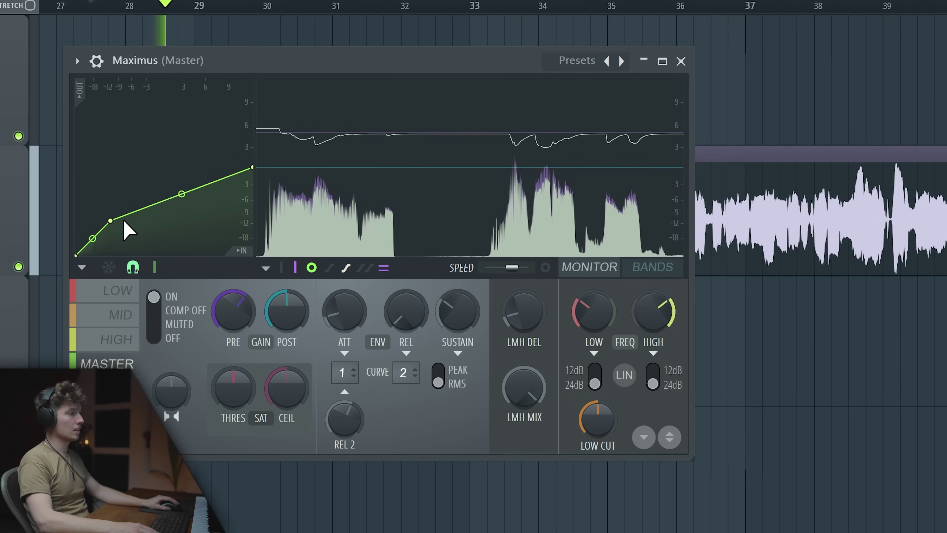
pyautogui.moveTo(111, 220); pyautogui.dragTo(102, 229)
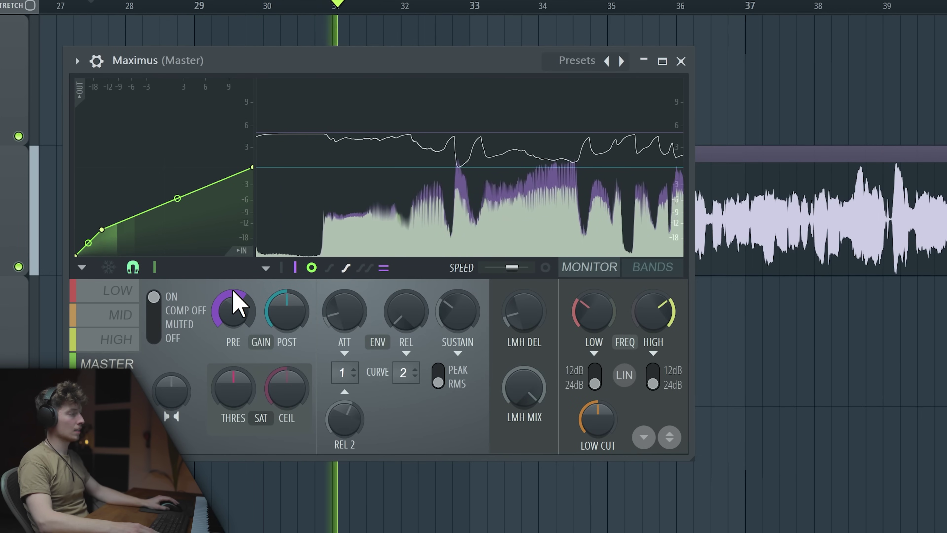
pyautogui.press('space')
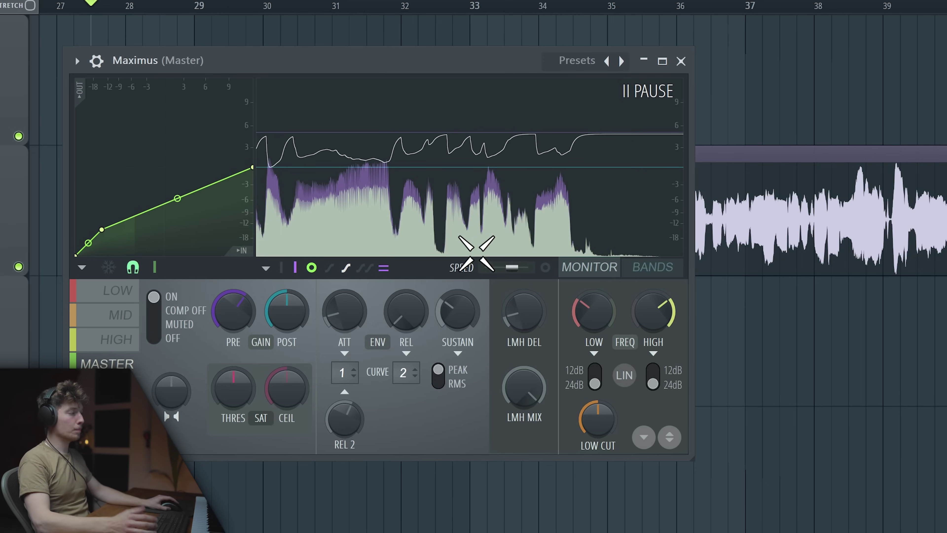
pyautogui.press('space')
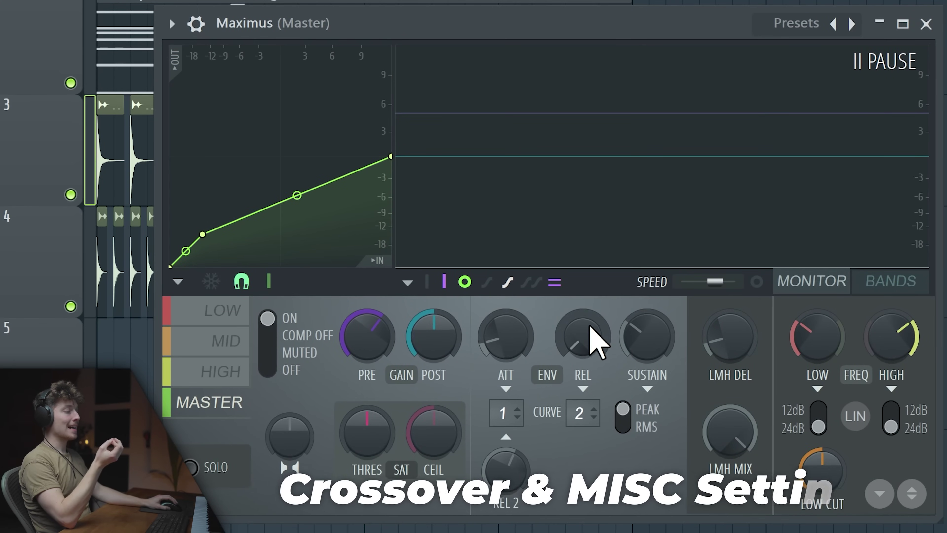
# - Try a longer attack on the Master and bring it back to a short setting
pyautogui.moveTo(506, 336); pyautogui.dragTo(506, 289)
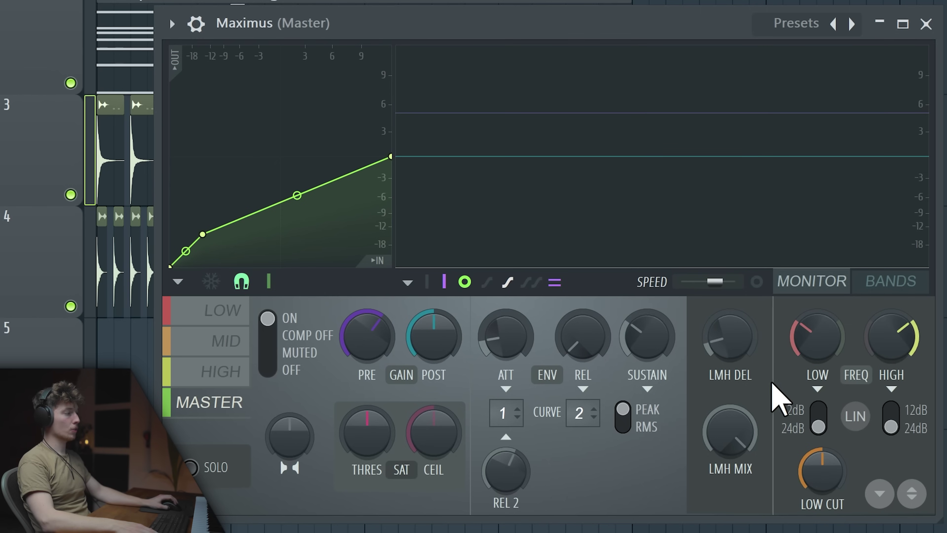
pyautogui.moveTo(510, 340); pyautogui.dragTo(511, 345)
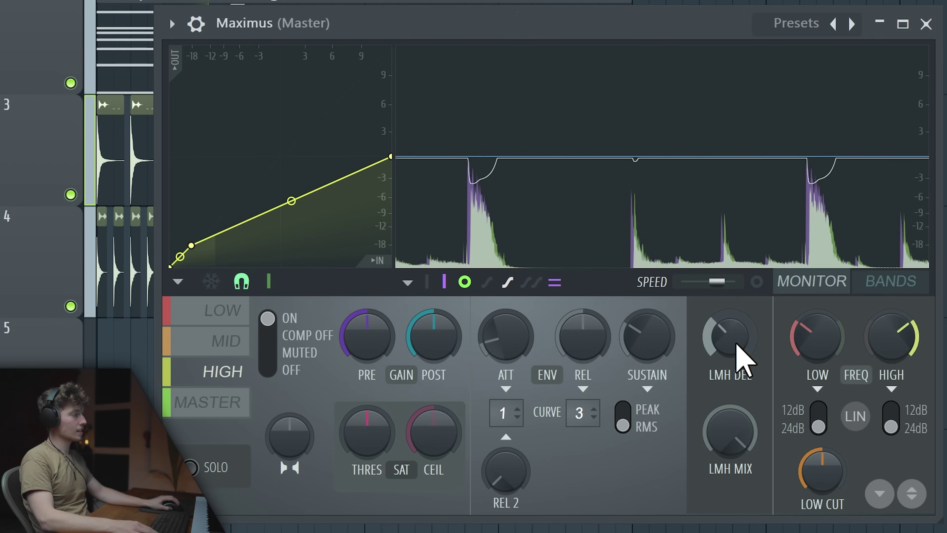
# - Try a longer LMH delay and bring it back to a short setting
pyautogui.moveTo(739, 353); pyautogui.dragTo(734, 344)
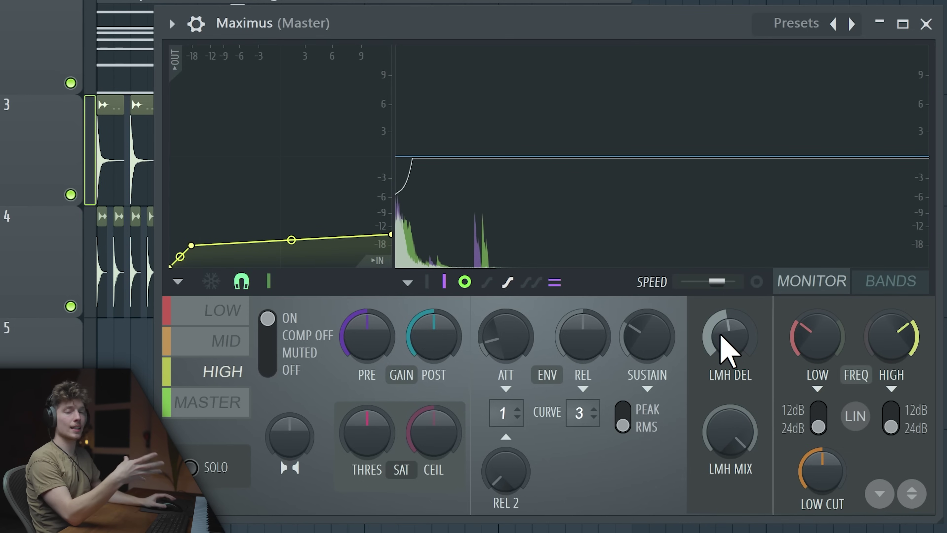
pyautogui.moveTo(732, 339); pyautogui.dragTo(731, 347)
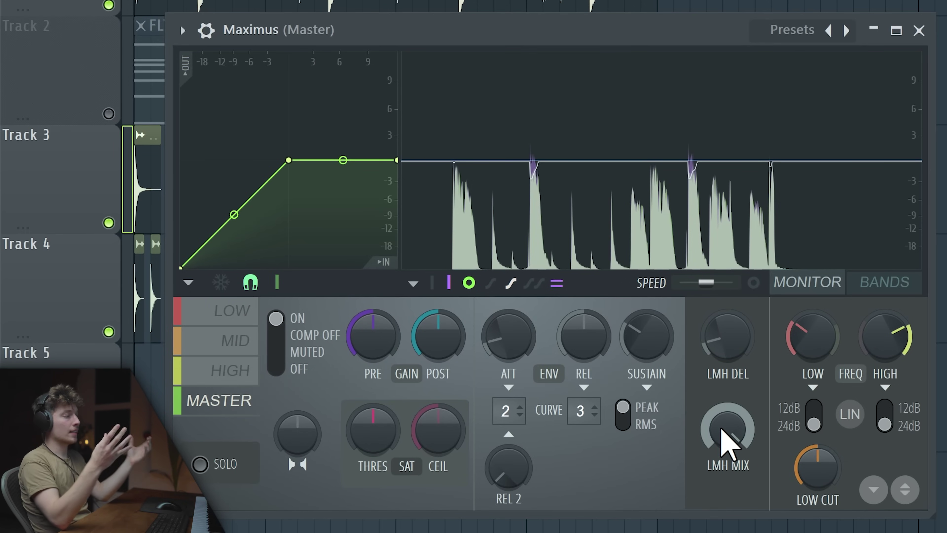
# - Lower the knees of the Low and Mid band curves to about -15 dB
pyautogui.click(246, 313)
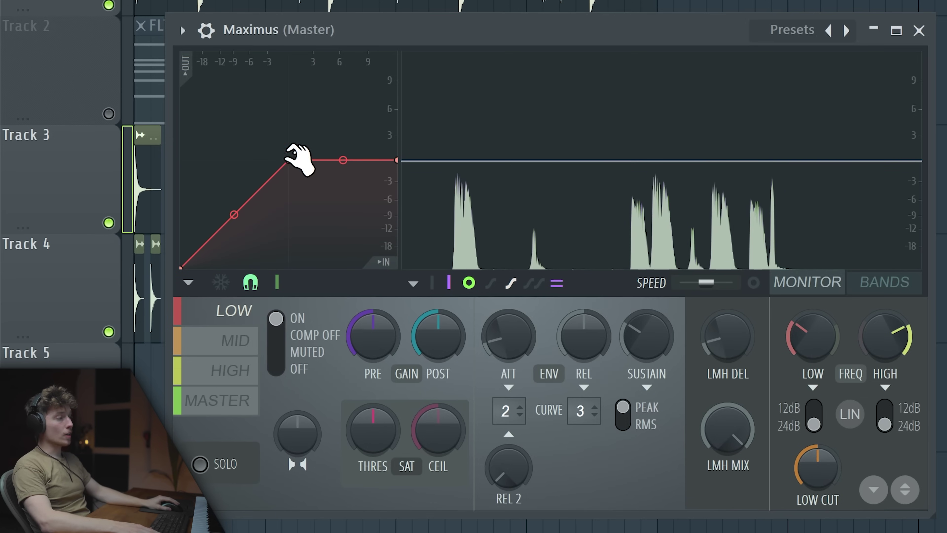
pyautogui.moveTo(293, 159); pyautogui.dragTo(208, 232)
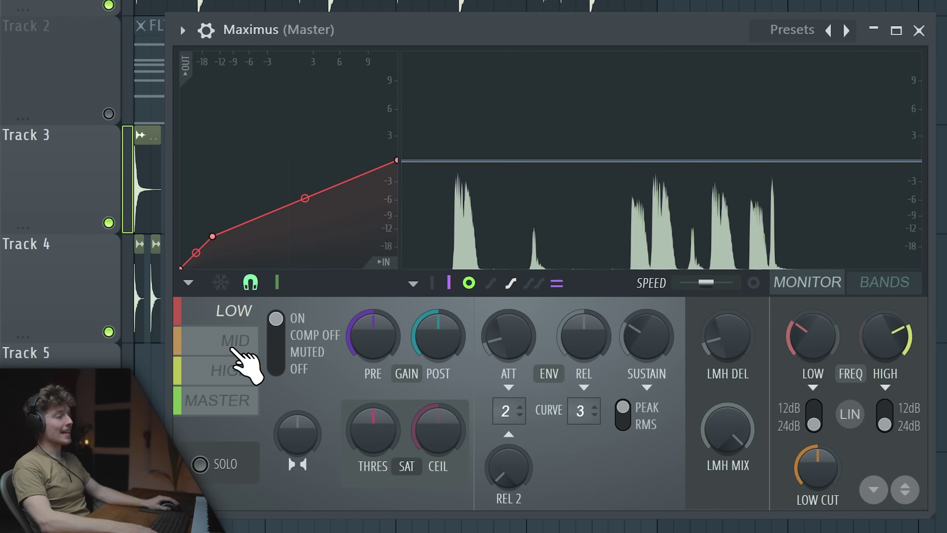
pyautogui.click(234, 341)
pyautogui.moveTo(289, 160); pyautogui.dragTo(226, 230)
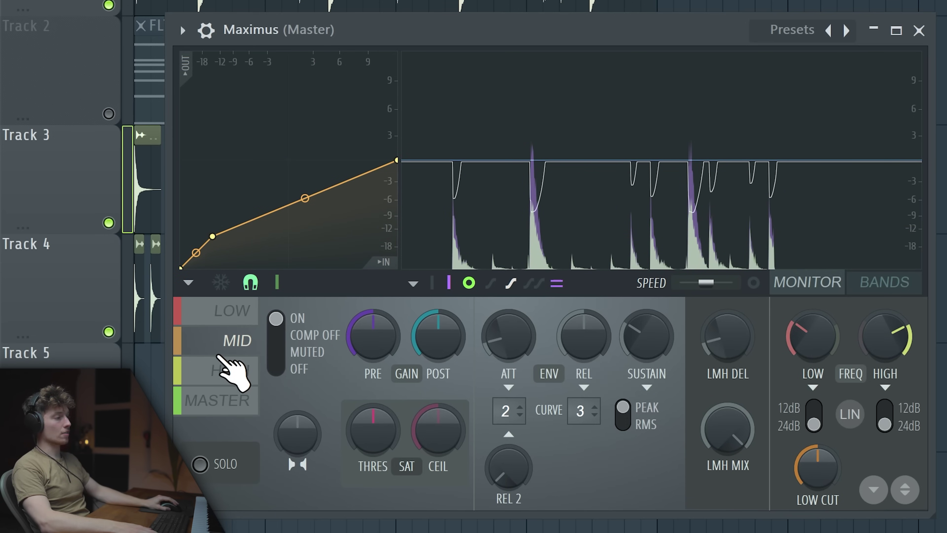
# - Lower the band curve endpoints to about -5 dB for High and Low and about -7 dB for Mid
pyautogui.click(231, 370)
pyautogui.moveTo(397, 160); pyautogui.dragTo(398, 193)
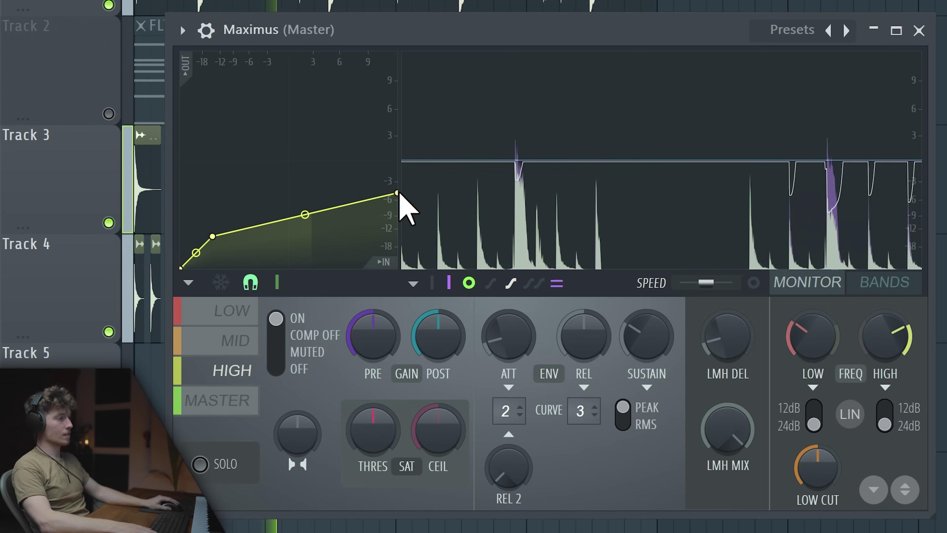
pyautogui.click(238, 318)
pyautogui.click(234, 340)
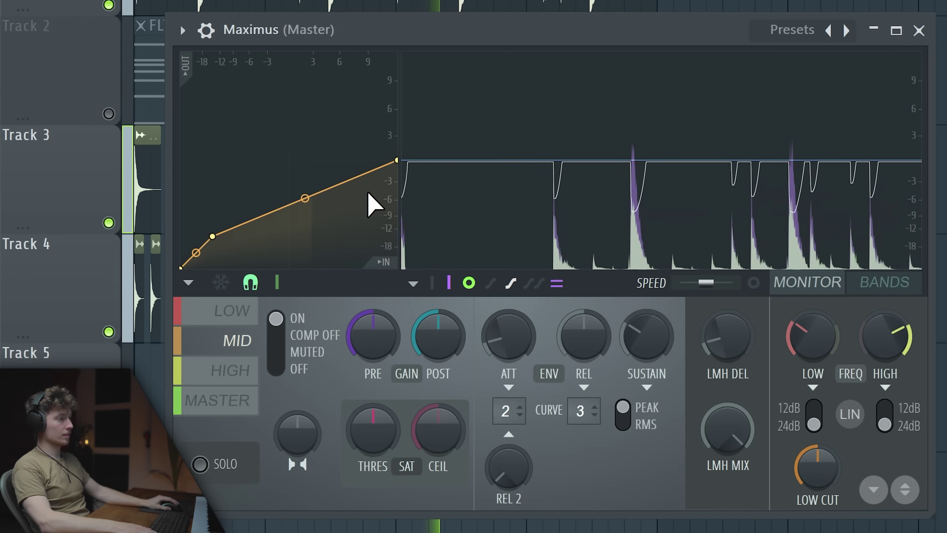
pyautogui.moveTo(398, 160); pyautogui.dragTo(397, 205)
pyautogui.click(234, 313)
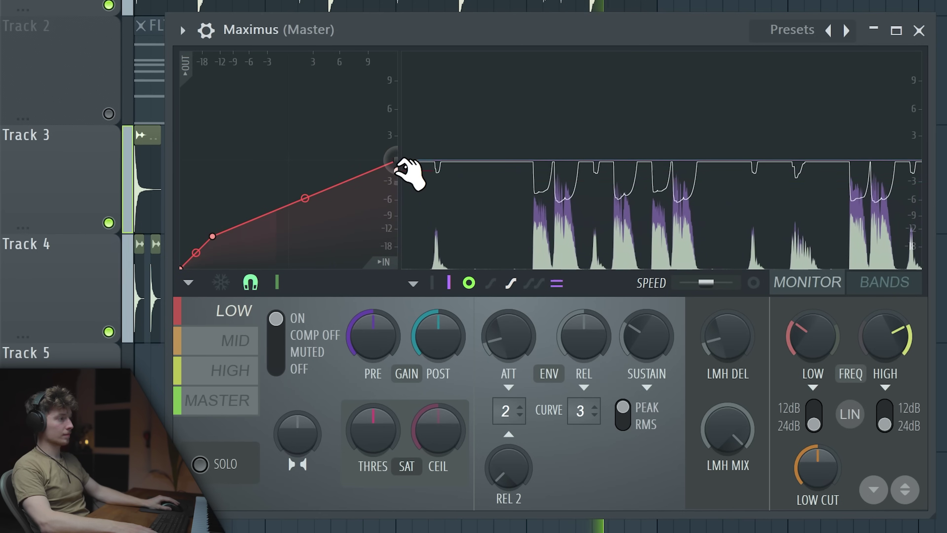
pyautogui.moveTo(397, 161); pyautogui.dragTo(397, 193)
# - Raise the post gain of the Low, Mid and High bands as make-up gain, with Mid at about 10 dB
pyautogui.moveTo(438, 336); pyautogui.dragTo(438, 320)
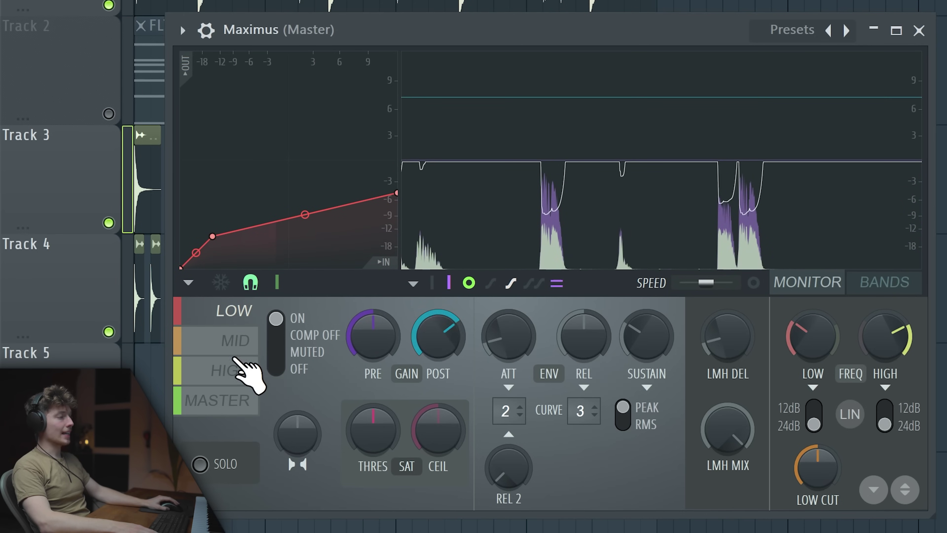
pyautogui.click(235, 340)
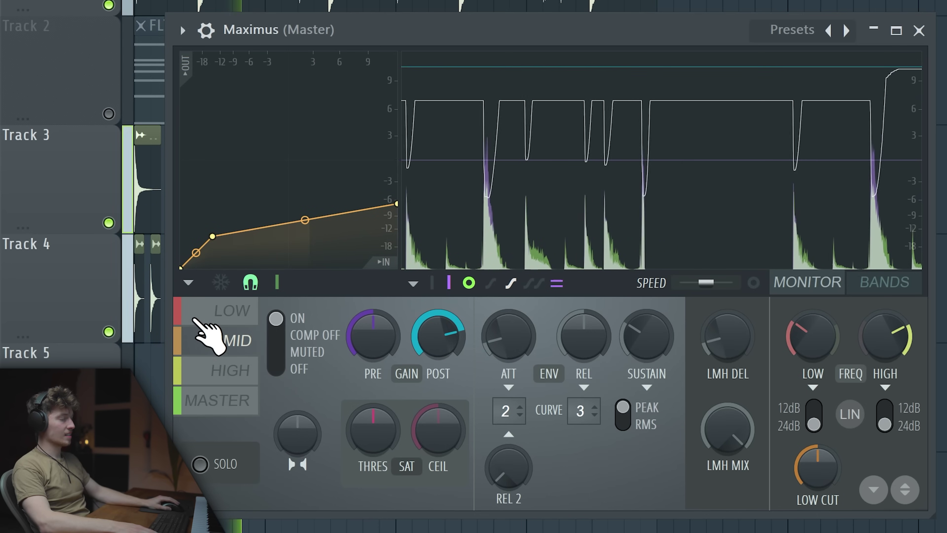
pyautogui.click(194, 319)
pyautogui.moveTo(433, 344); pyautogui.dragTo(433, 330)
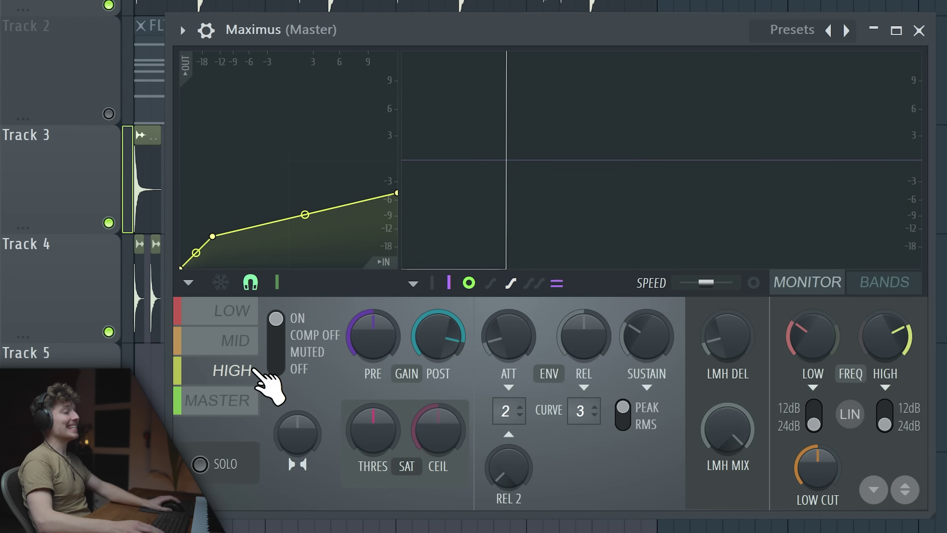
# - Audition the loop while sweeping LMH MIX between none and full to compare the dry and multiband-compressed signals
pyautogui.press('space')
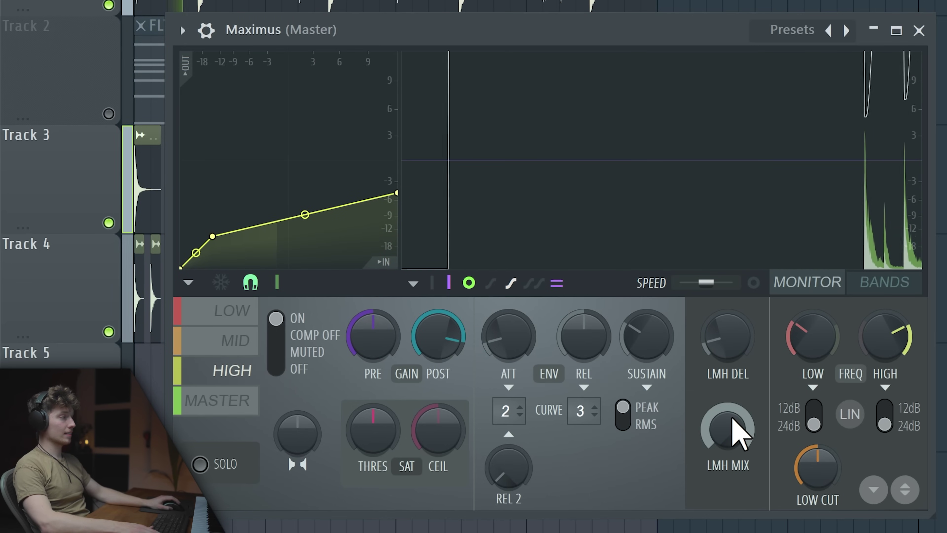
pyautogui.moveTo(728, 430); pyautogui.dragTo(727, 496)
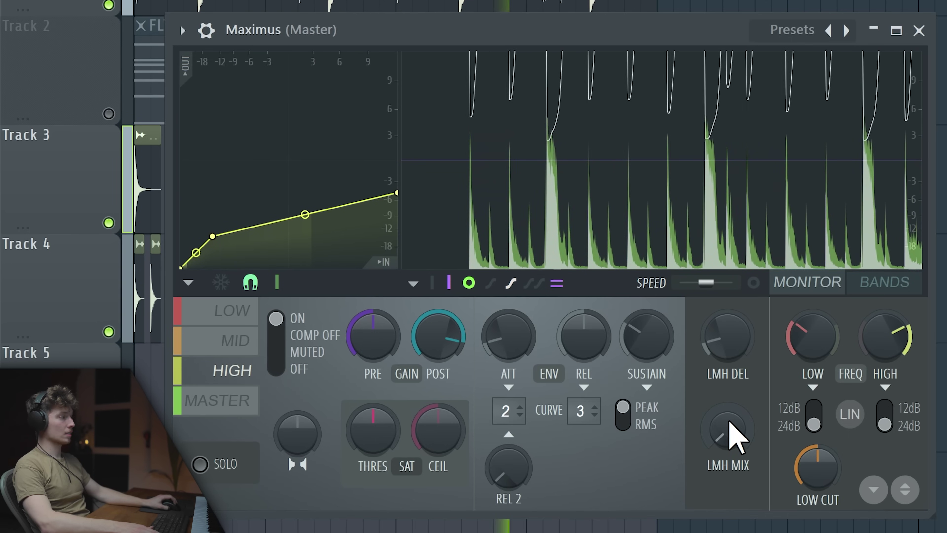
pyautogui.moveTo(731, 434); pyautogui.dragTo(731, 403)
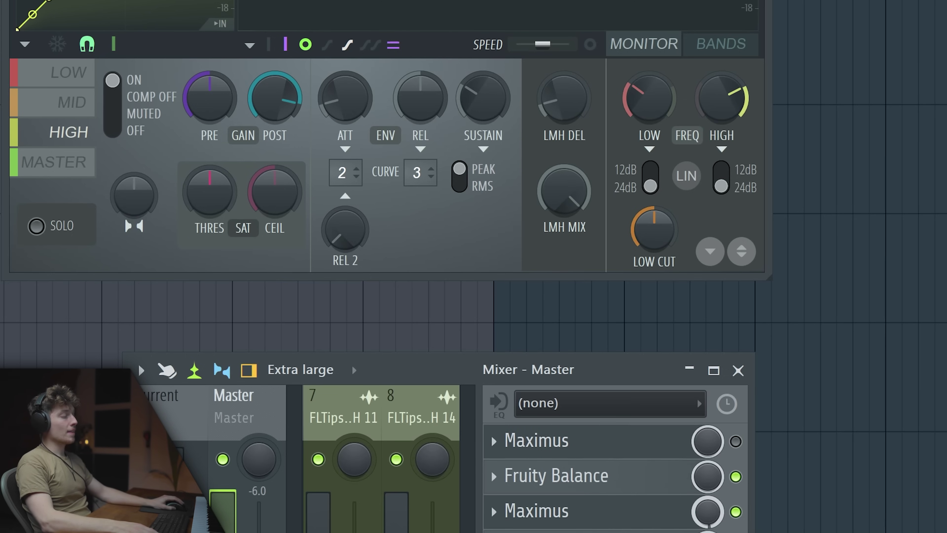
pyautogui.press('space')
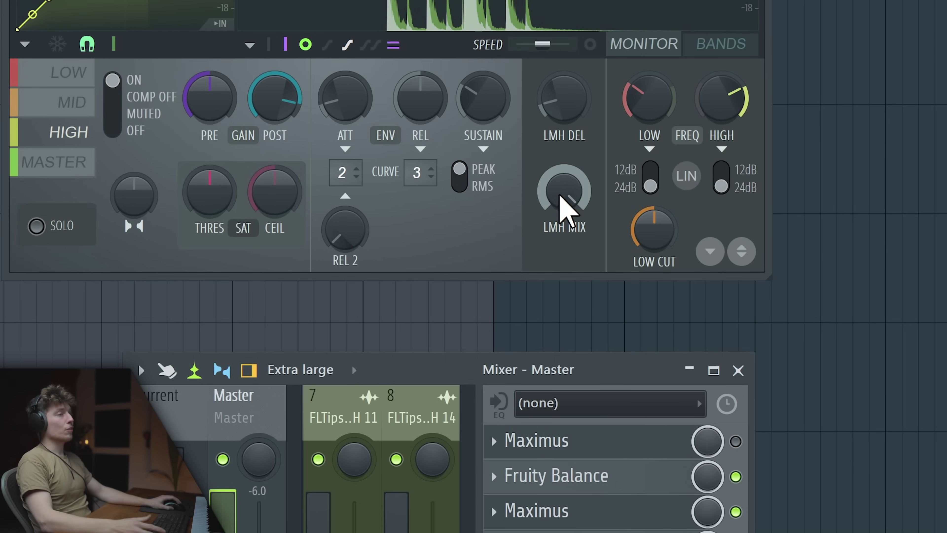
pyautogui.press('space')
pyautogui.moveTo(560, 194); pyautogui.dragTo(560, 267)
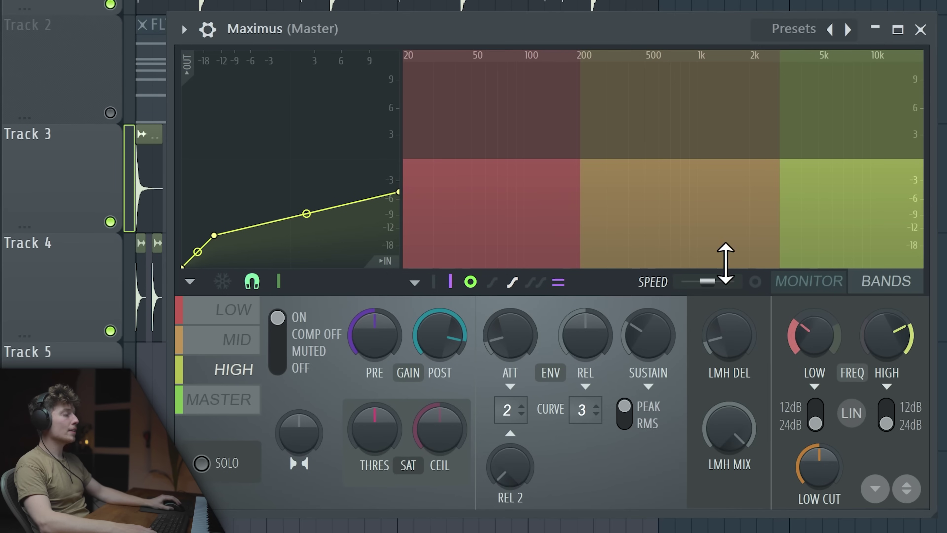
# - Solo the High band, set its crossover to about 3.7 kHz while auditioning, and go over to the Low band's crossover
pyautogui.moveTo(897, 331)
pyautogui.mouseDown()
pyautogui.moveTo(896, 293)
pyautogui.moveTo(897, 334)
pyautogui.moveTo(896, 326)
pyautogui.mouseUp()
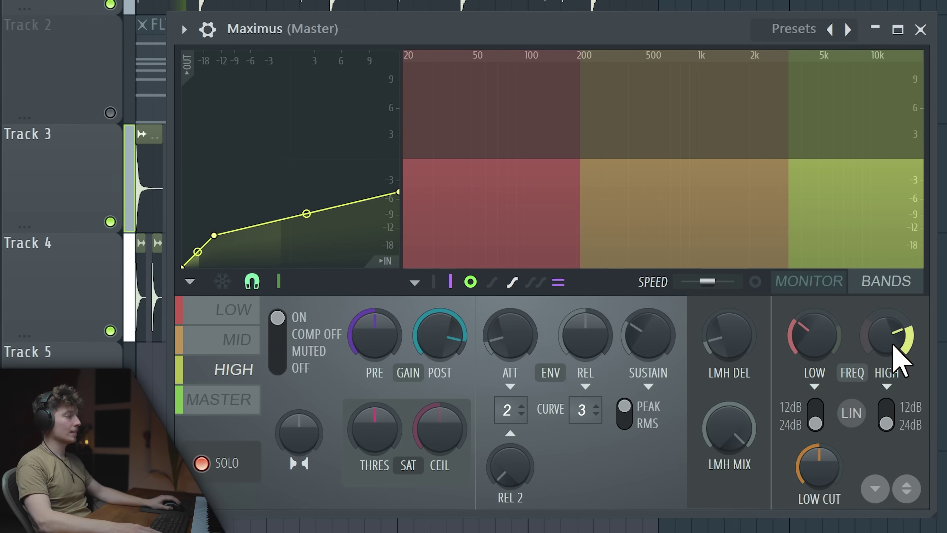
pyautogui.moveTo(890, 341); pyautogui.dragTo(890, 338)
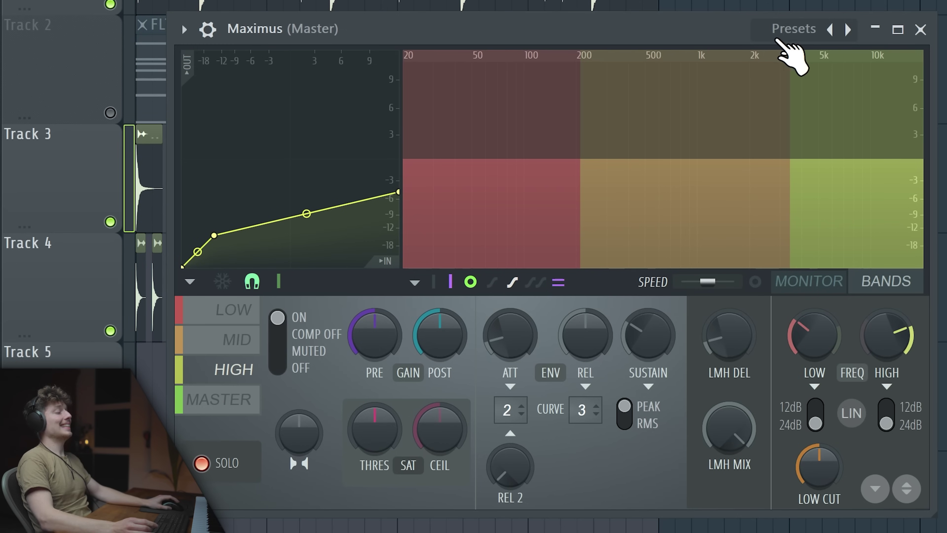
pyautogui.press('space')
pyautogui.moveTo(889, 333); pyautogui.dragTo(885, 301)
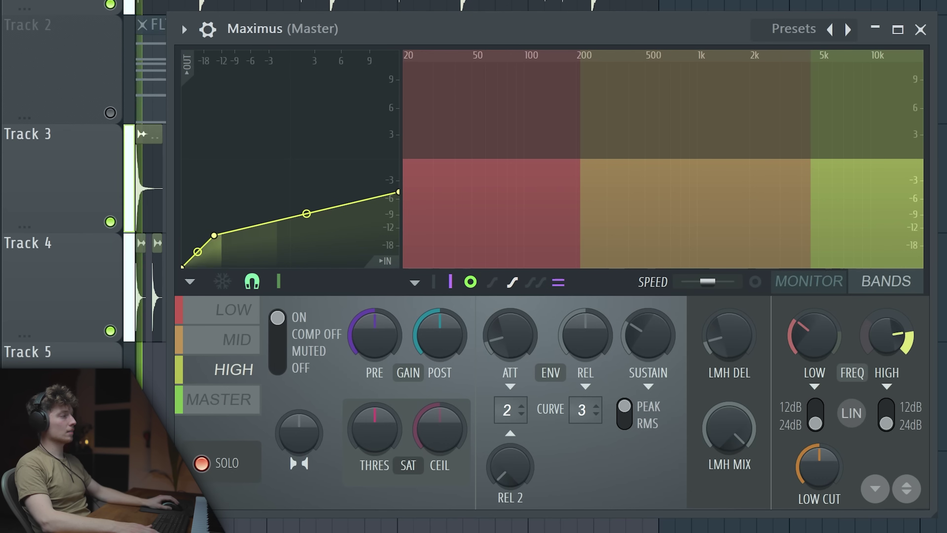
pyautogui.moveTo(886, 334); pyautogui.dragTo(886, 337)
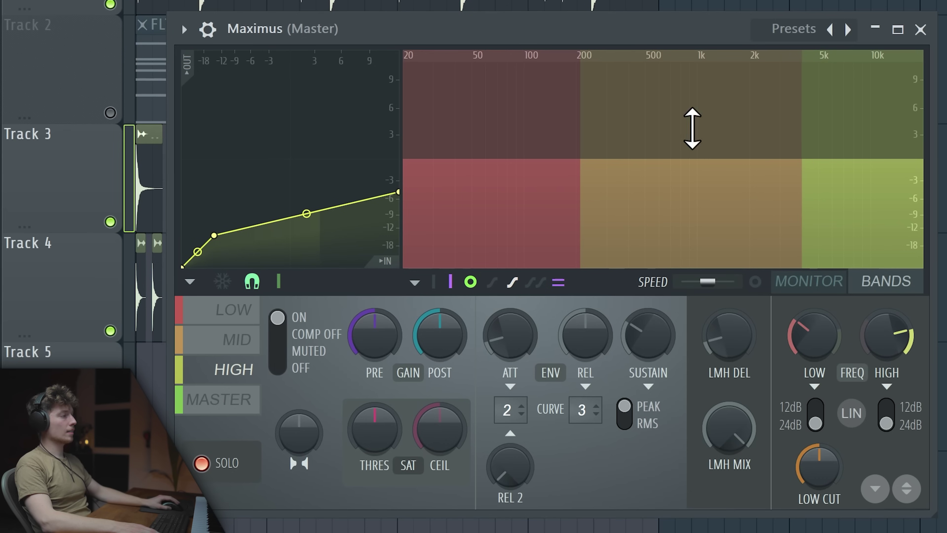
pyautogui.click(224, 309)
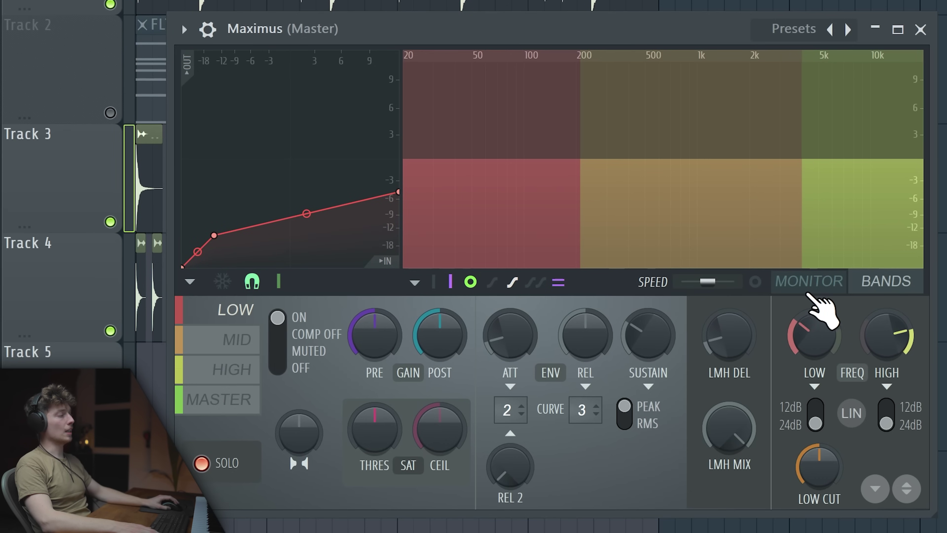
pyautogui.moveTo(810, 297)
pyautogui.mouseDown()
pyautogui.moveTo(810, 310)
pyautogui.moveTo(810, 300)
pyautogui.mouseUp()
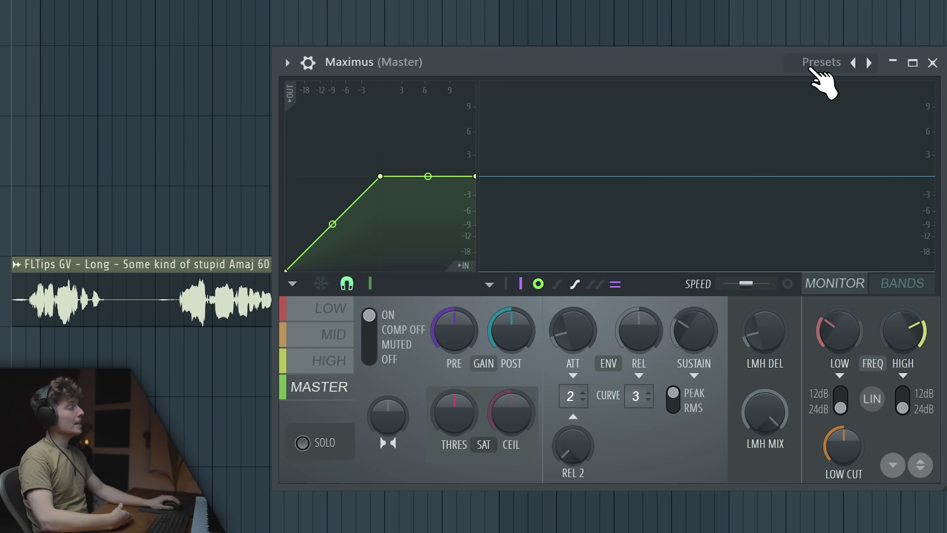
# - Load the De-esser narrow-band preset and play the vocal clip through it
pyautogui.click(816, 63)
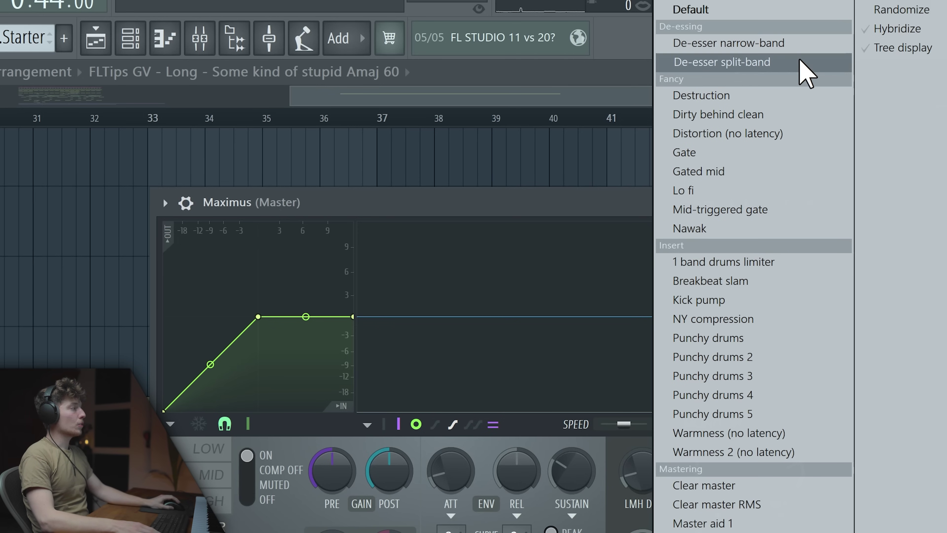
pyautogui.click(773, 44)
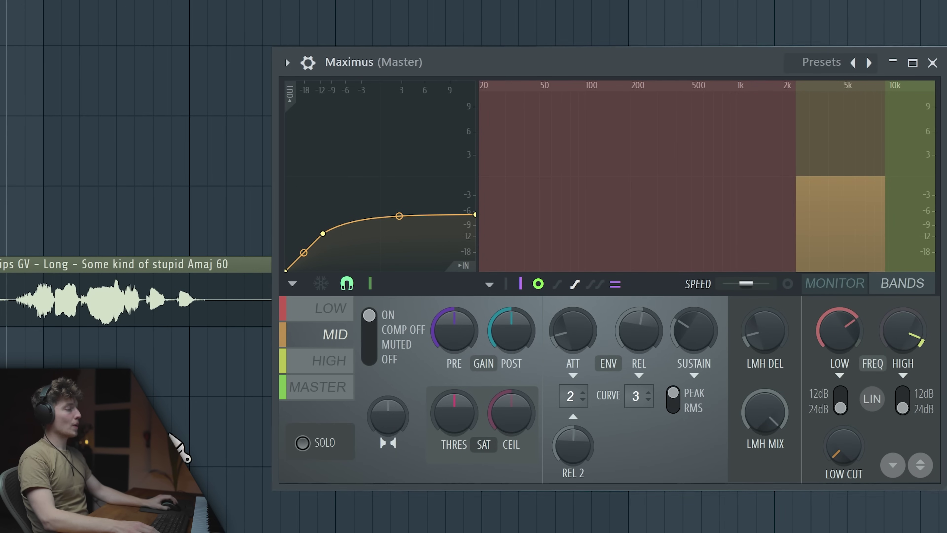
pyautogui.scroll(4, 174, 394)
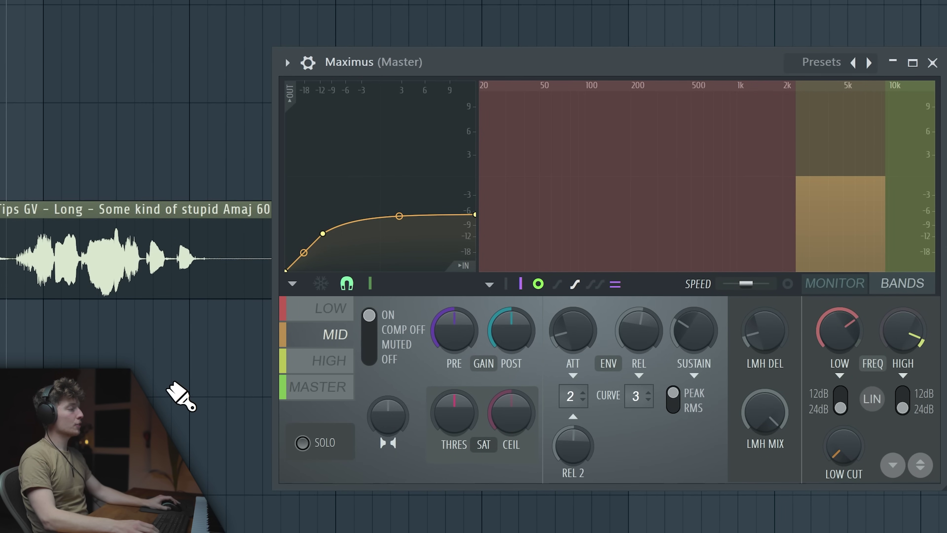
pyautogui.click(816, 69)
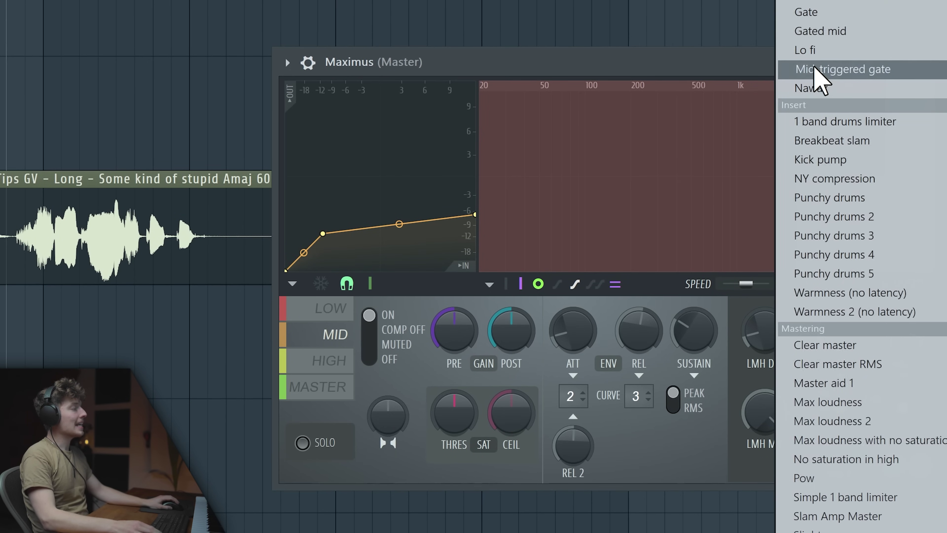
pyautogui.click(699, 64)
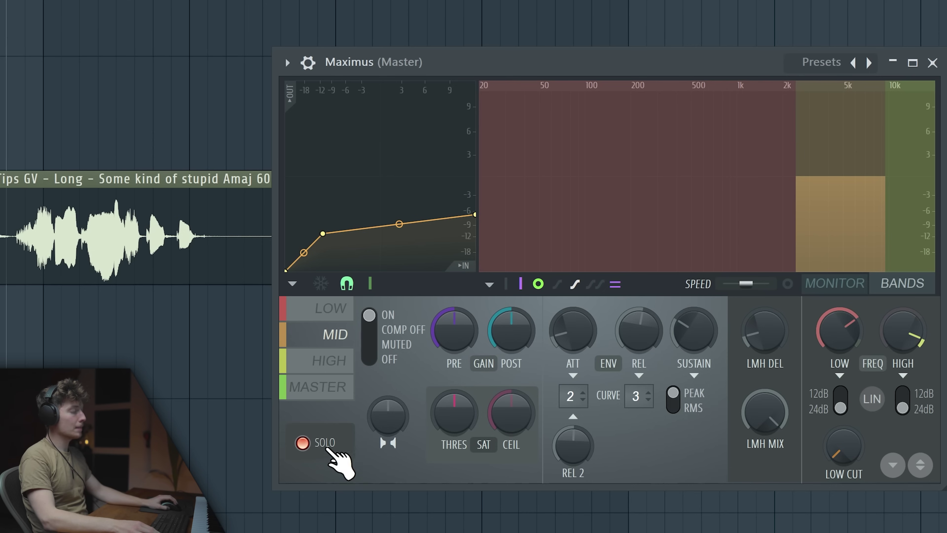
# - Solo the Mid band and narrow it to about 3–7.5 kHz with the Low and High crossovers while auditioning the vocal
pyautogui.press('space')
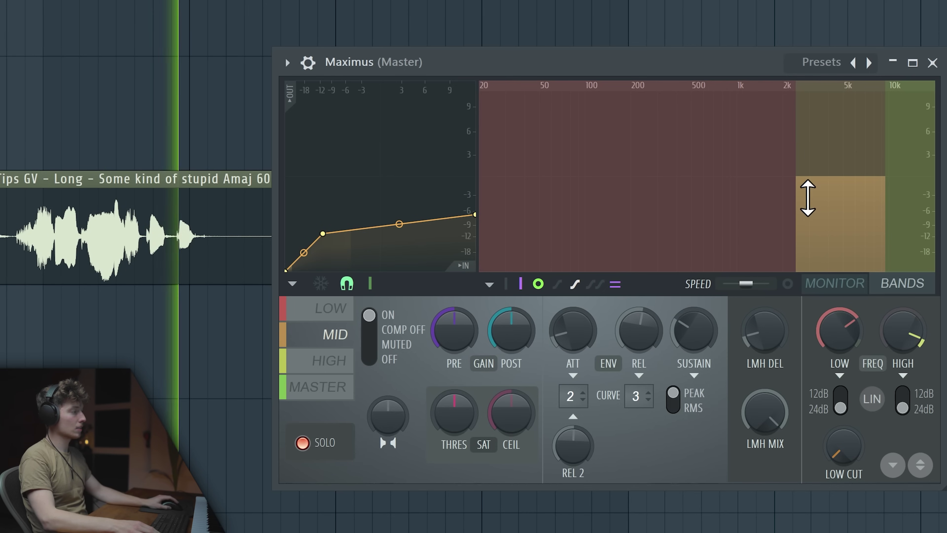
pyautogui.press('space')
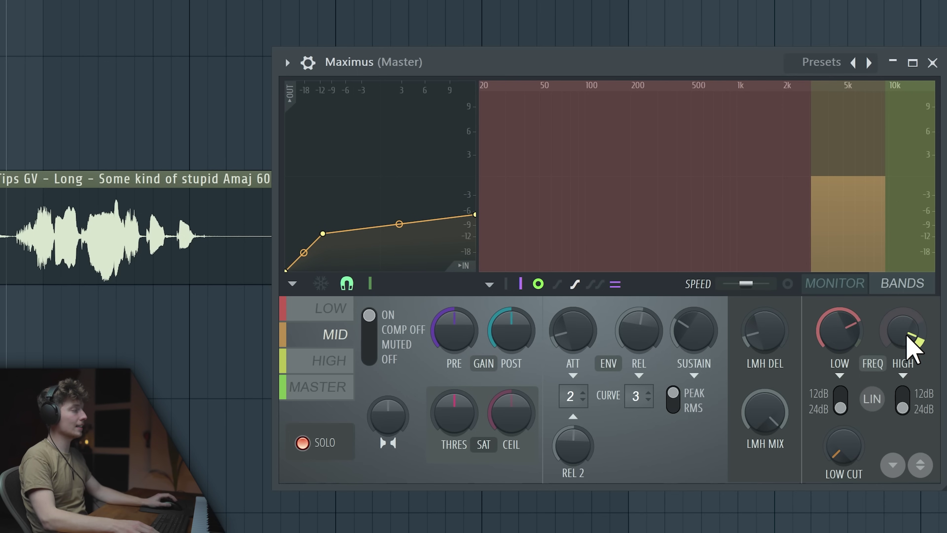
pyautogui.press('space')
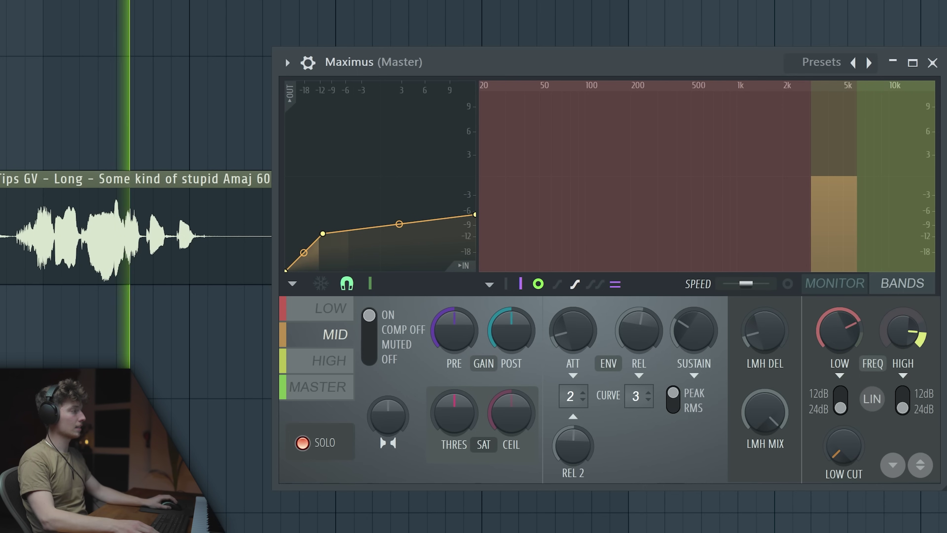
pyautogui.moveTo(910, 345); pyautogui.dragTo(910, 333)
pyautogui.moveTo(845, 332)
pyautogui.mouseDown()
pyautogui.moveTo(845, 317)
pyautogui.moveTo(846, 329)
pyautogui.mouseUp()
pyautogui.moveTo(909, 331); pyautogui.dragTo(909, 346)
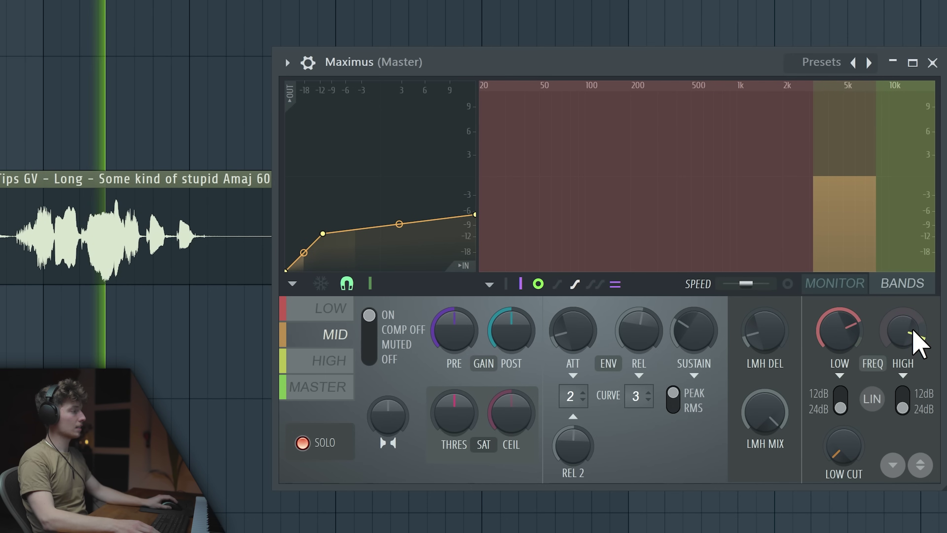
pyautogui.press('space')
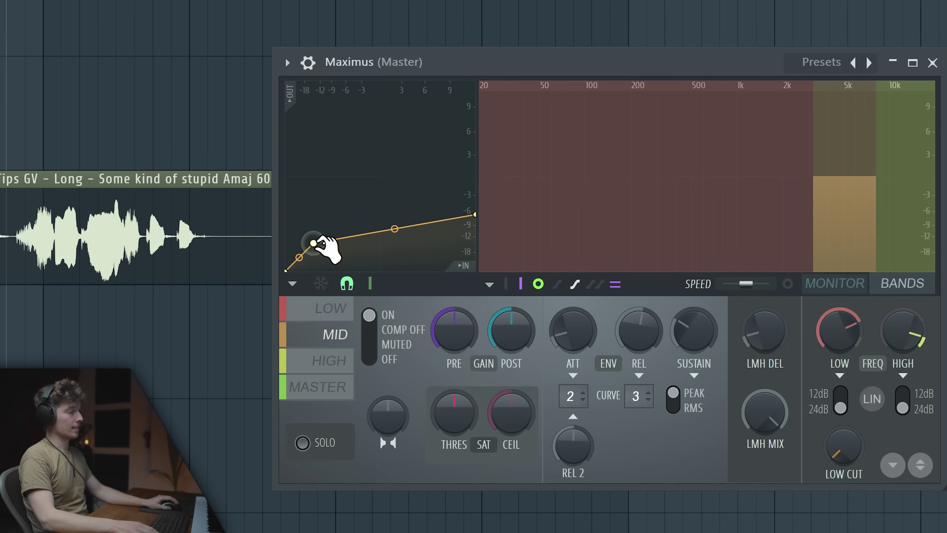
# - Lower the Mid curve's knee and endpoint to about -18 dB for a flat de-essing curve while playing the vocal
pyautogui.press('space')
pyautogui.moveTo(475, 205); pyautogui.dragTo(475, 242)
pyautogui.moveTo(314, 243); pyautogui.dragTo(304, 251)
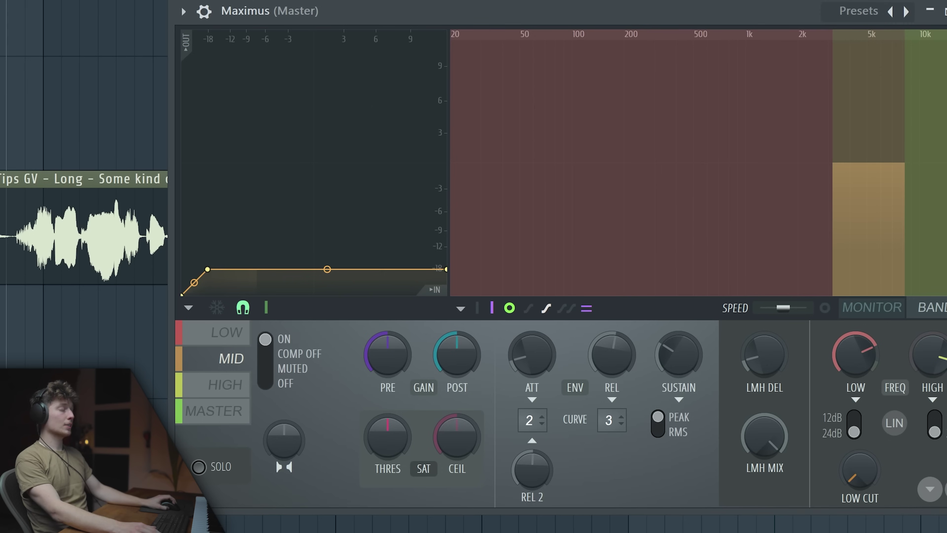
# - Play the full arrangement from bar 13
pyautogui.press('space')
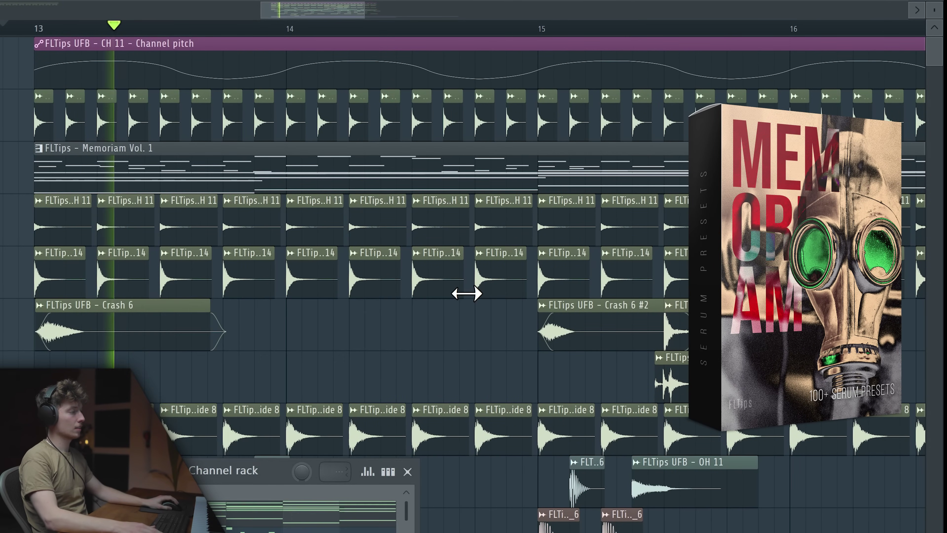
pyautogui.scroll(-3, 151, 258)
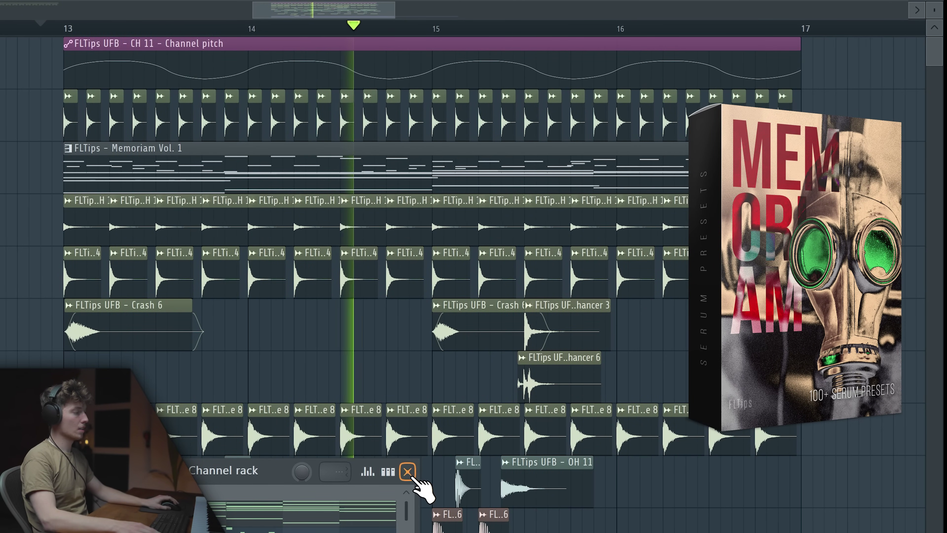
# - Look over the arrangement's lower tracks during playback and step forward through the Memoriam Vol. 1 presets in Serum
pyautogui.scroll(-1, 317, 337)
pyautogui.scroll(-5, 453, 401)
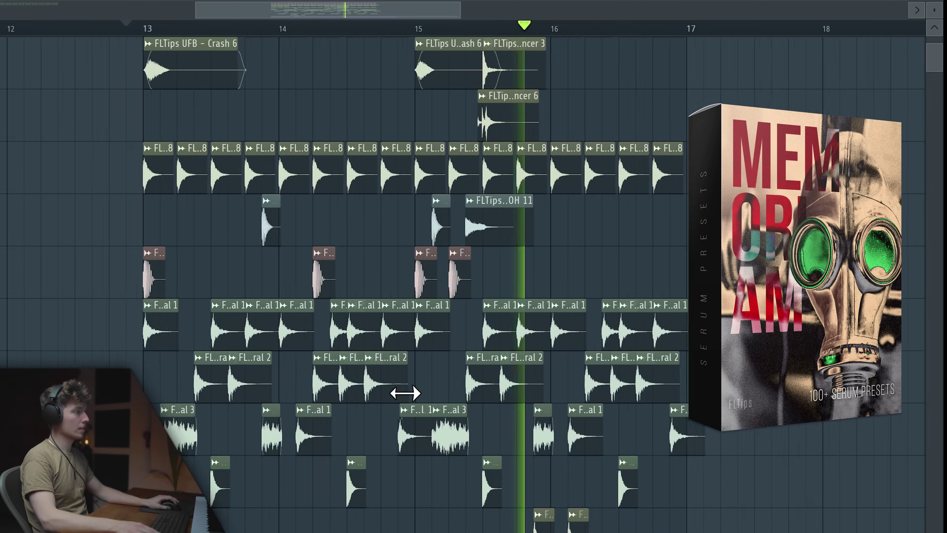
pyautogui.scroll(-3, 405, 393)
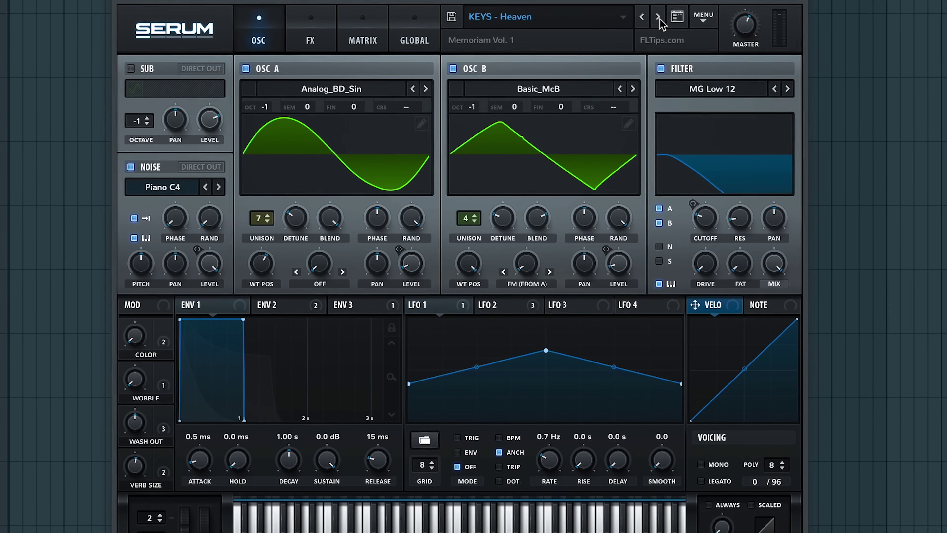
pyautogui.click(657, 18)
pyautogui.click(658, 17)
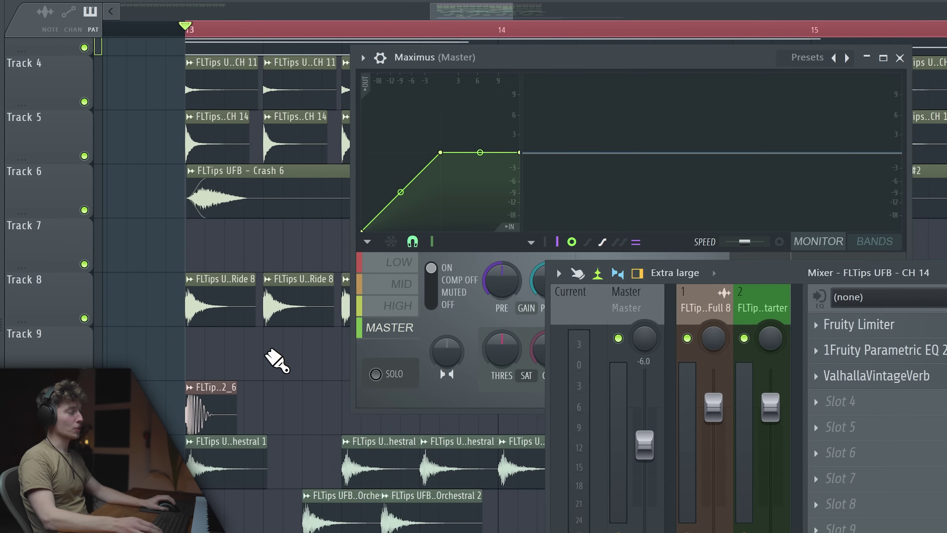
# - Solo the Low band in Maximus and raise its curve's knee to about -9 dB during playback
pyautogui.scroll(2, 283, 347)
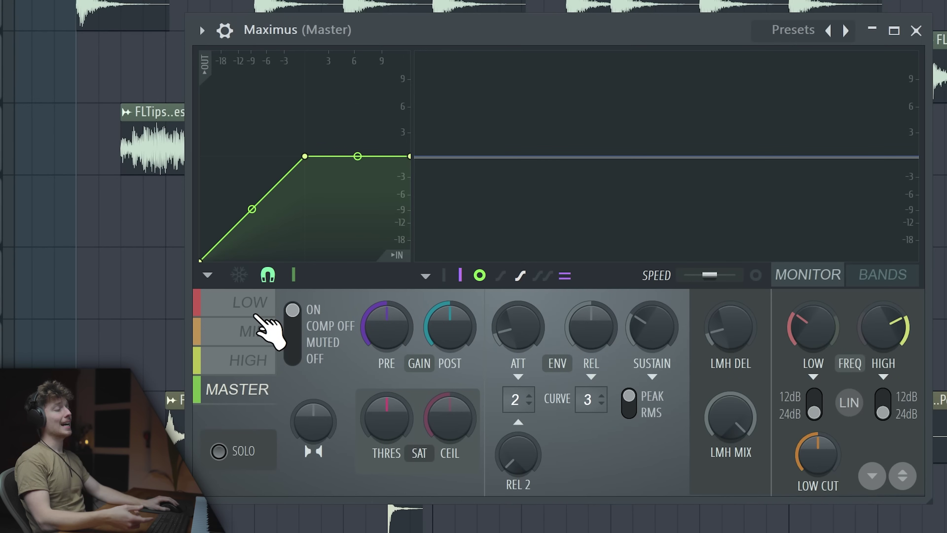
pyautogui.click(271, 302)
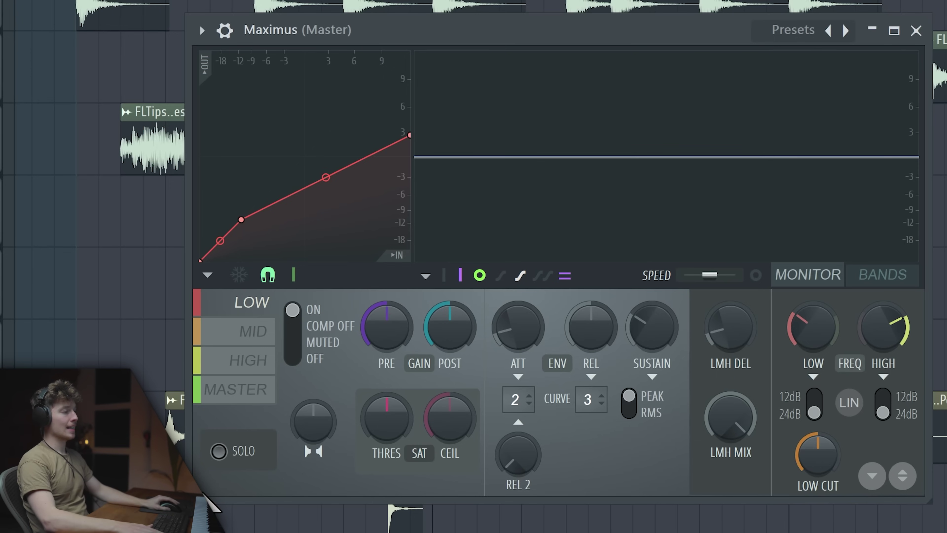
pyautogui.click(238, 451)
pyautogui.press('space')
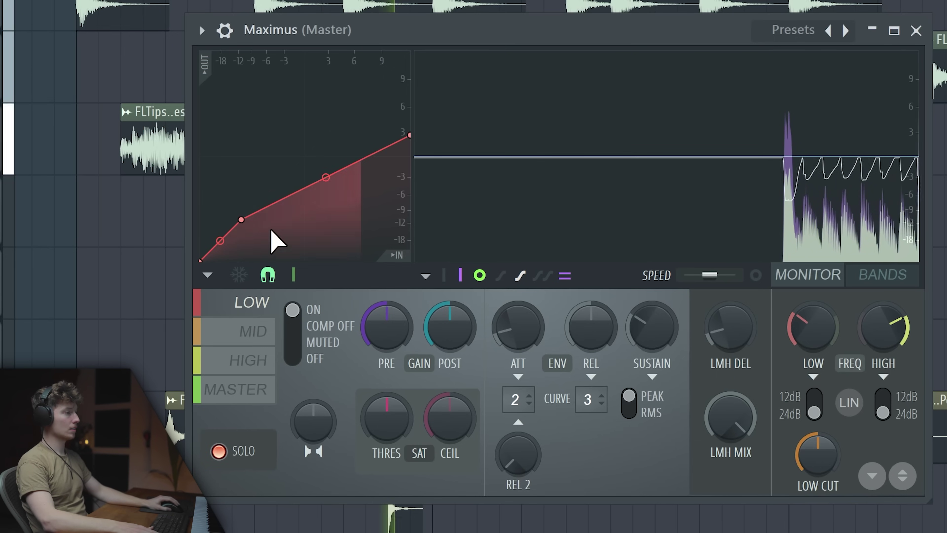
pyautogui.moveTo(241, 220); pyautogui.dragTo(252, 209)
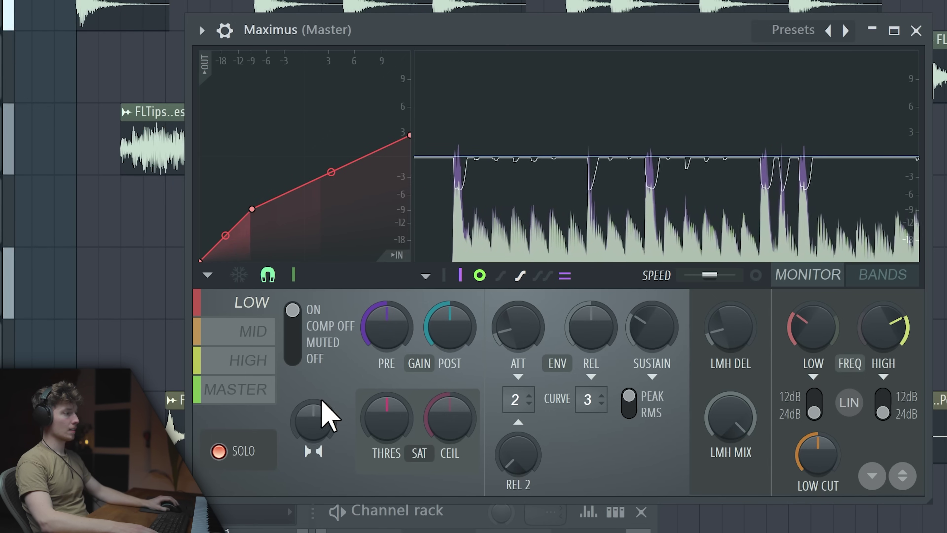
# - Compare the Low band with compression off and on, and set its post gain to 3.6 dB
pyautogui.click(294, 325)
pyautogui.click(293, 315)
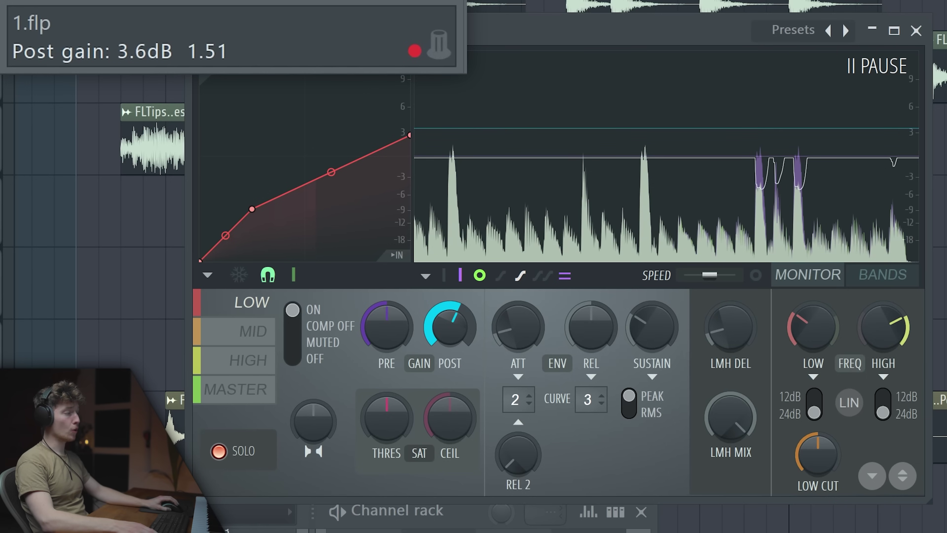
# - Raise the Mid curve's knee to about -7 dB and lower its endpoint to about 5 dB while auditioning the arrangement
pyautogui.click(251, 330)
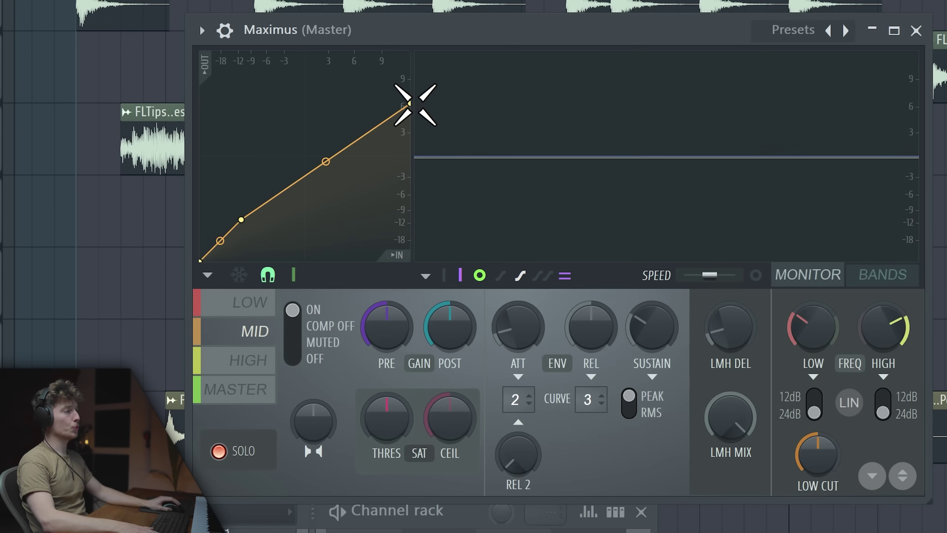
pyautogui.press('space')
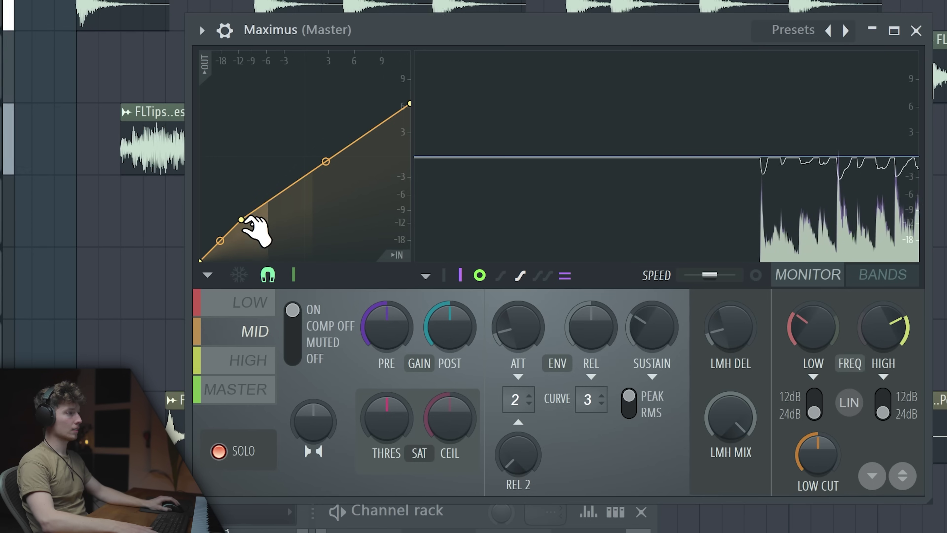
pyautogui.moveTo(241, 219); pyautogui.dragTo(252, 209)
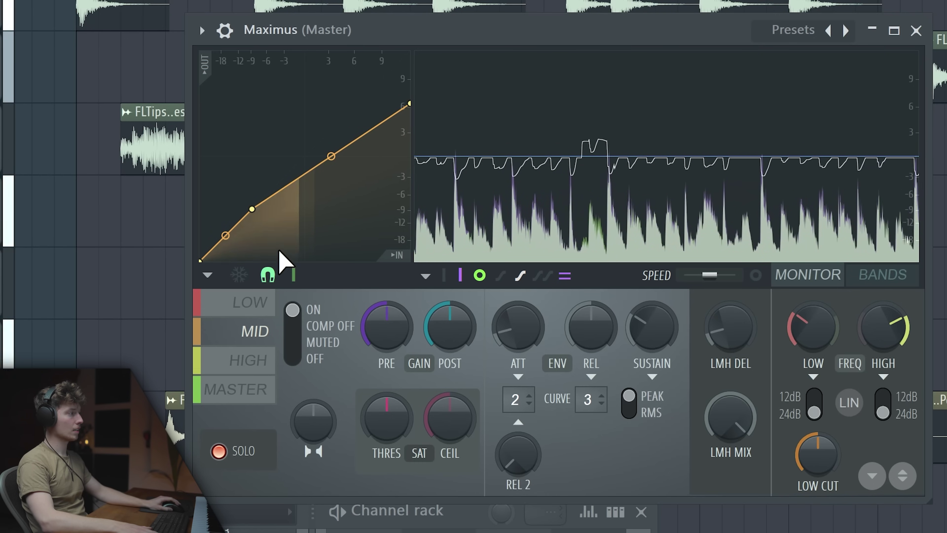
pyautogui.press('space')
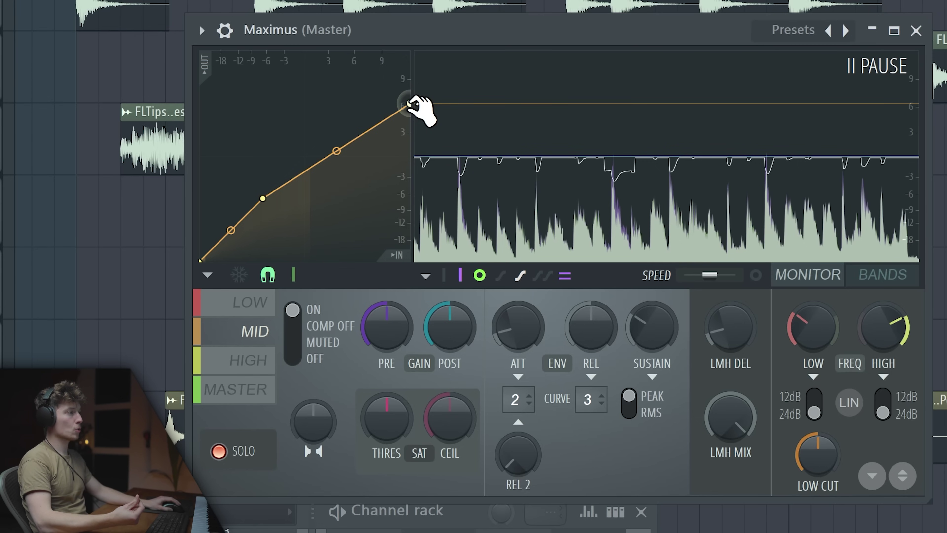
pyautogui.click(684, 142)
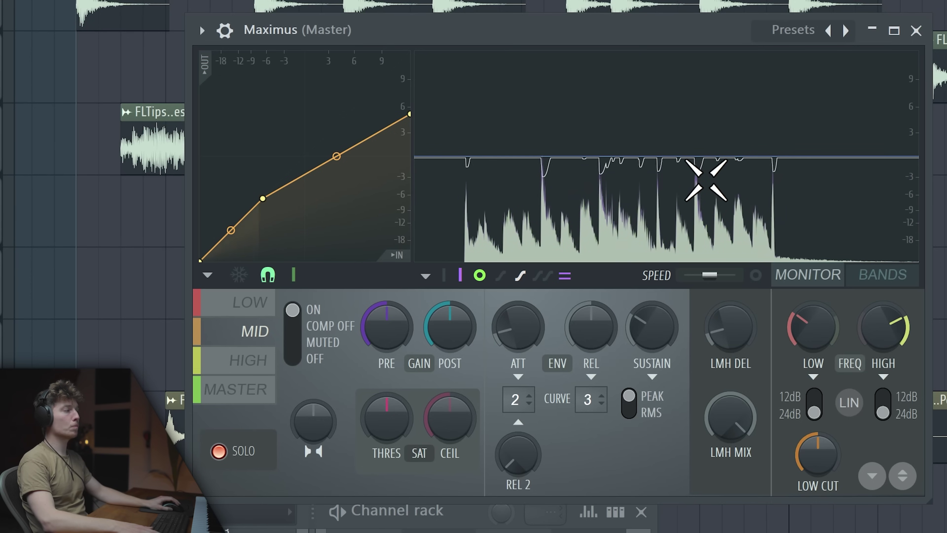
# - Raise the High band's post gain to about 3 dB and the Mid band's to about 2 dB, auditioning the result
pyautogui.click(249, 360)
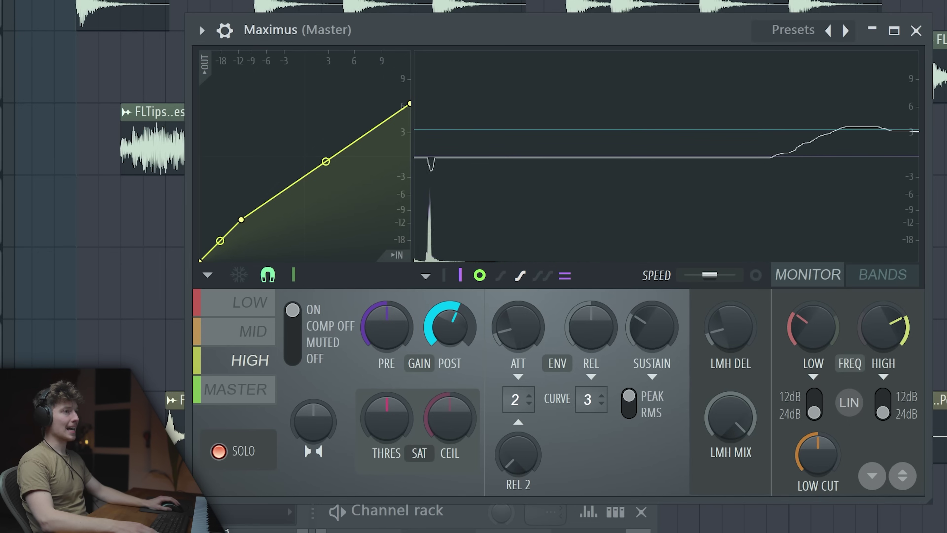
pyautogui.press('space')
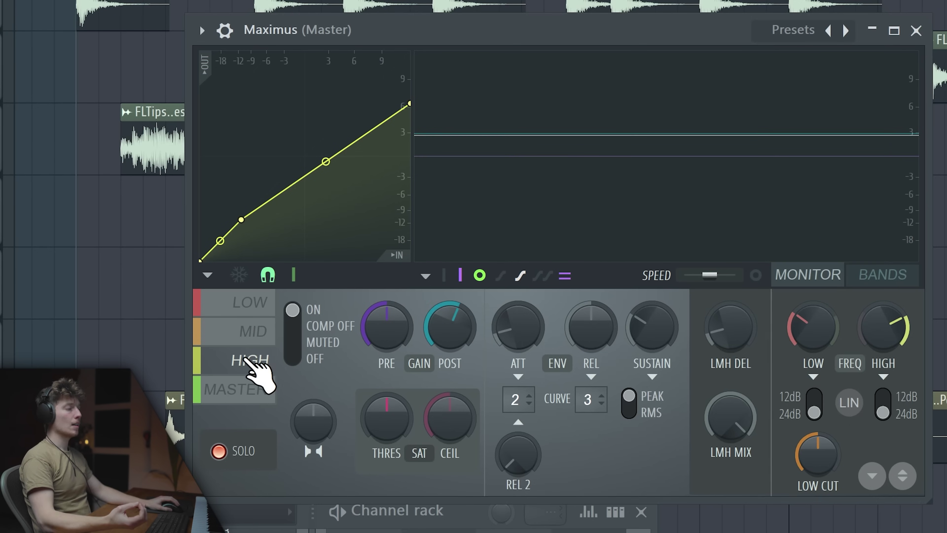
pyautogui.click(251, 304)
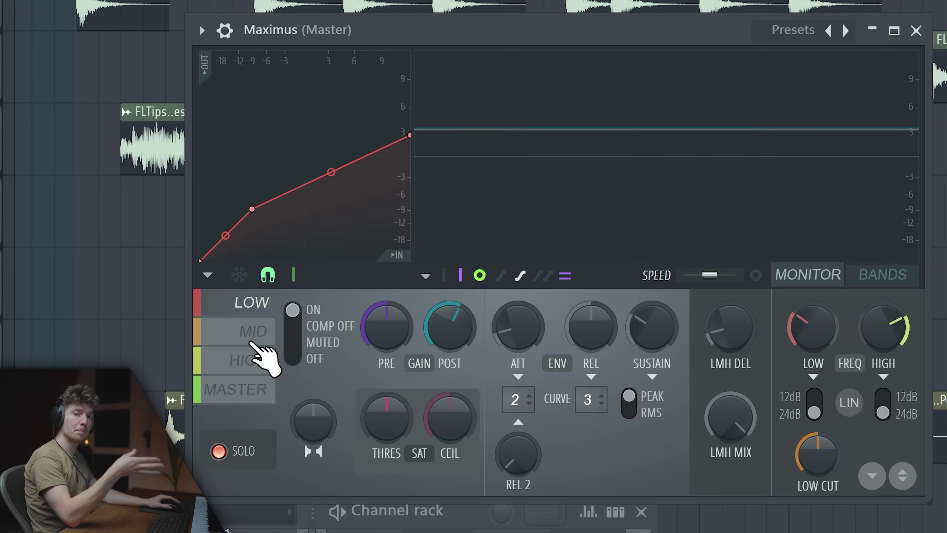
pyautogui.click(251, 337)
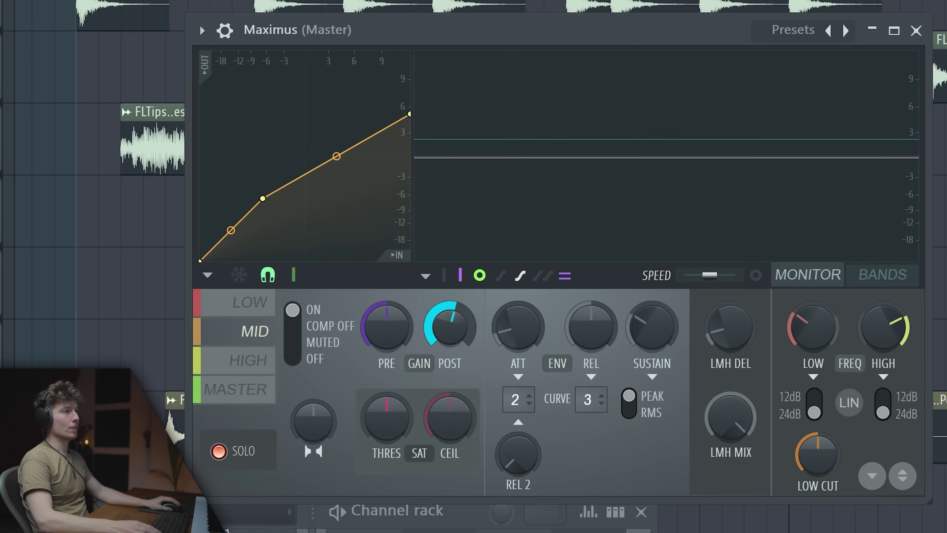
pyautogui.press('space')
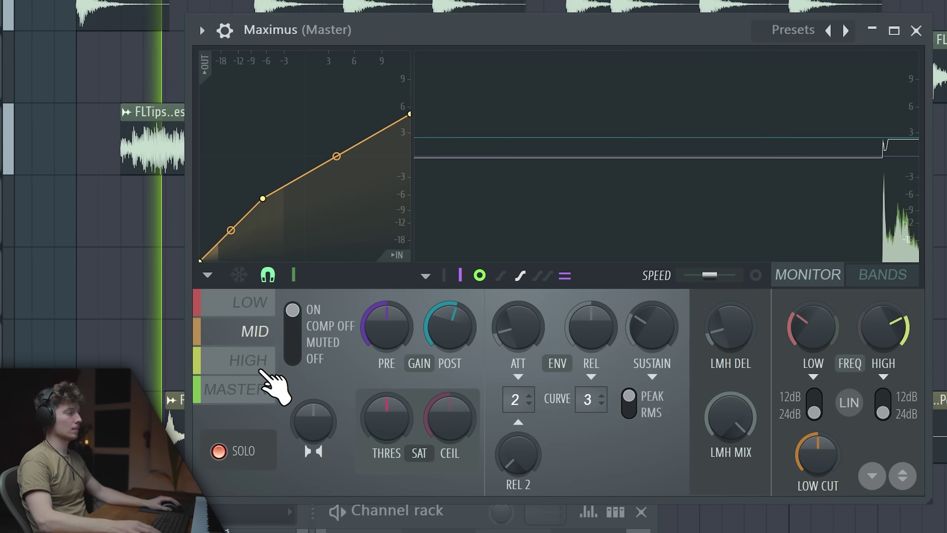
# - Raise the Master curve's knee to about -5 dB during playback, checking it against the High and Low bands
pyautogui.click(253, 389)
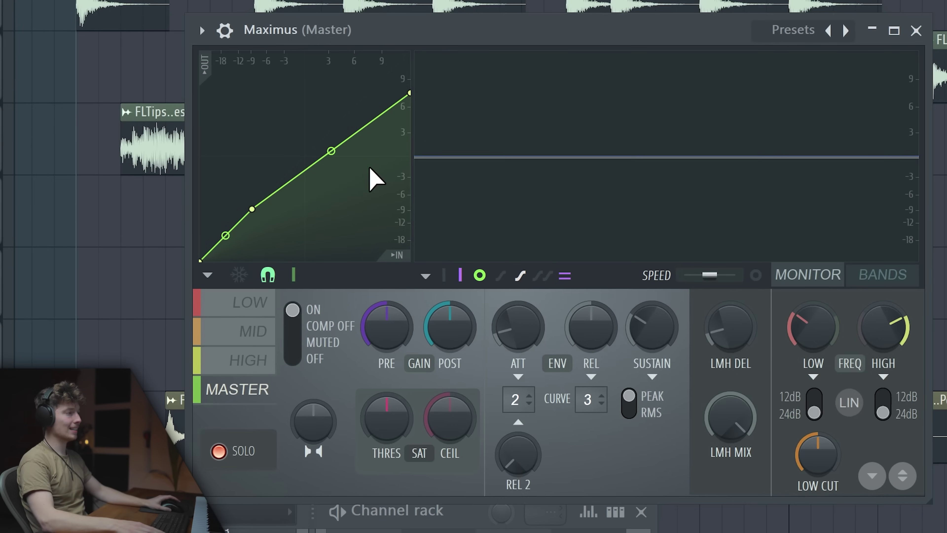
pyautogui.press('space')
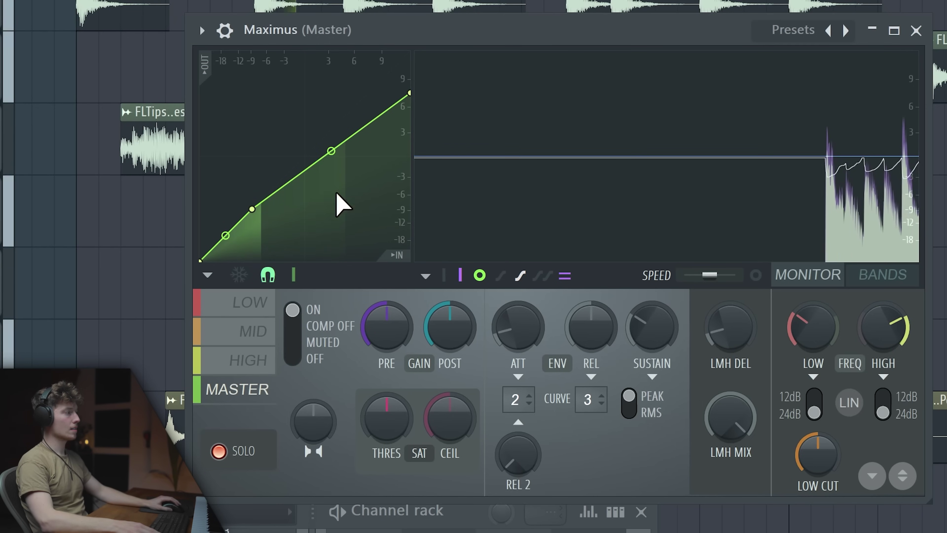
pyautogui.moveTo(252, 209); pyautogui.dragTo(273, 188)
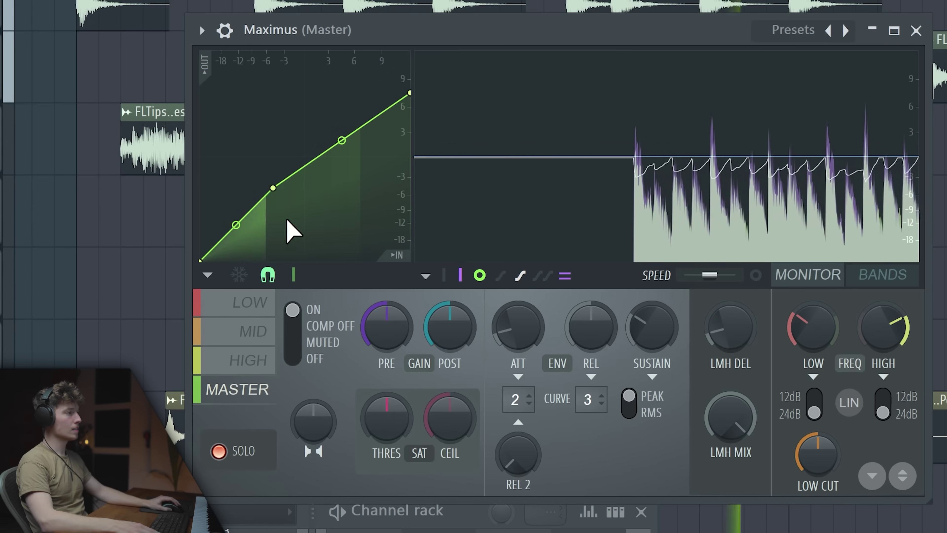
pyautogui.click(248, 360)
pyautogui.click(252, 302)
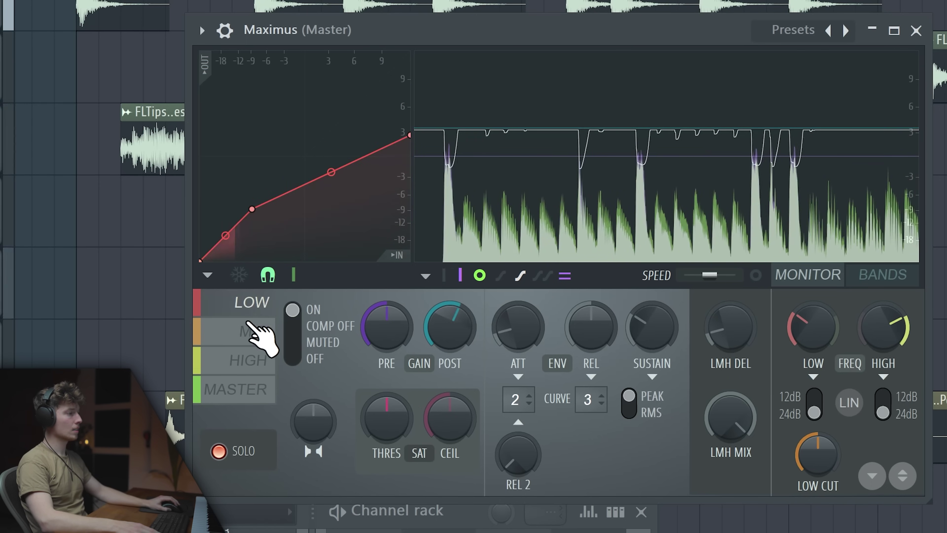
pyautogui.click(250, 390)
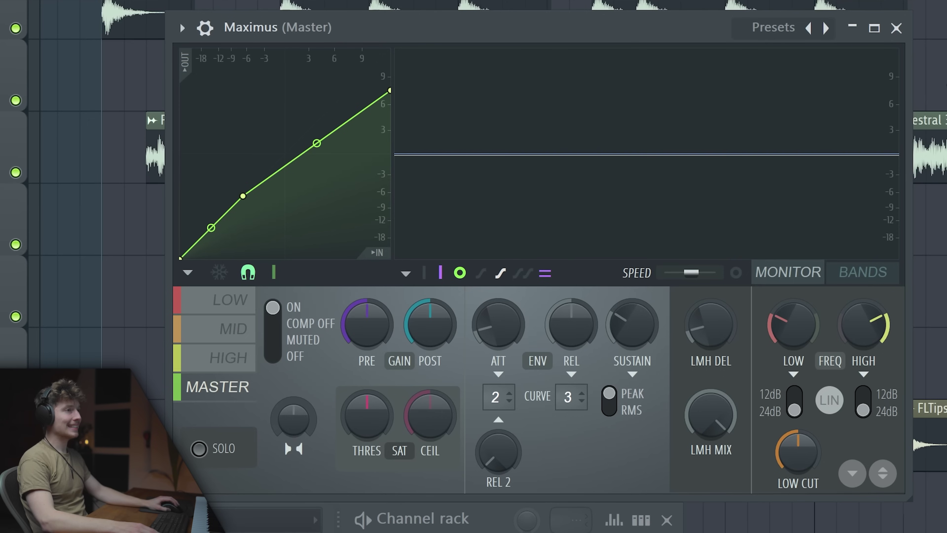
# - Adjust the High band's stereo separation and go through the Mid and Low bands
pyautogui.moveTo(307, 432)
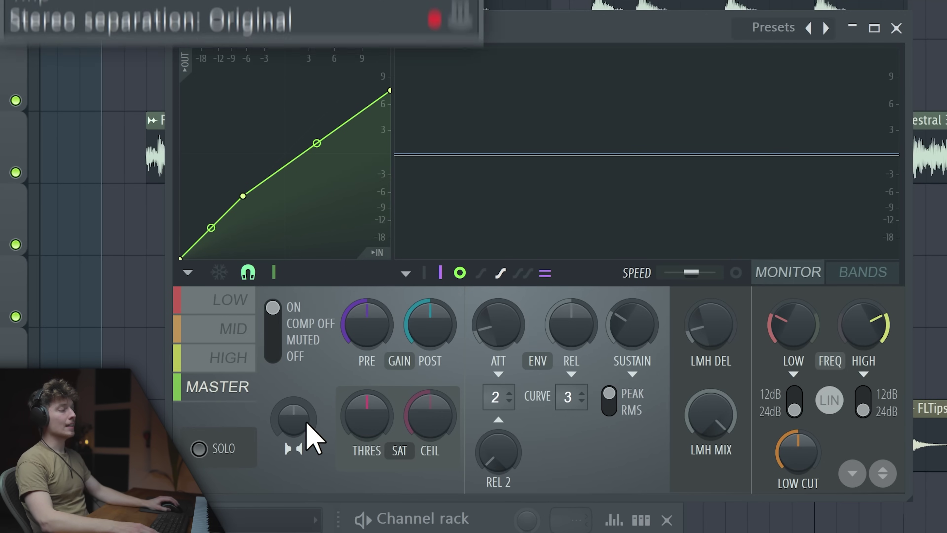
pyautogui.click(252, 368)
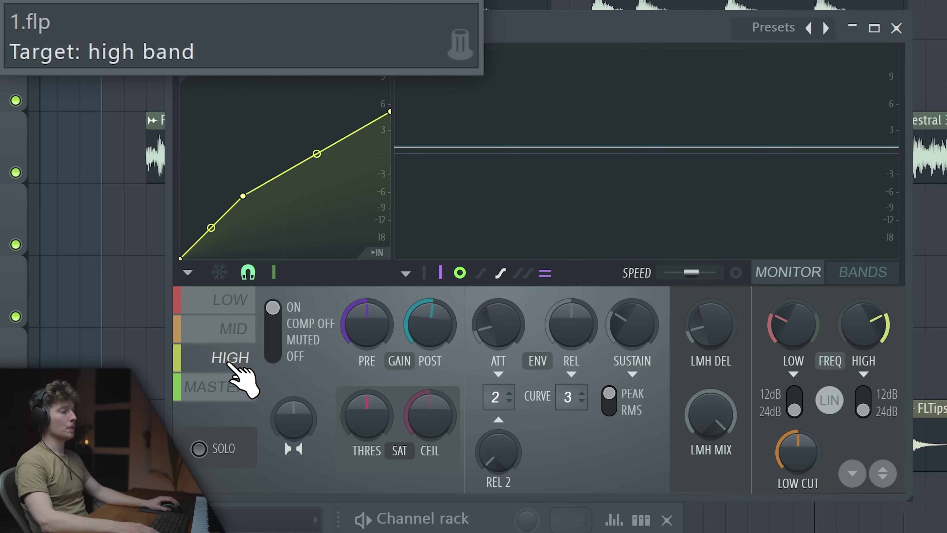
pyautogui.moveTo(313, 434); pyautogui.dragTo(294, 429)
pyautogui.click(231, 330)
pyautogui.click(234, 305)
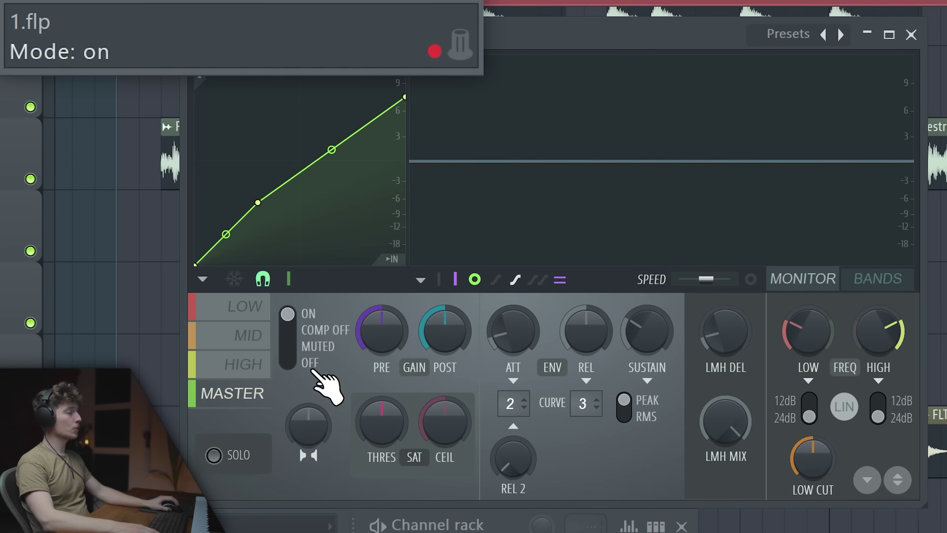
# - Set the Master's soft saturation ceiling to -1.0 dB
pyautogui.click(244, 328)
pyautogui.click(244, 394)
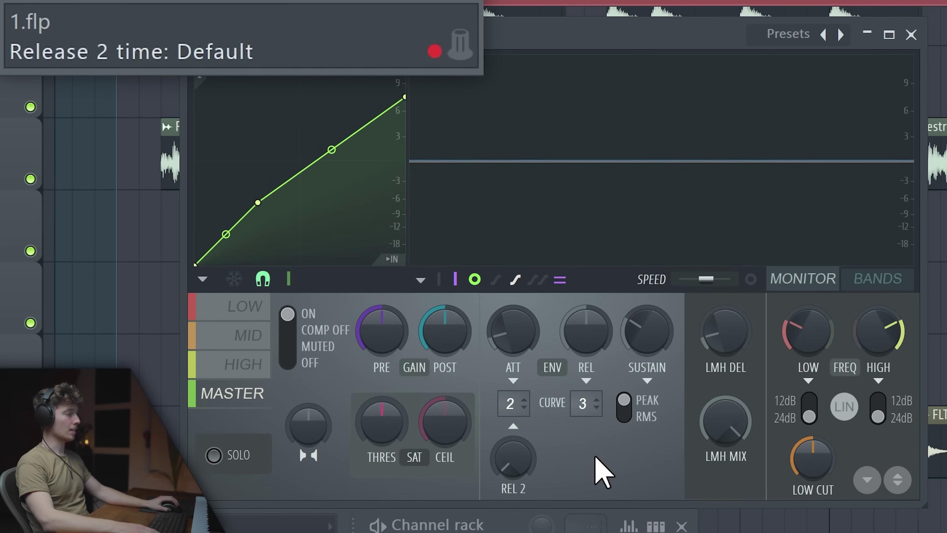
pyautogui.moveTo(383, 423); pyautogui.dragTo(383, 423)
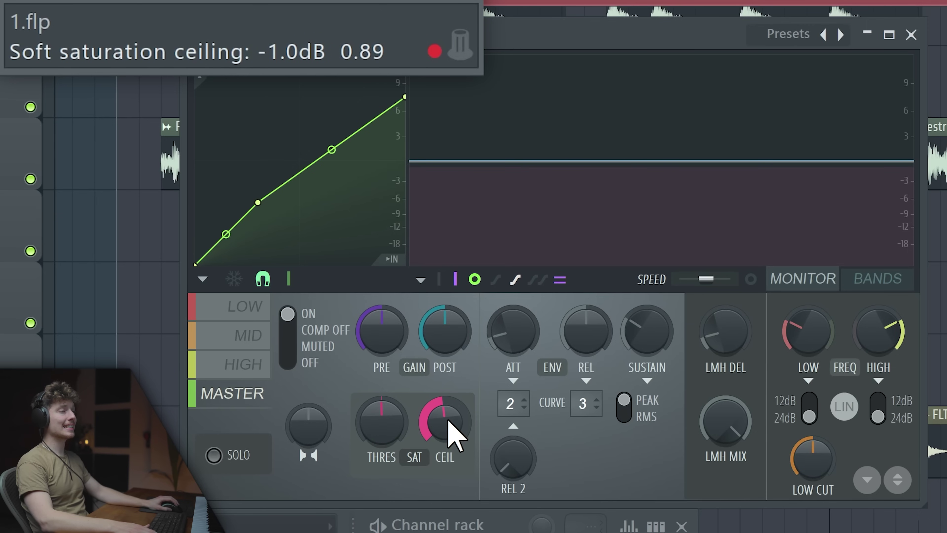
# - View the Maximus options, then raise the low cut frequency and bring the Master's post gain to about 6.5 dB
pyautogui.click(420, 280)
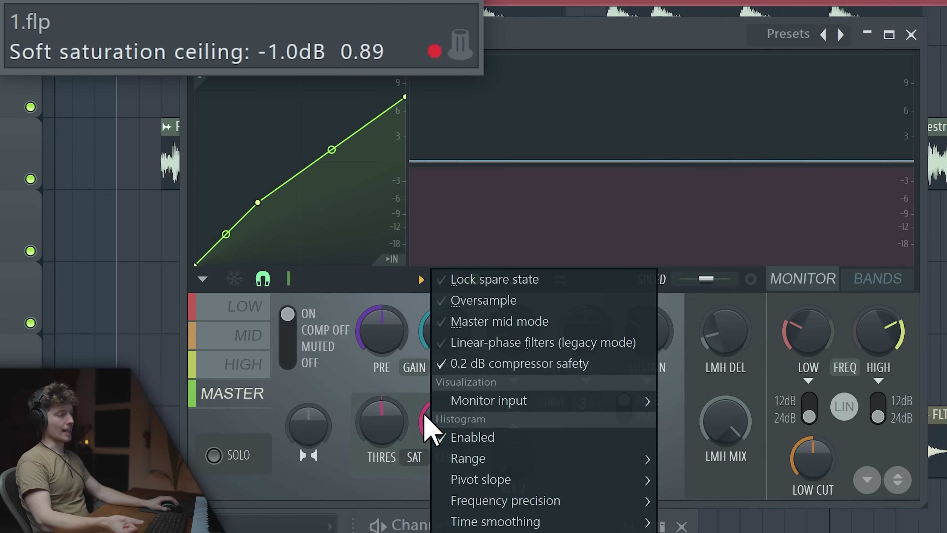
pyautogui.click(852, 413)
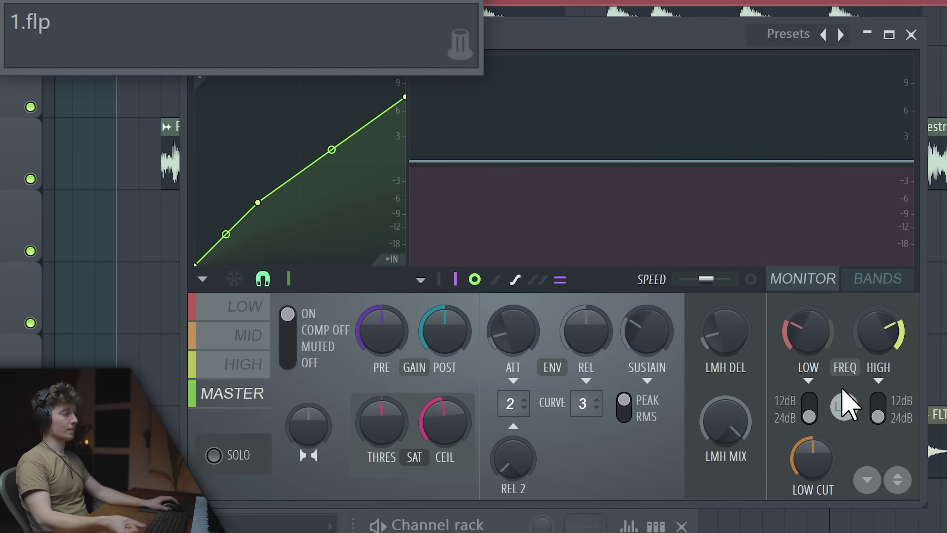
pyautogui.moveTo(813, 459); pyautogui.dragTo(821, 466)
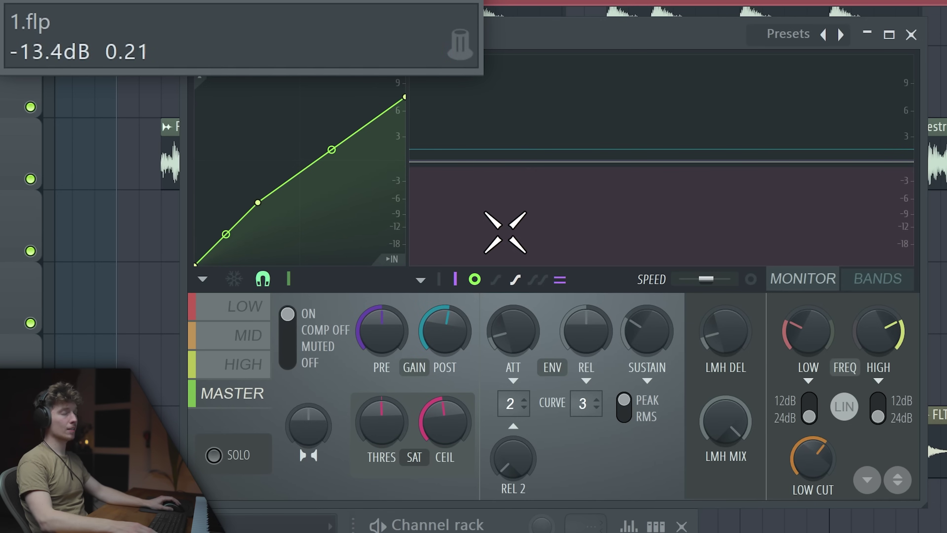
pyautogui.moveTo(444, 336); pyautogui.dragTo(444, 303)
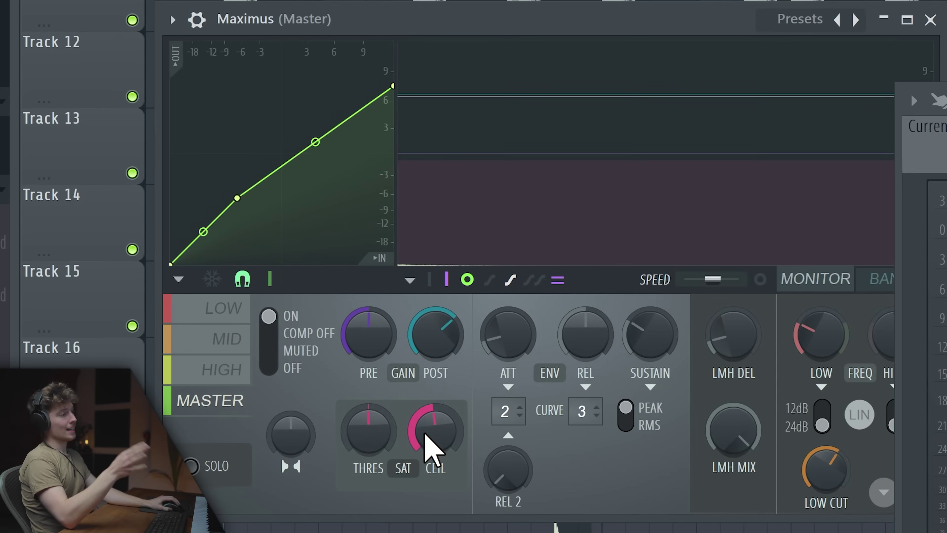
# - Review the Low, Mid and High band settings in turn and return to the Master band
pyautogui.click(223, 310)
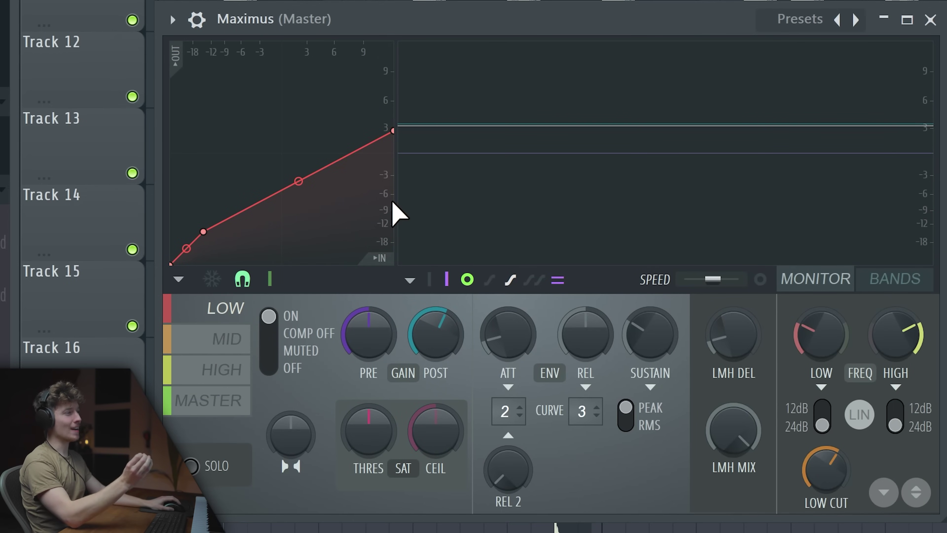
pyautogui.click(227, 340)
pyautogui.click(226, 370)
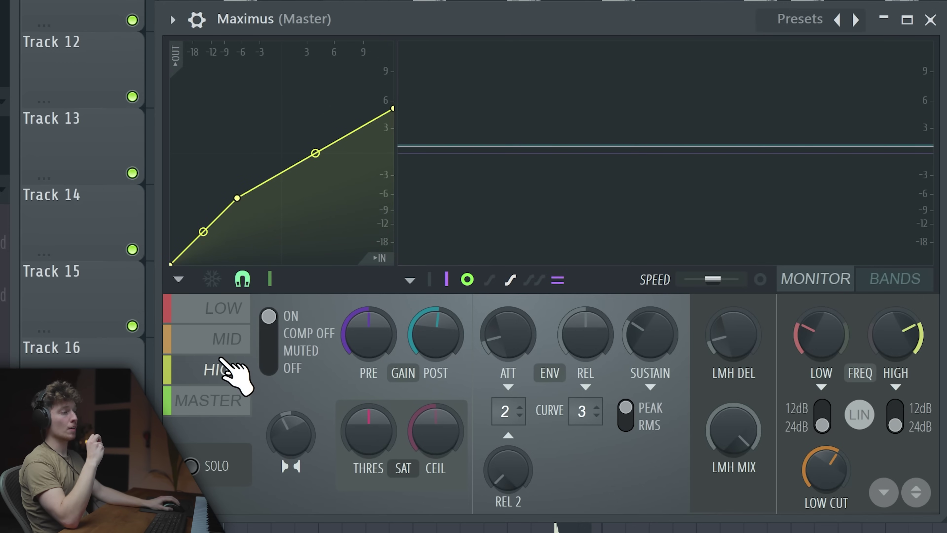
pyautogui.click(219, 401)
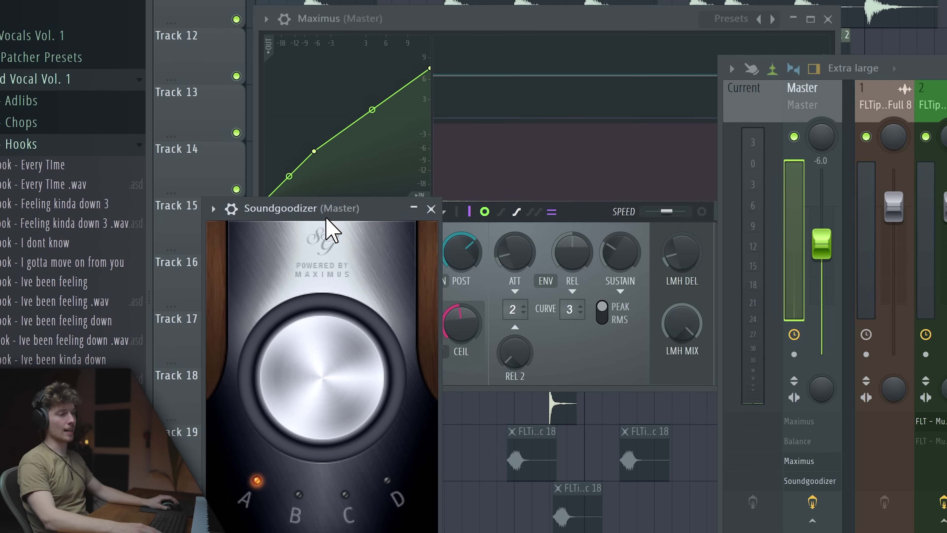
# - Play the arrangement and slightly adjust the Soundgoodizer amount on the Master track
pyautogui.press('space')
pyautogui.moveTo(344, 369); pyautogui.dragTo(344, 362)
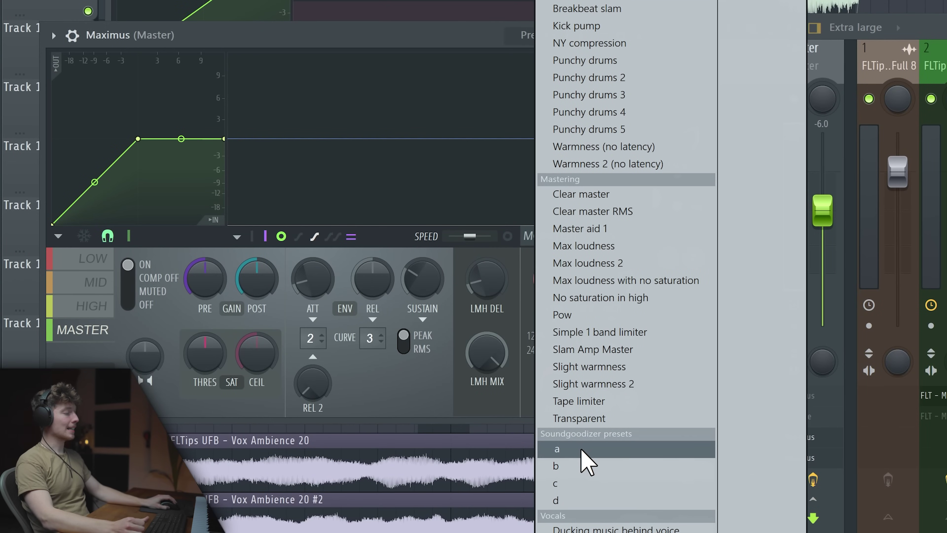
# - Load Soundgoodizer preset a in Maximus and, during playback, lower the LMH mix to its minimum and raise it again
pyautogui.click(591, 450)
pyautogui.press('space')
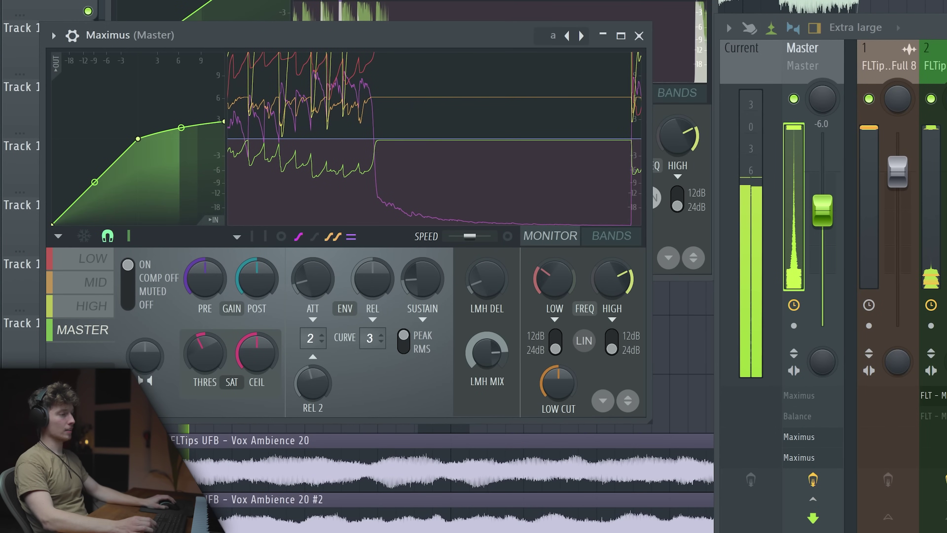
pyautogui.moveTo(485, 355); pyautogui.dragTo(485, 429)
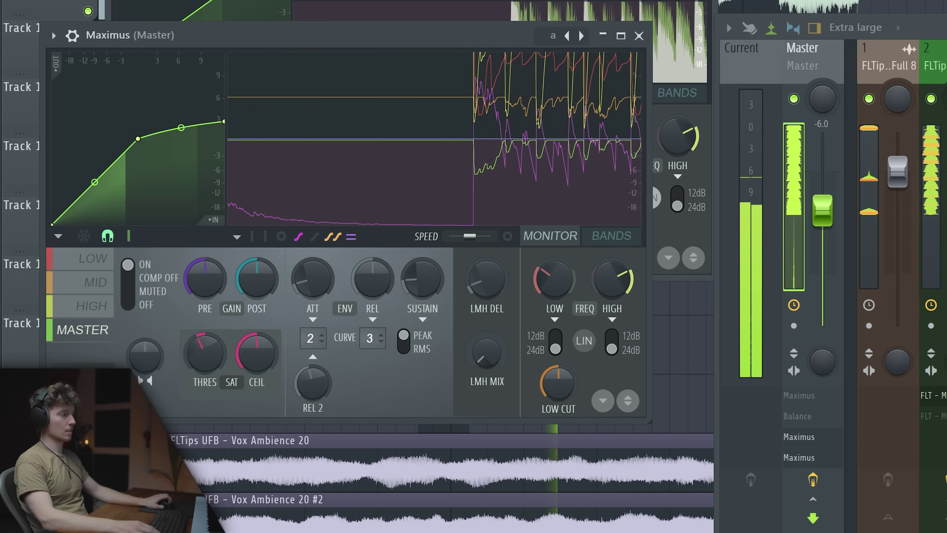
pyautogui.moveTo(487, 352); pyautogui.dragTo(486, 276)
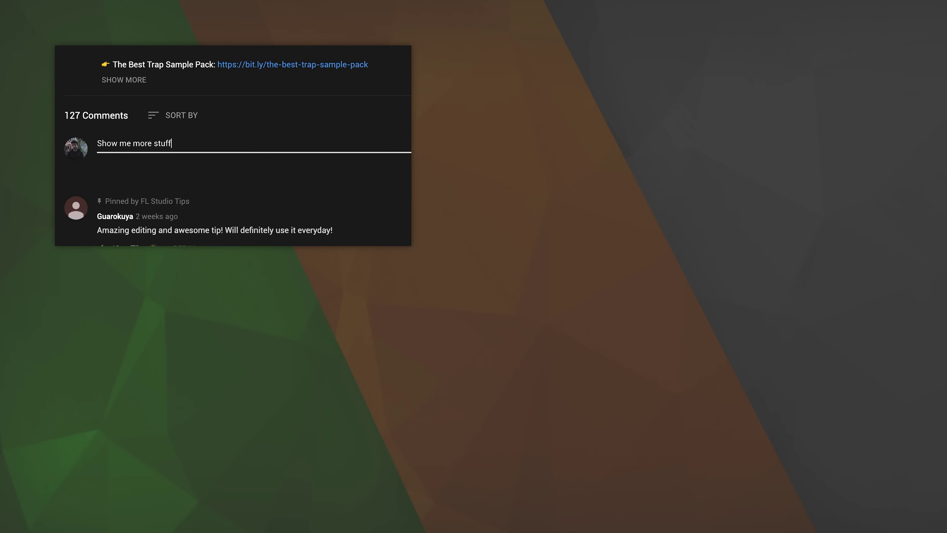
pyautogui.click(334, 174)
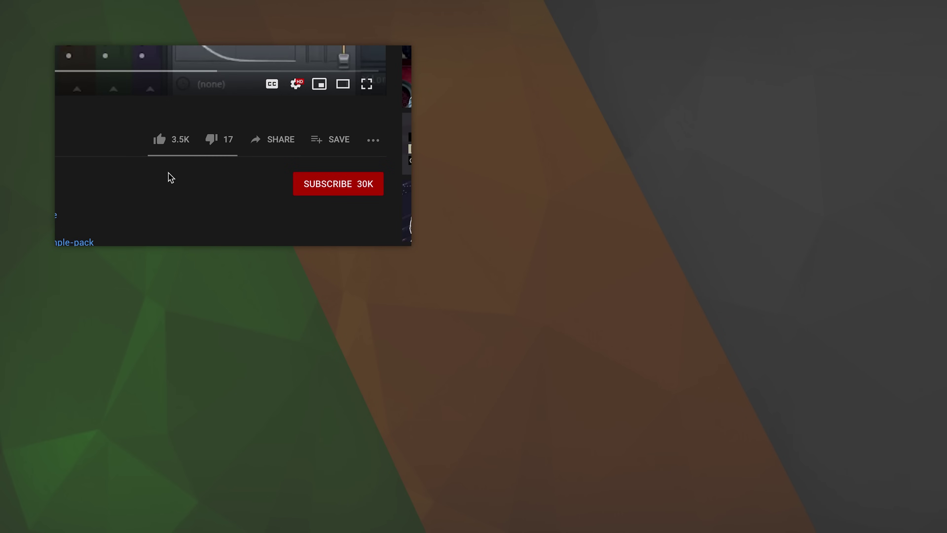
pyautogui.click(160, 139)
pyautogui.click(327, 189)
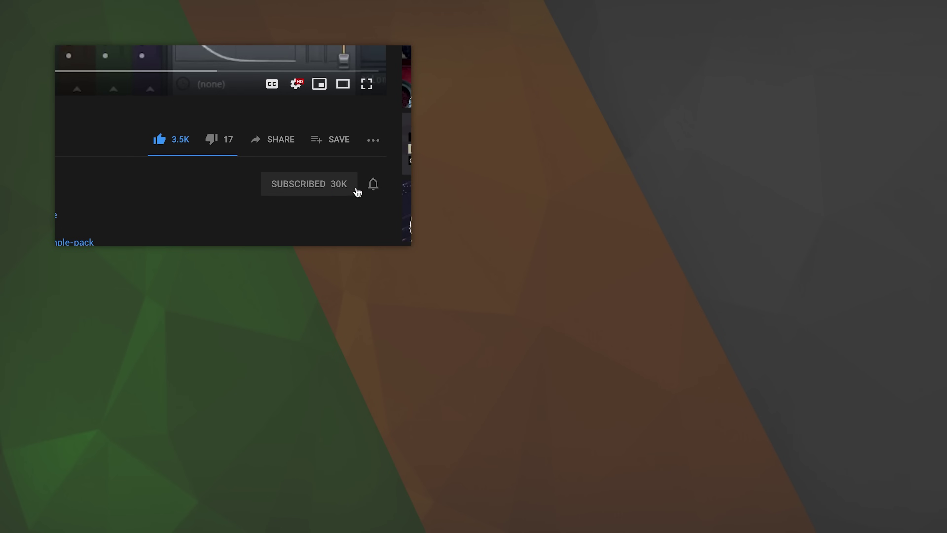